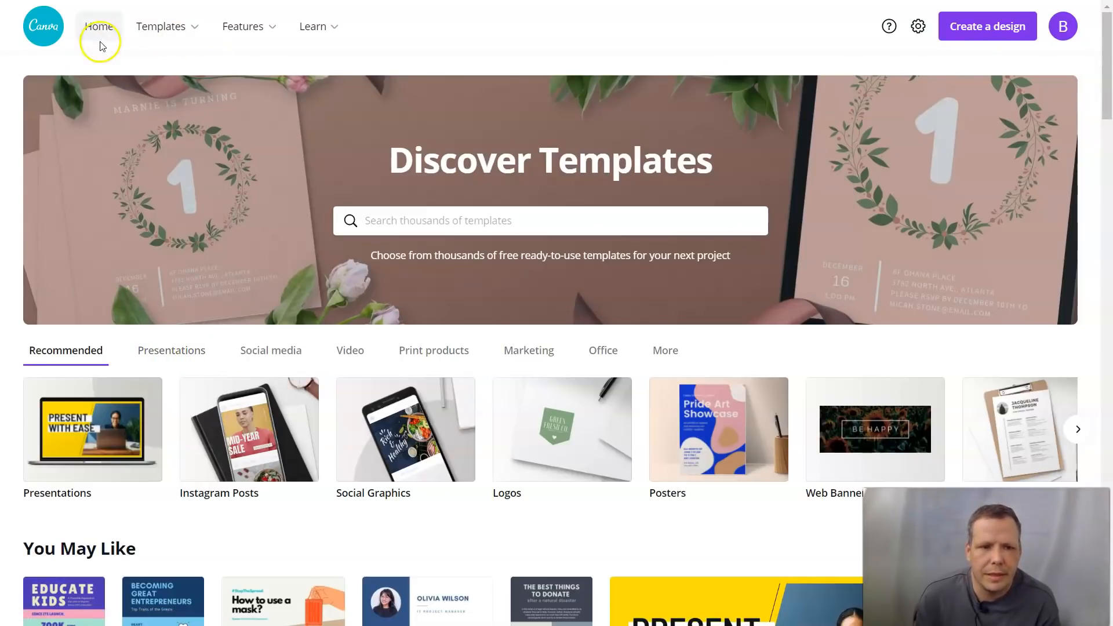
Step: Open the LinkedIn Banners template gallery from Templates under Social Media
mouse_move(179, 33)
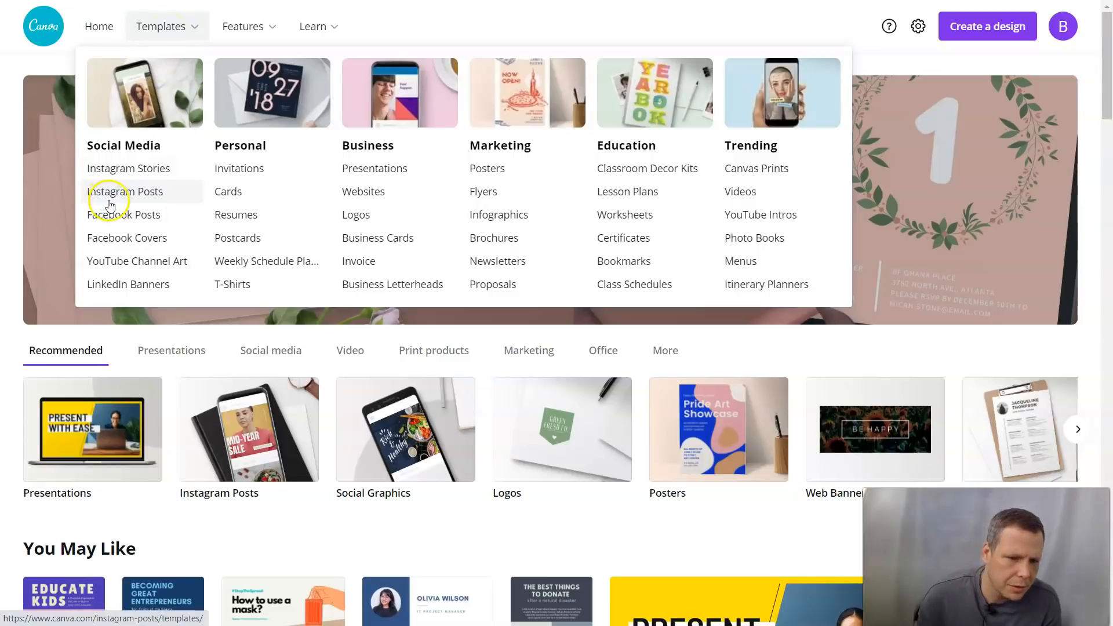
left_click(143, 284)
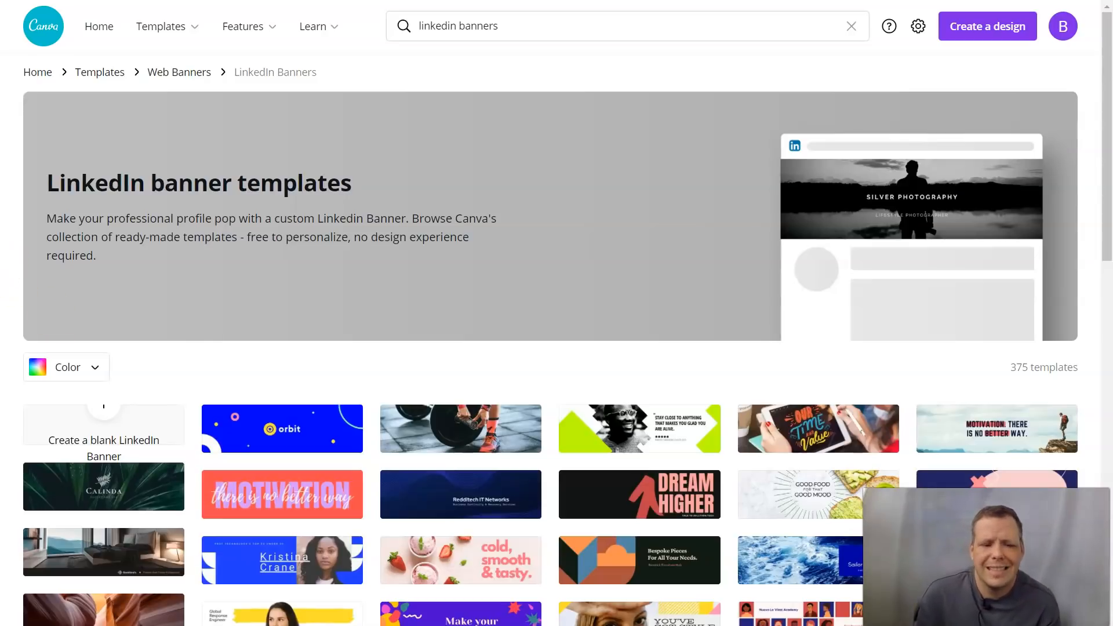
scroll(60, 374, "down", 4)
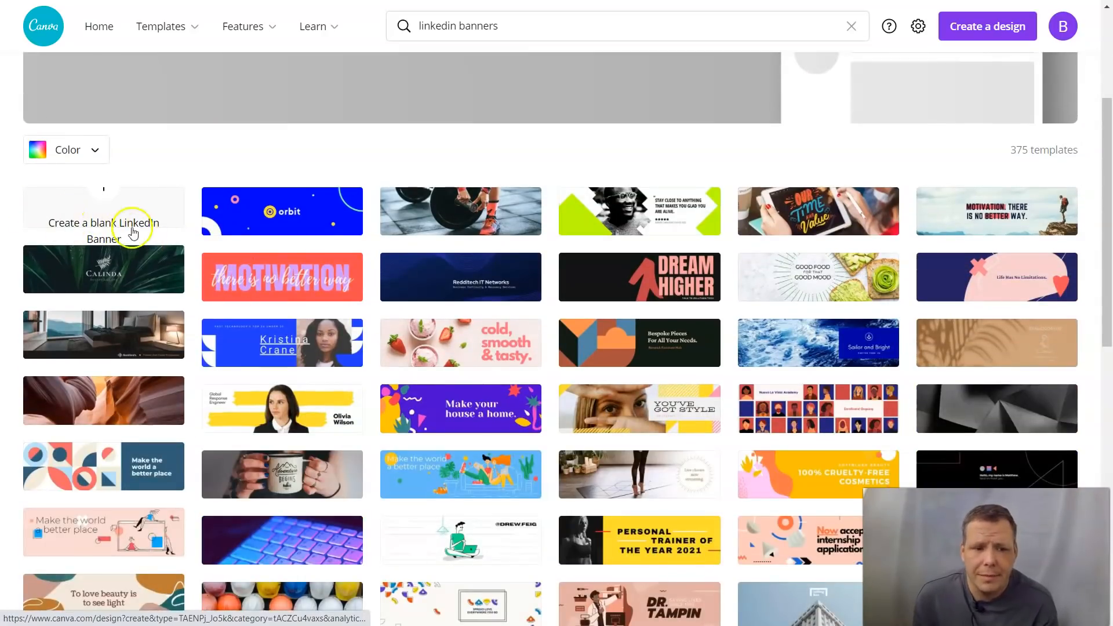
left_click(101, 235)
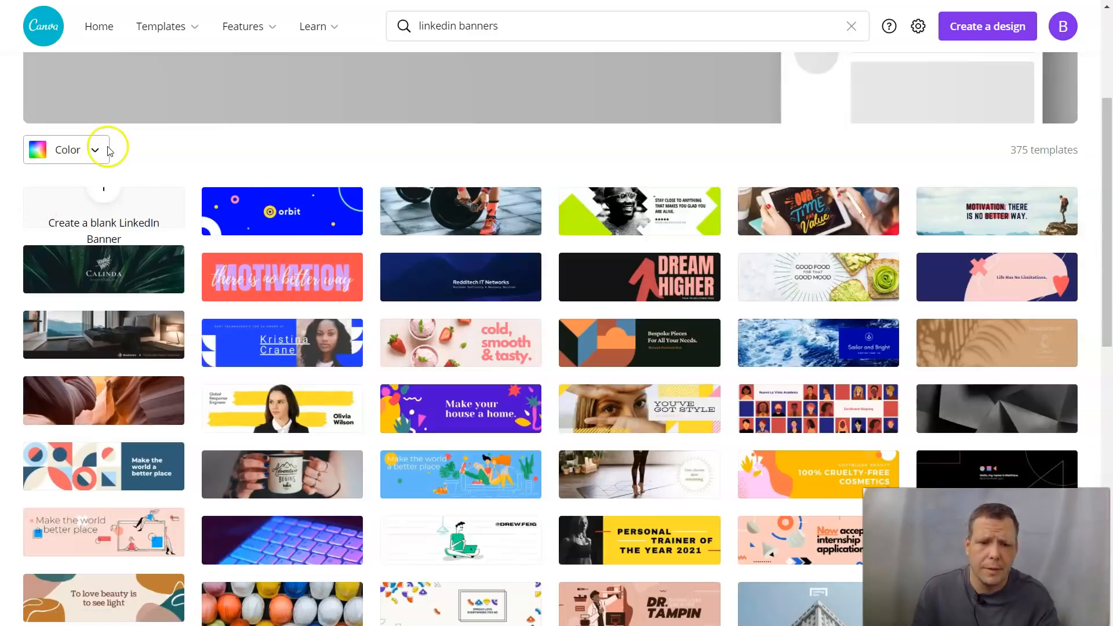
scroll(403, 290, "down", 3)
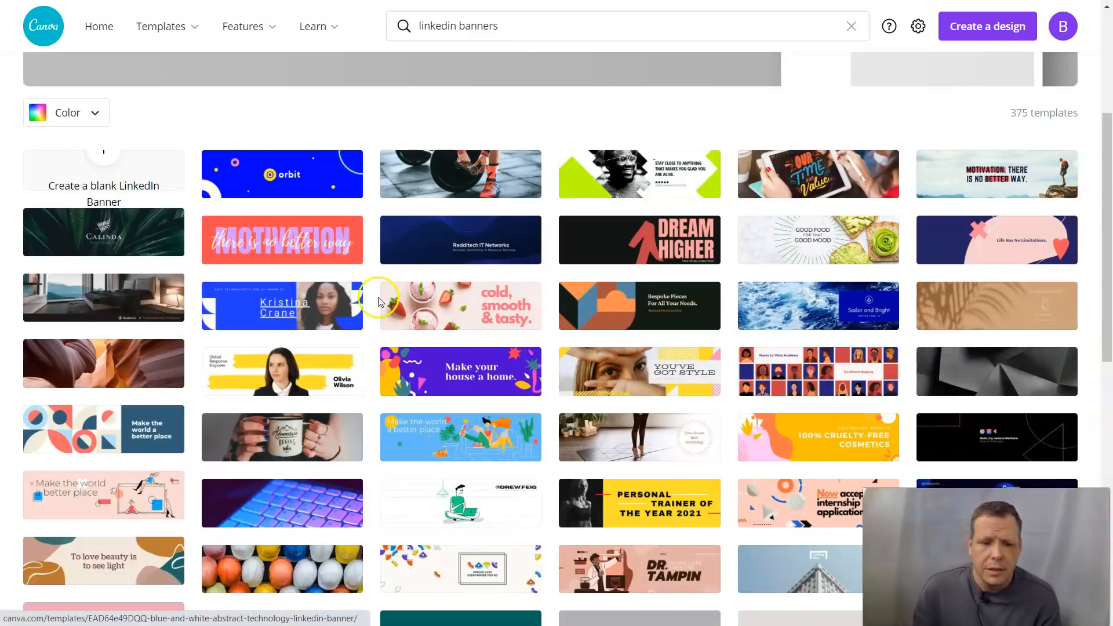
scroll(756, 329, "down", 1)
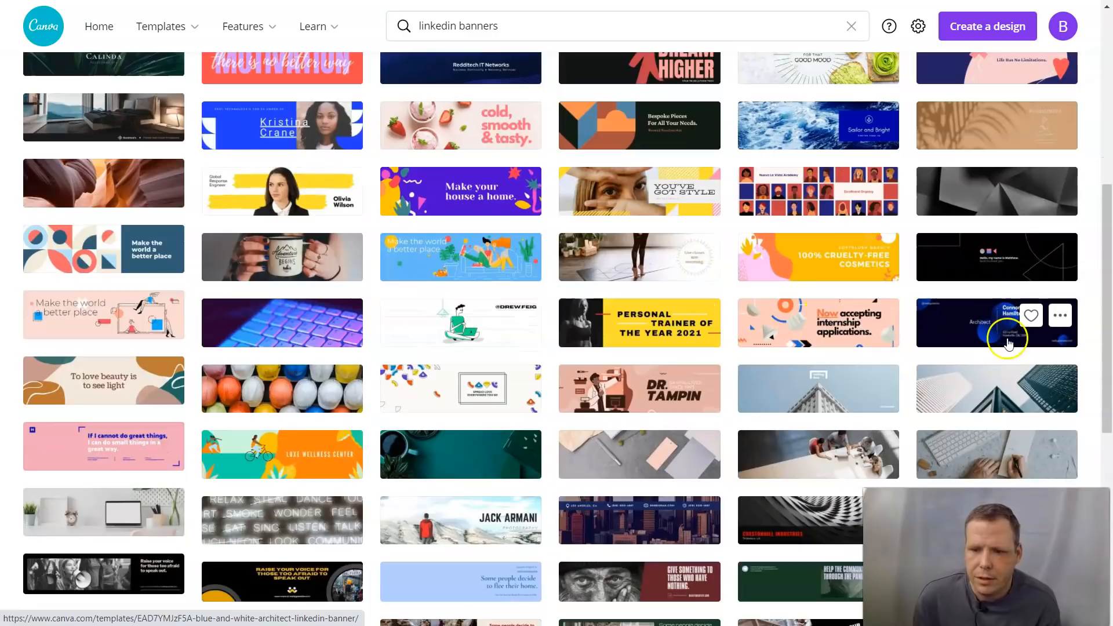
Step: Preview the Architect and Black Technology banners, then browse the 'technology linkedin' templates
left_click(974, 335)
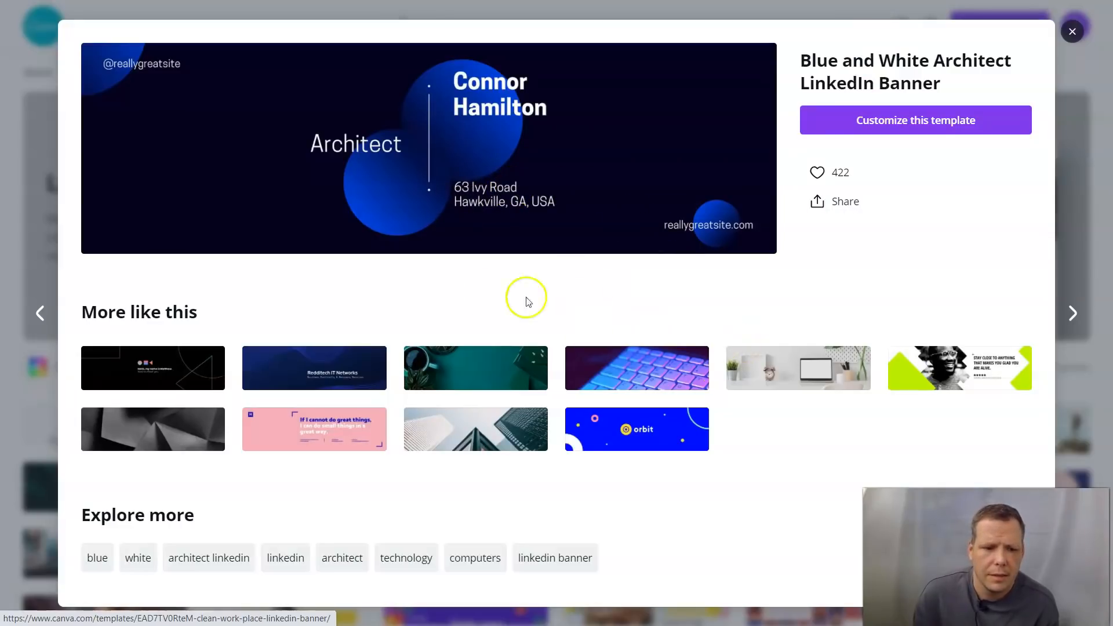
left_click(116, 365)
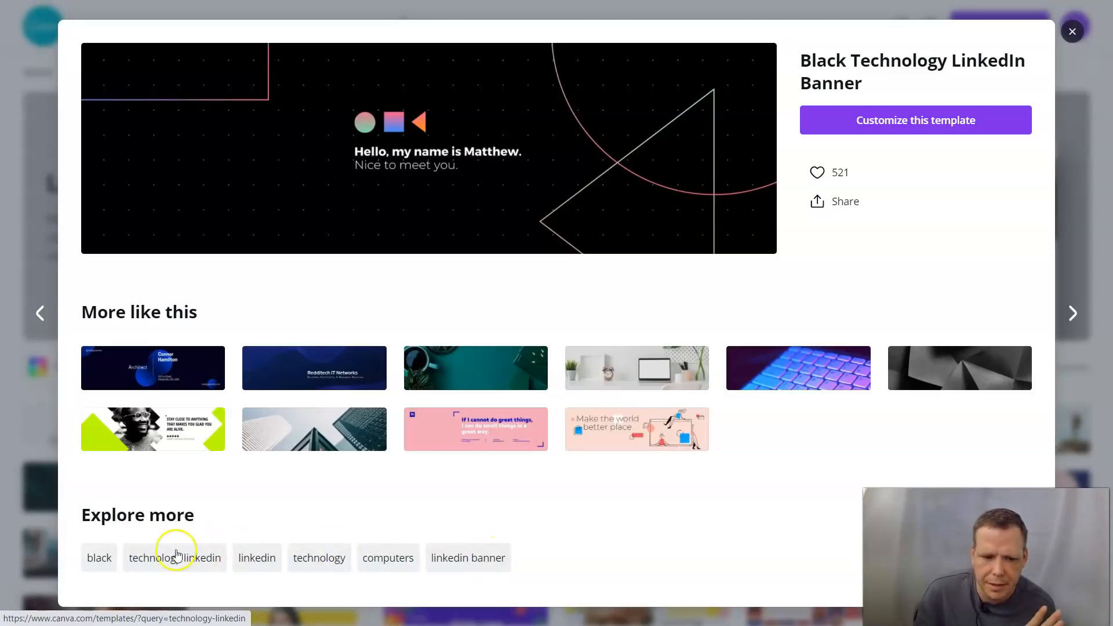
left_click(175, 559)
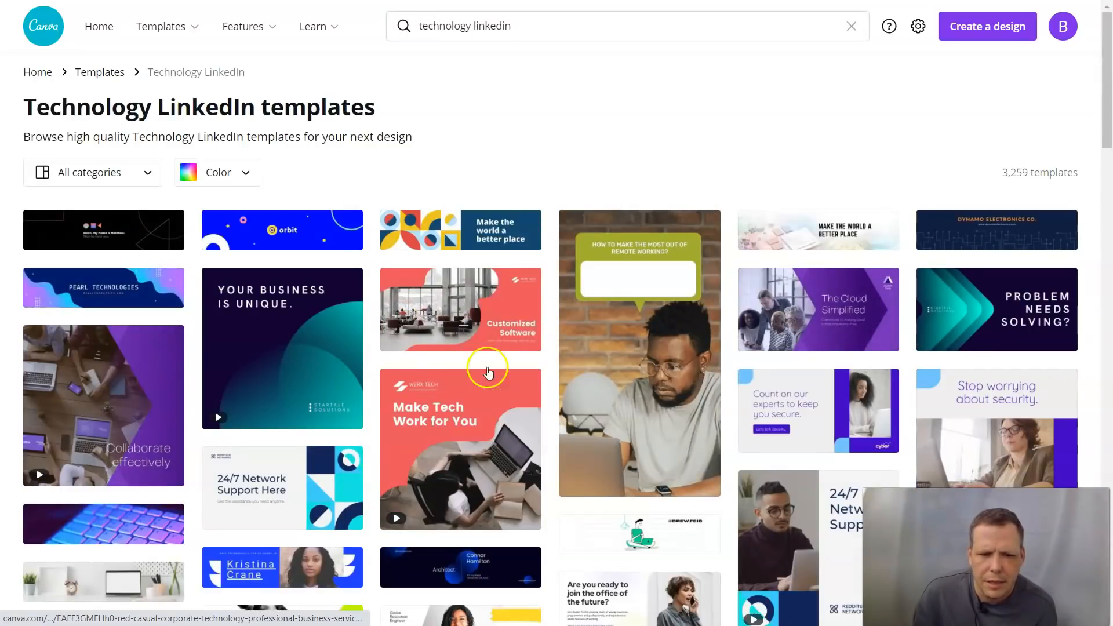
Step: Like the Blue and White Architect LinkedIn Banner and open its 1584 × 396 px preview
scroll(988, 355, "down", 1)
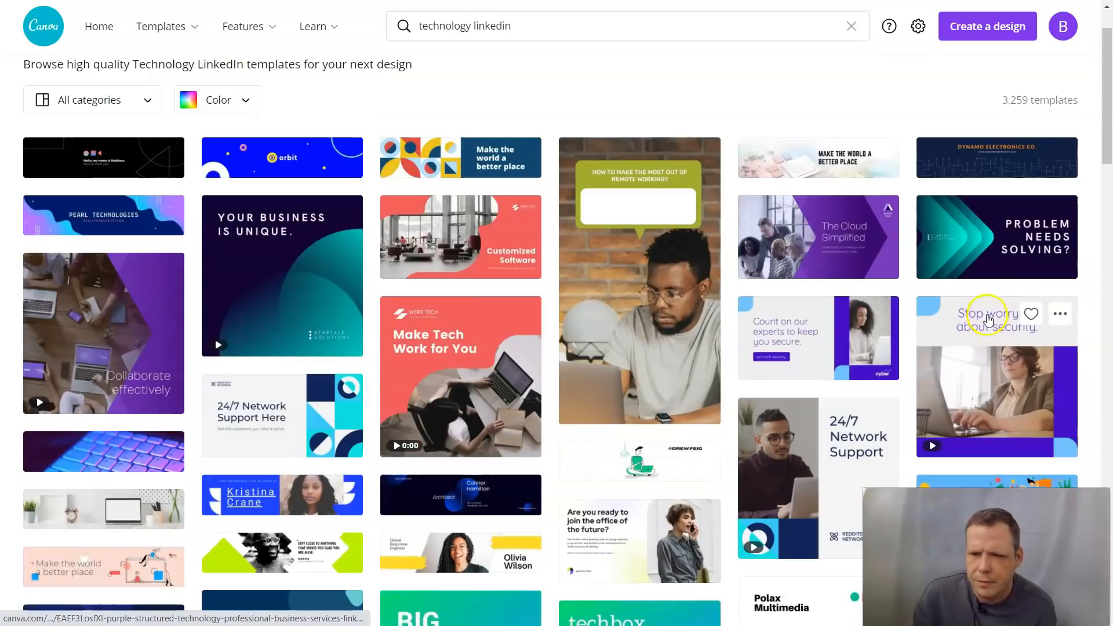
scroll(989, 319, "down", 5)
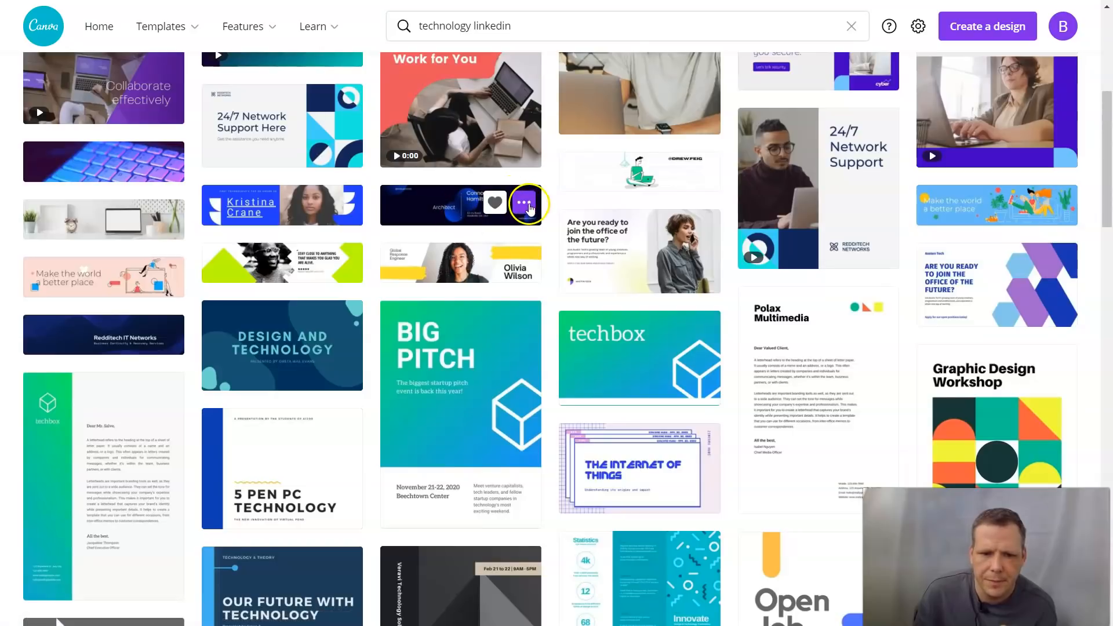
left_click(529, 208)
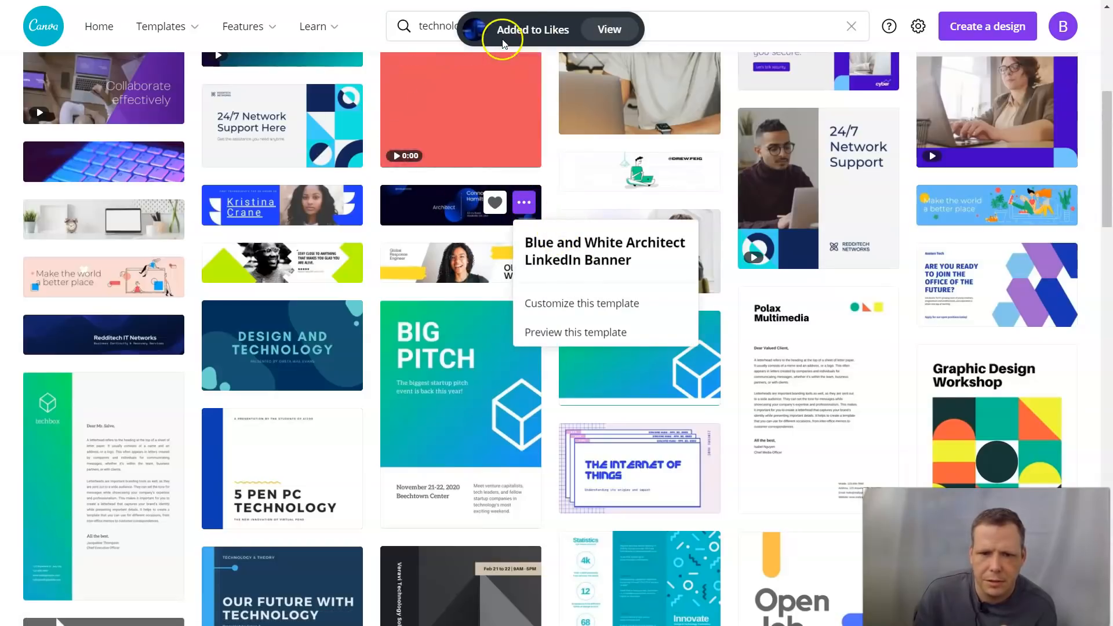
left_click(575, 332)
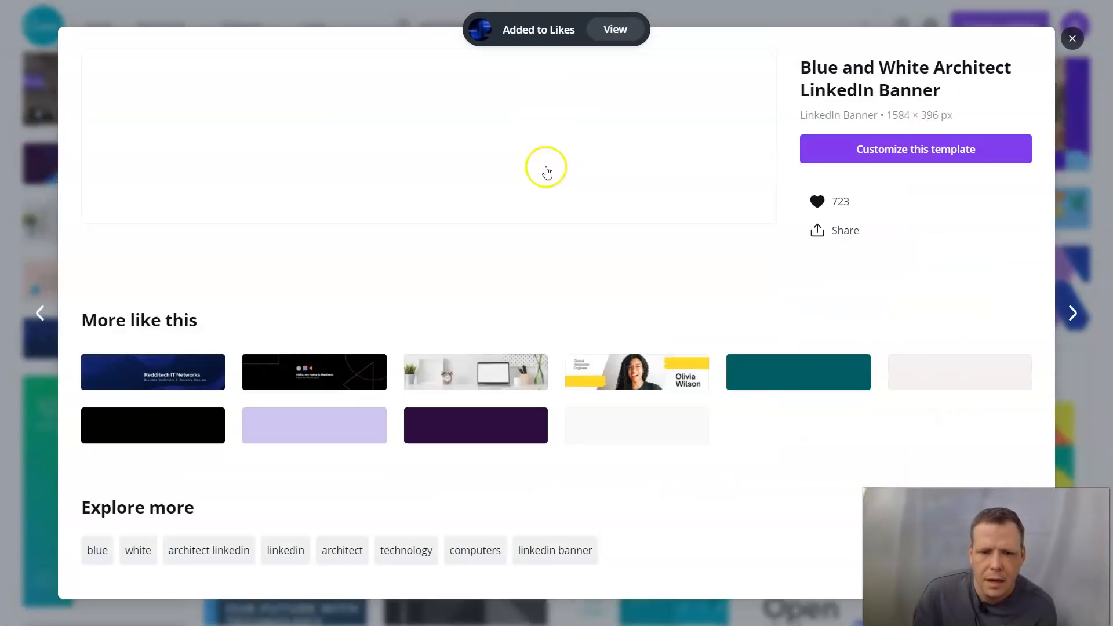
left_click(866, 152)
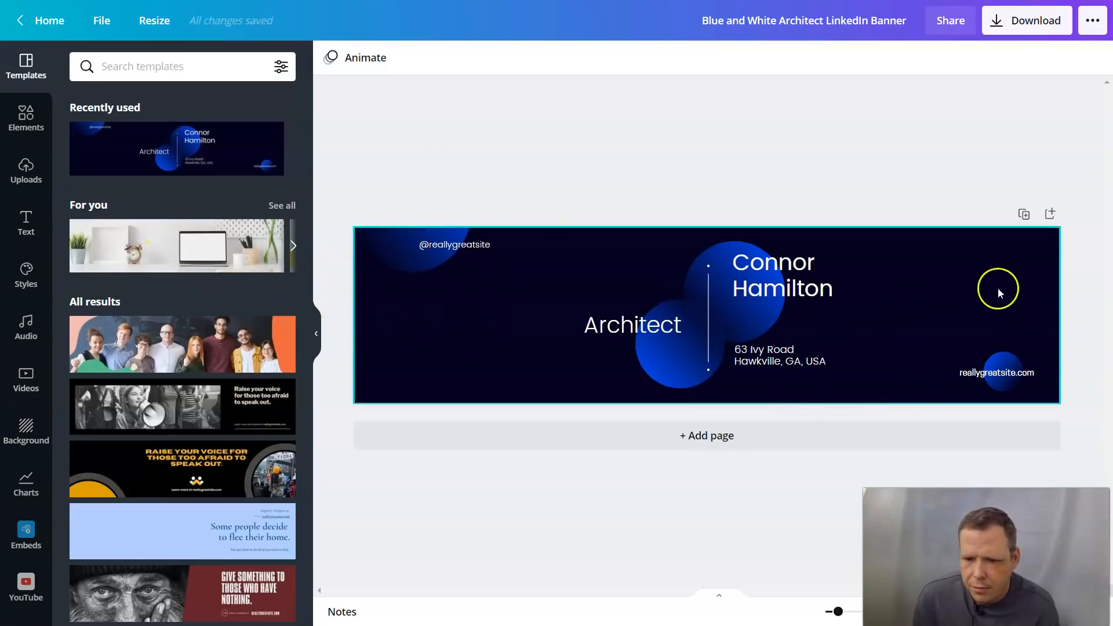
Step: Open the Architect banner for editing and add a blank dark-navy Page 2 below it
left_click(1002, 230)
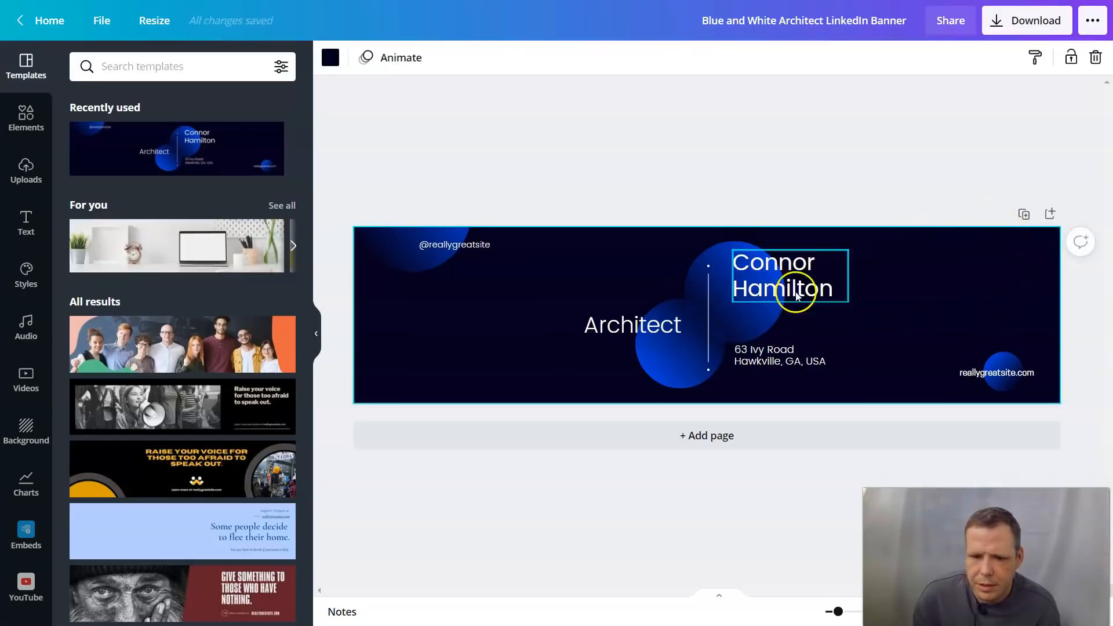
left_click(713, 434)
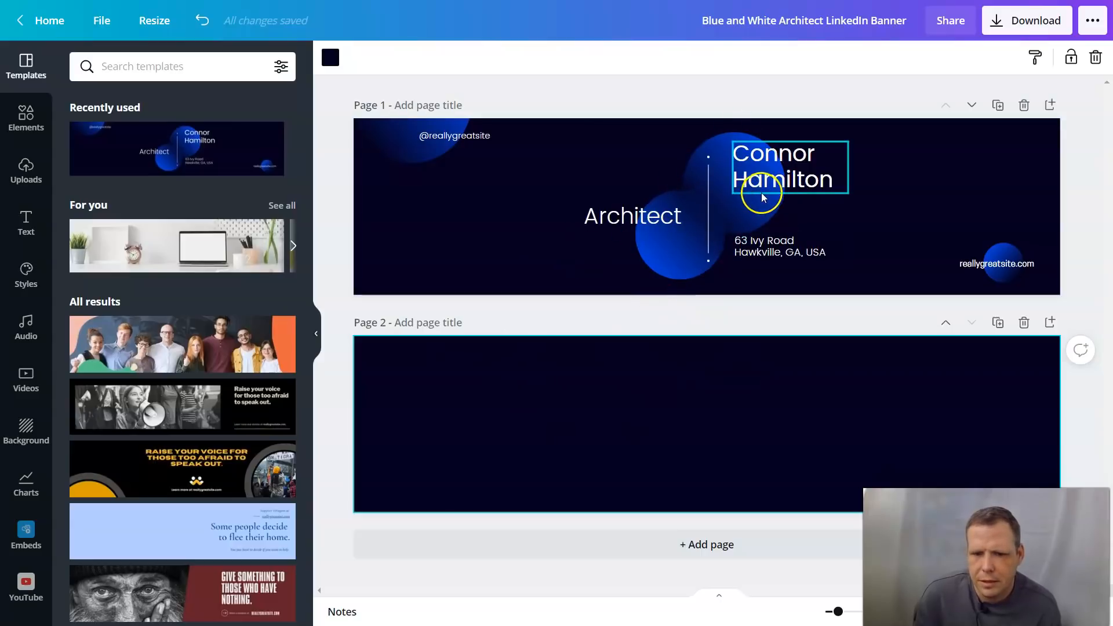
Step: Replace the template's placeholder name with the new first name and surname on two lines
left_click(775, 183)
double_click(835, 180)
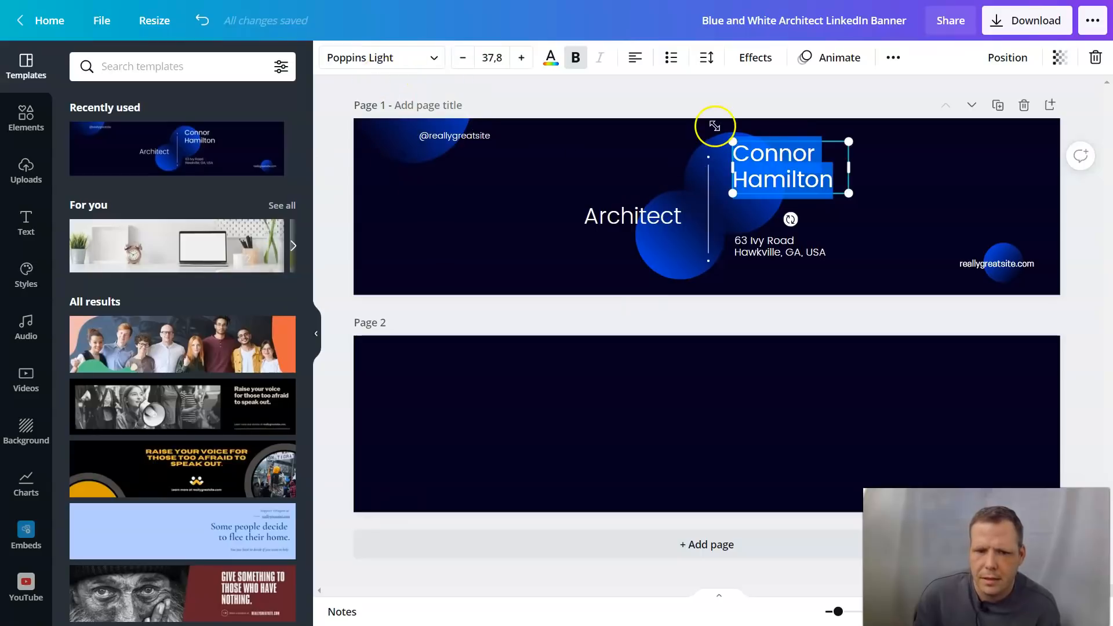
left_click(843, 186)
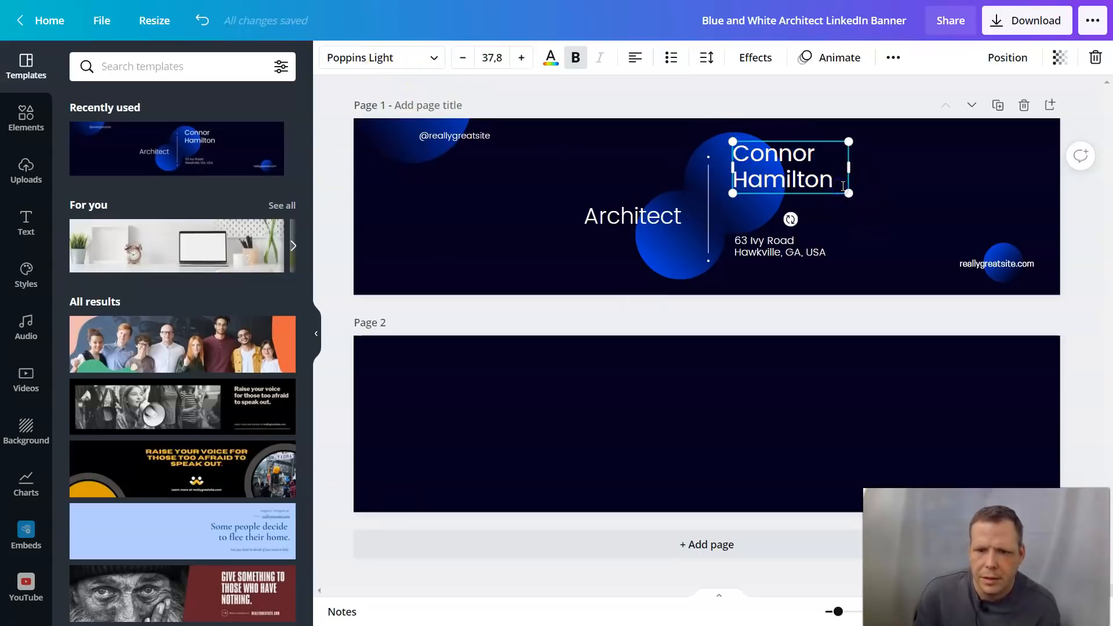
key("BackSpace")
key("BackSpace")
key("BackSpace")
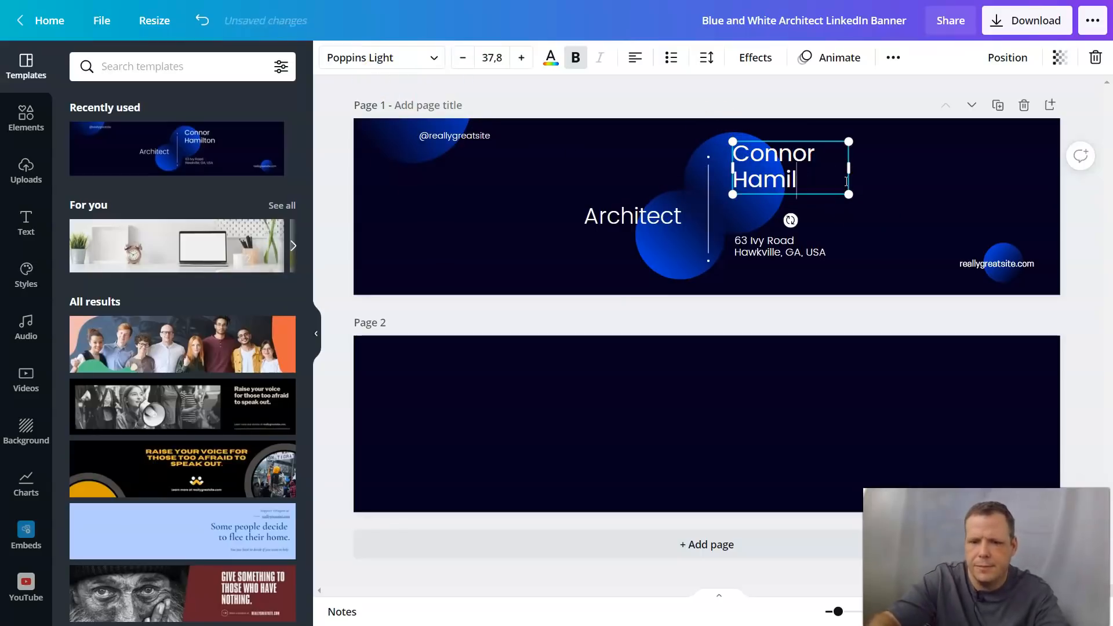
key("BackSpace")
key("BackSpace")
key("BackSpace")
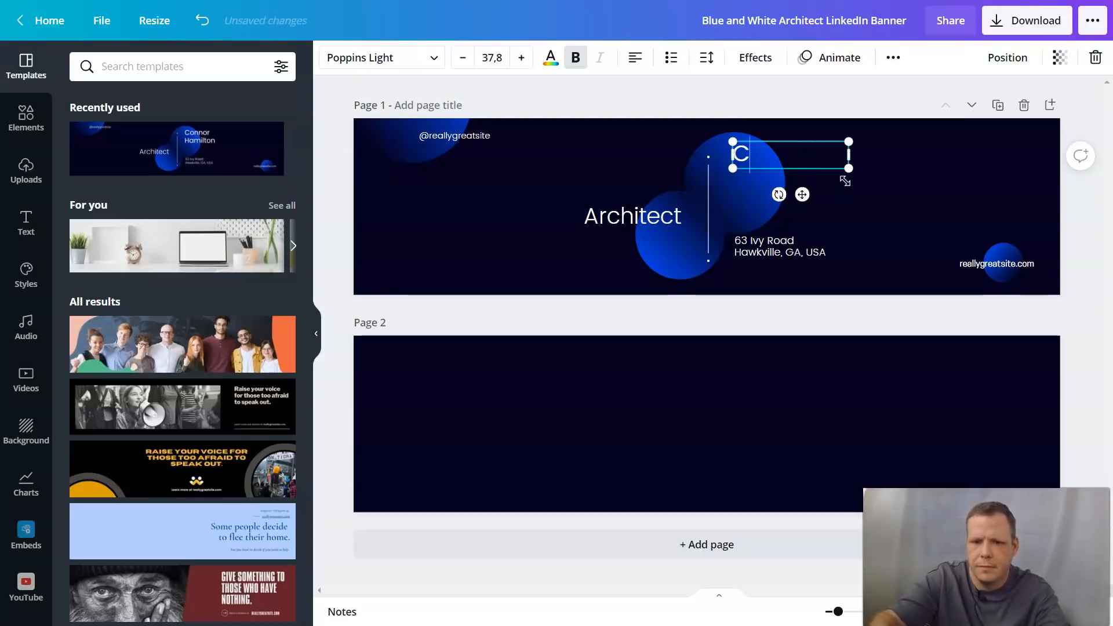
type("Upe")
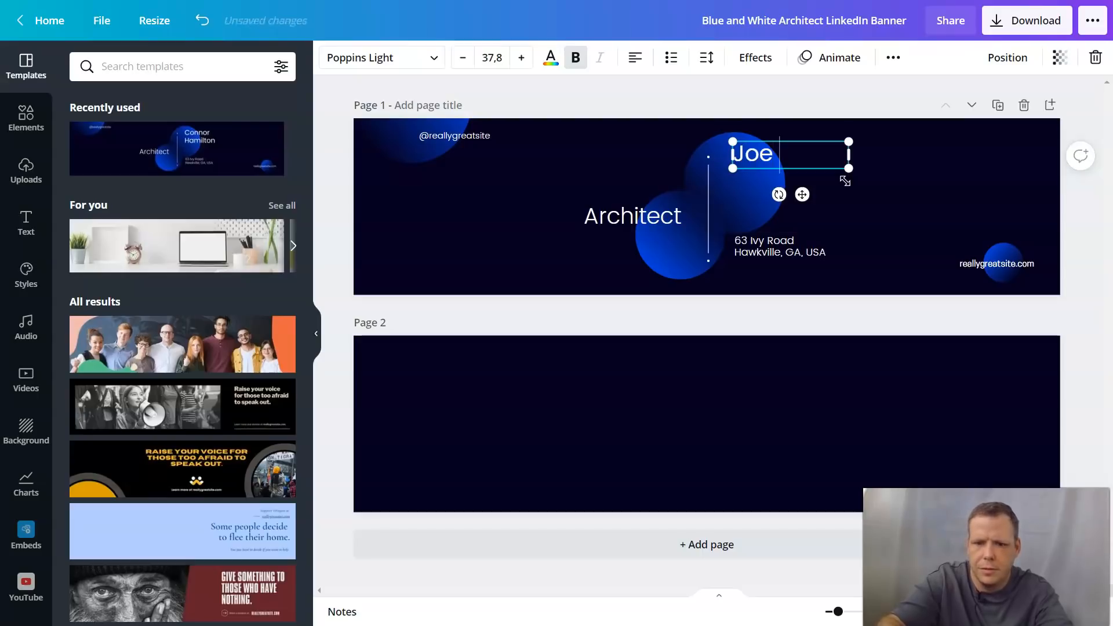
key("Return")
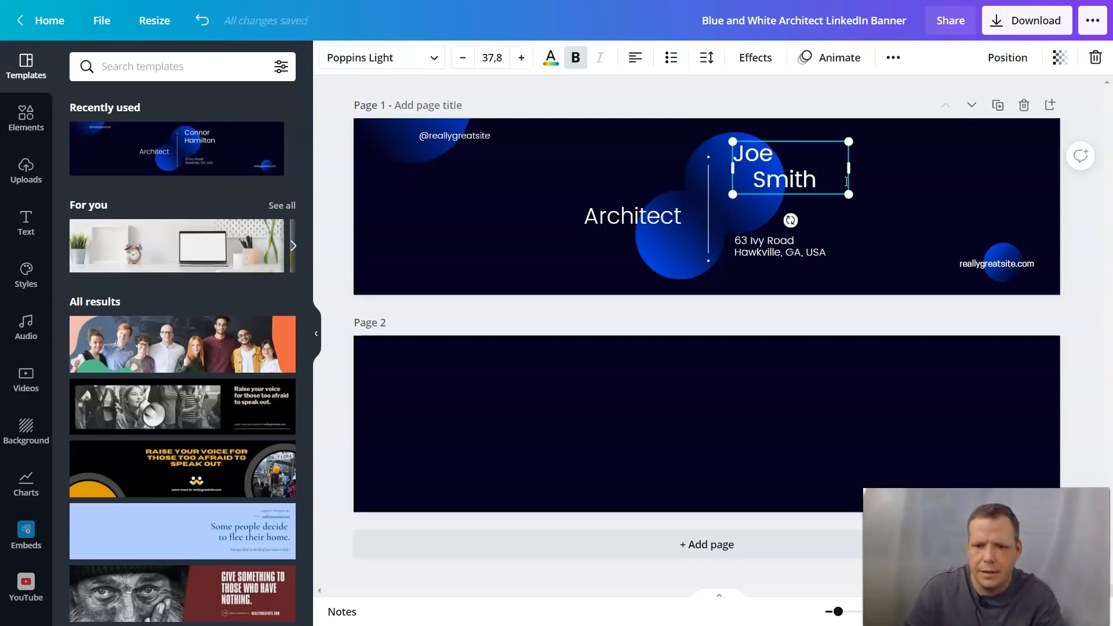
left_click(820, 208)
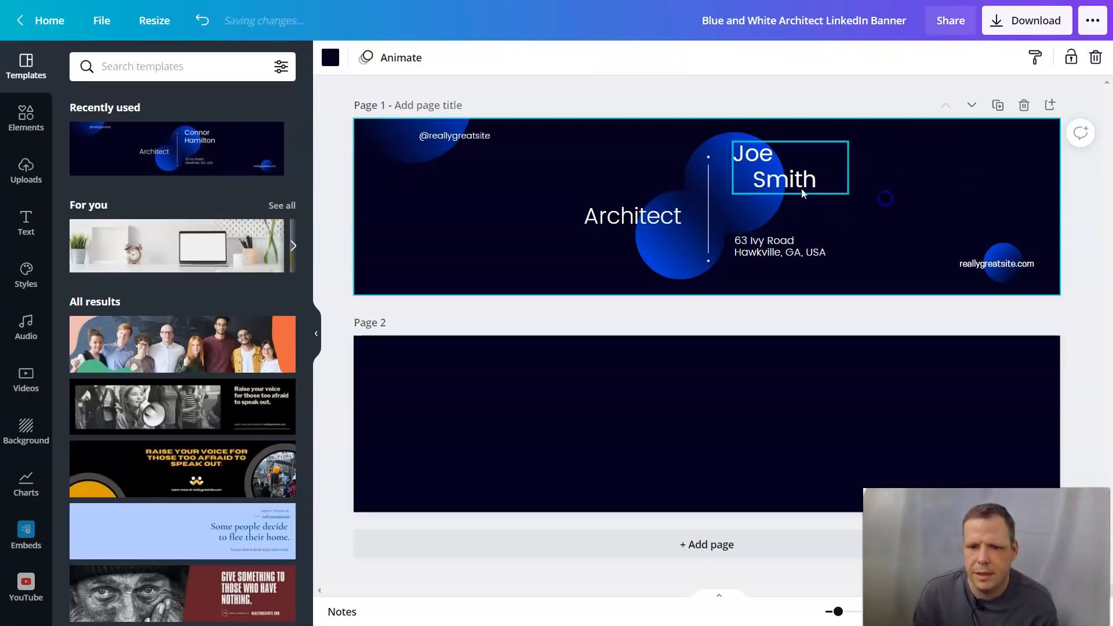
left_click(753, 183)
key("BackSpace")
key("BackSpace")
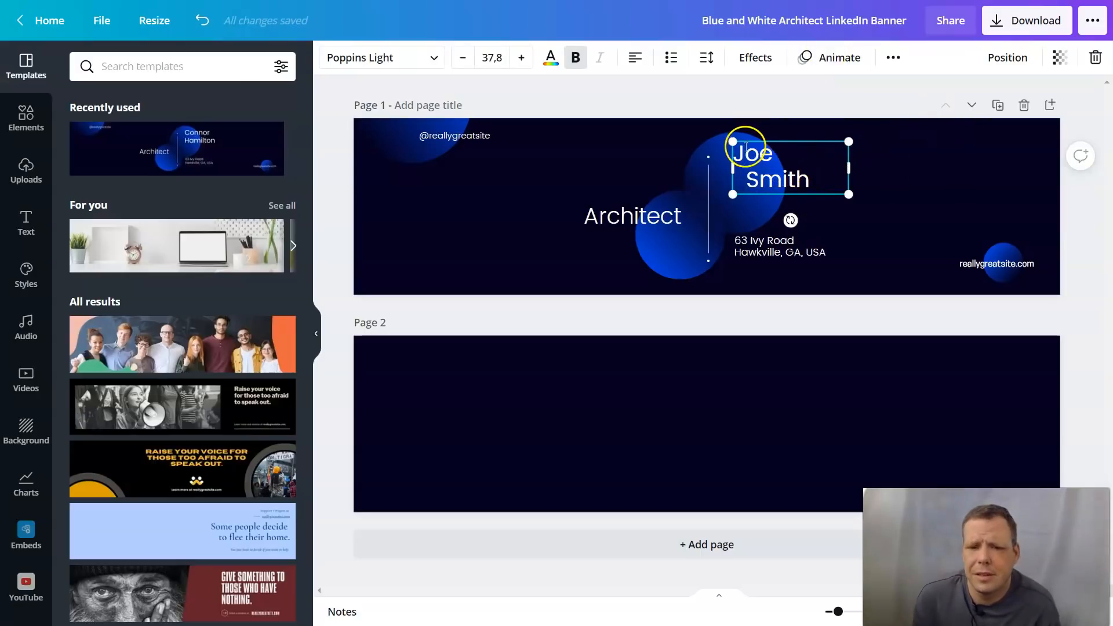
left_click_drag(814, 178, 757, 158)
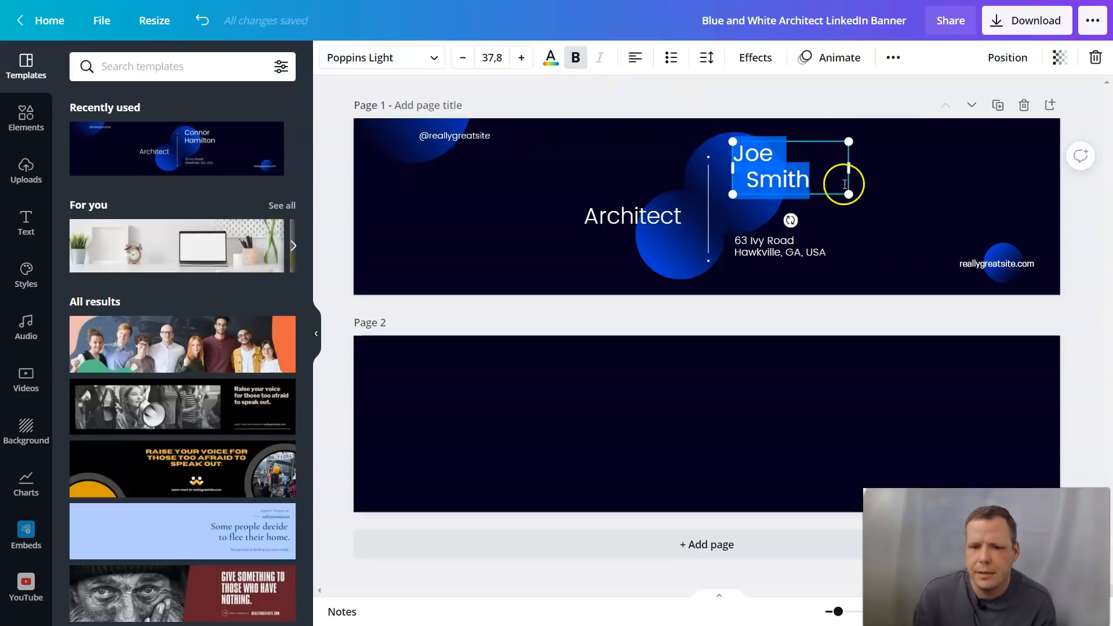
left_click(442, 57)
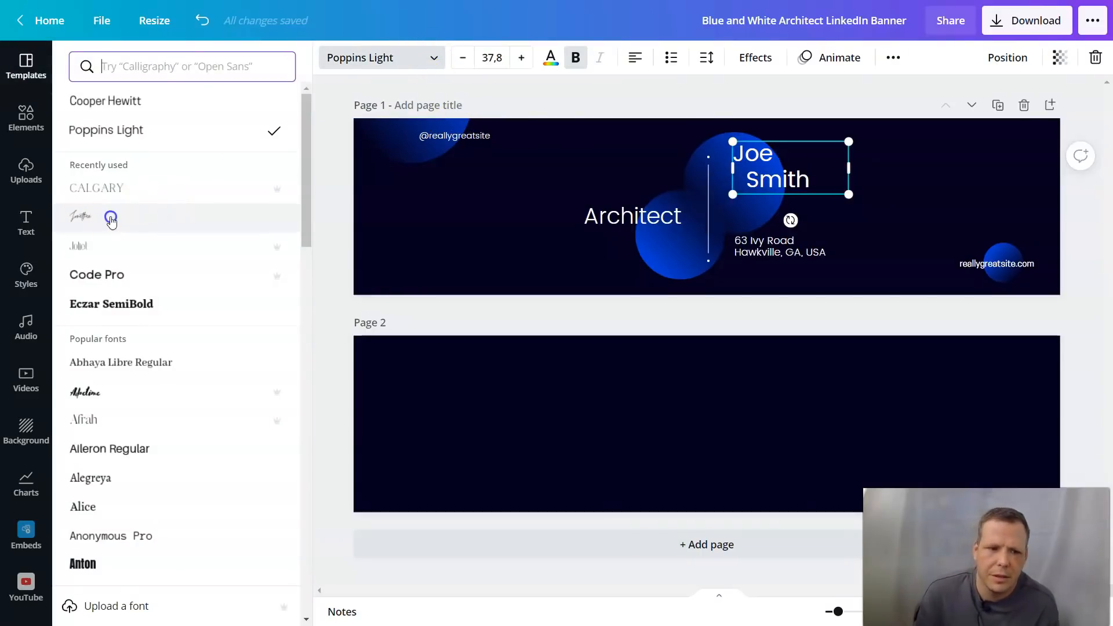
left_click(111, 219)
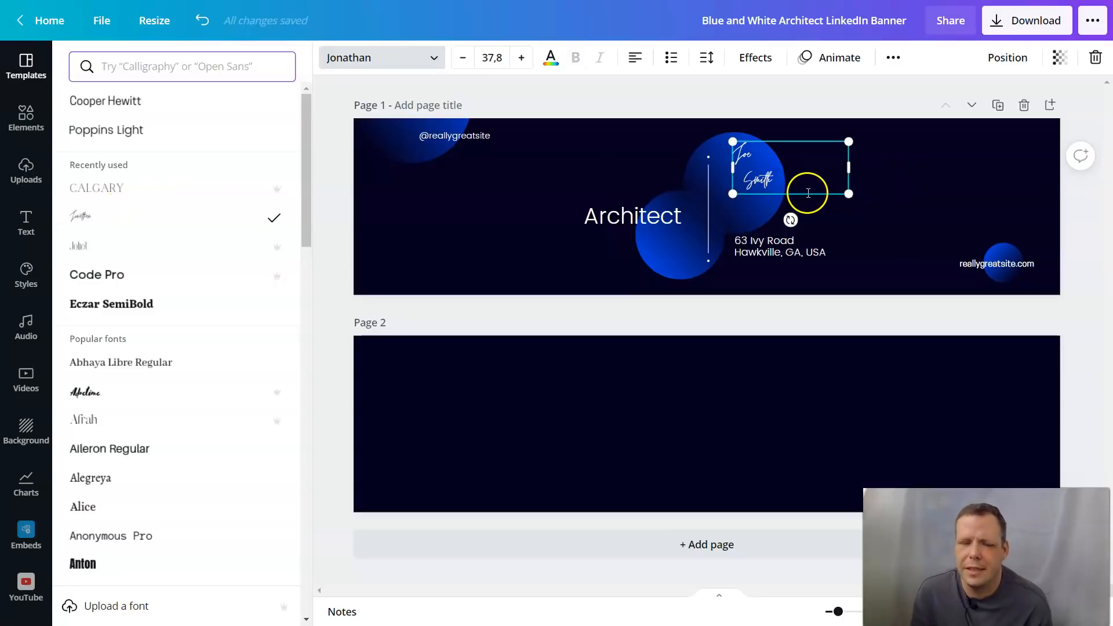
left_click(101, 189)
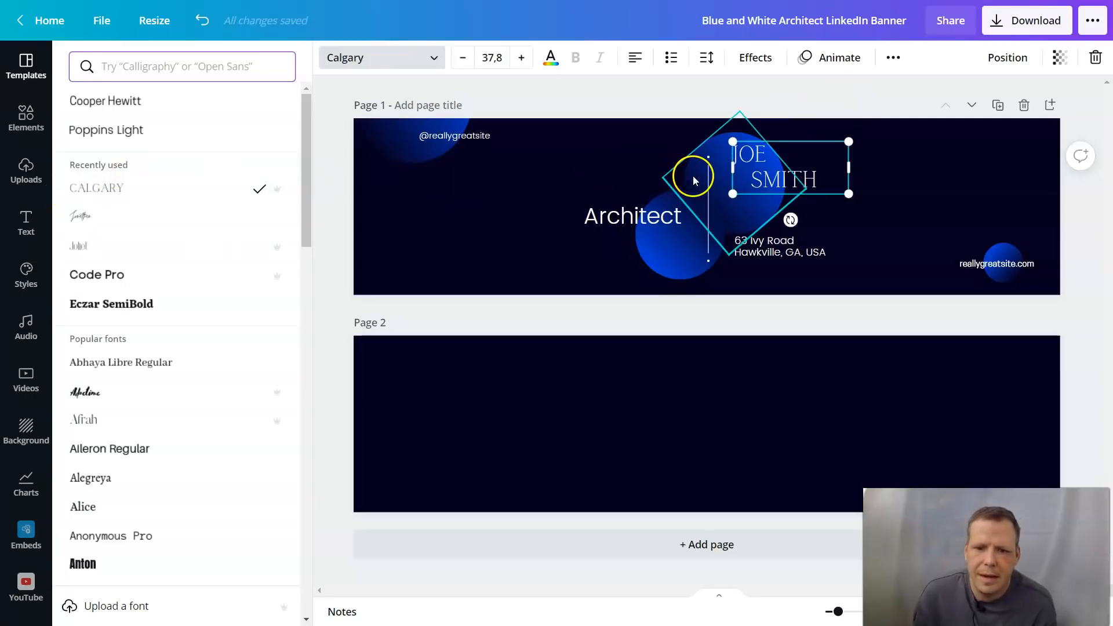
left_click(621, 211)
left_click(113, 187)
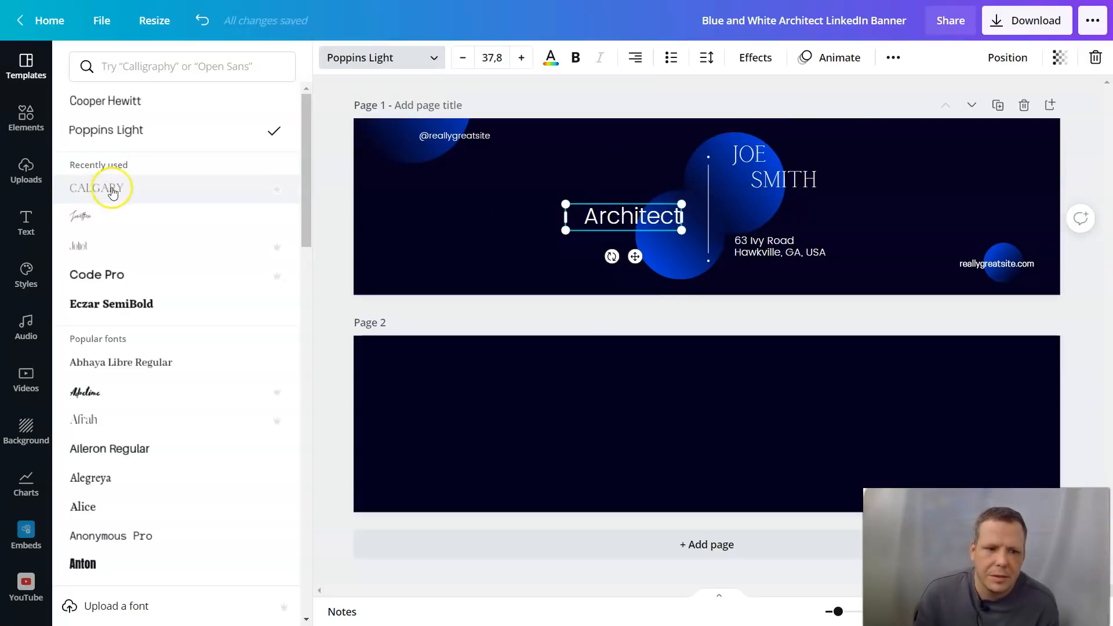
left_click(820, 249)
triple_click(843, 250)
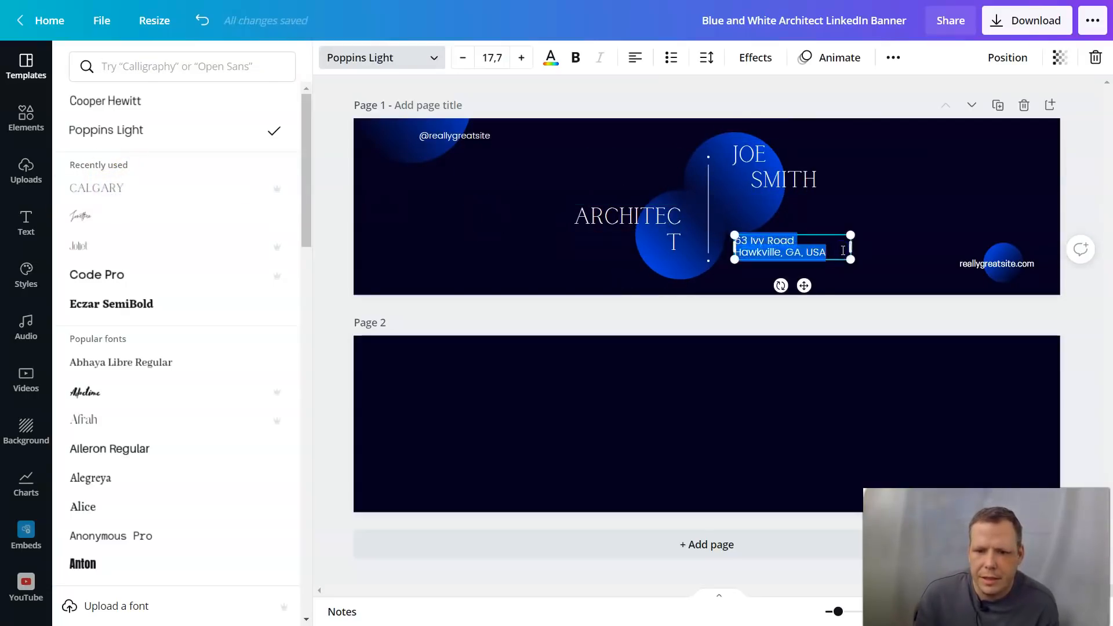
left_click_drag(843, 251, 758, 243)
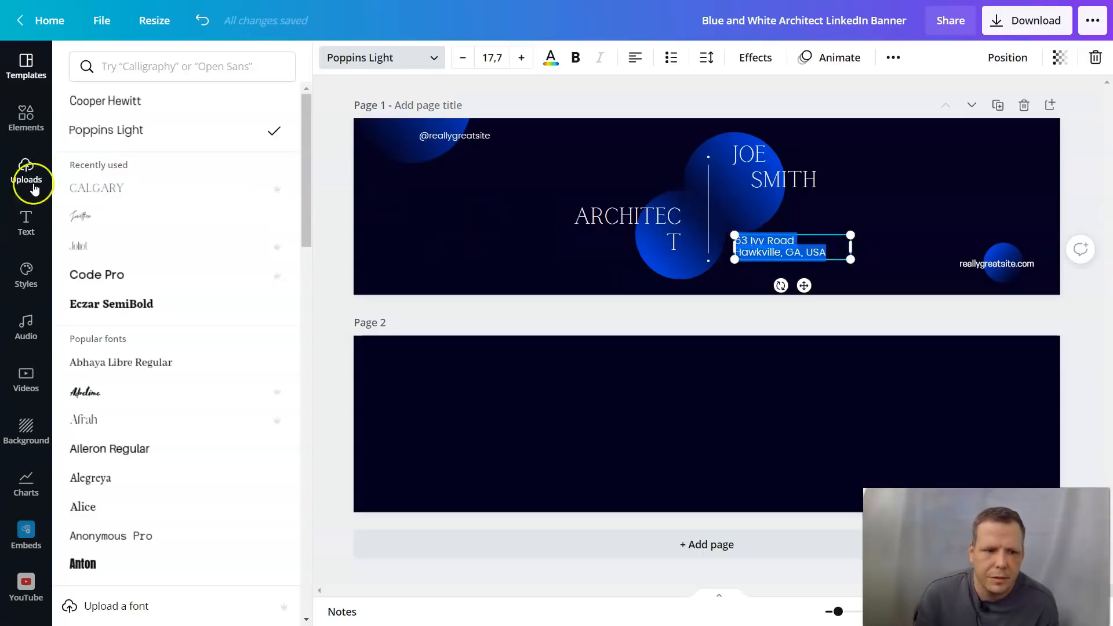
left_click(119, 189)
left_click(439, 138)
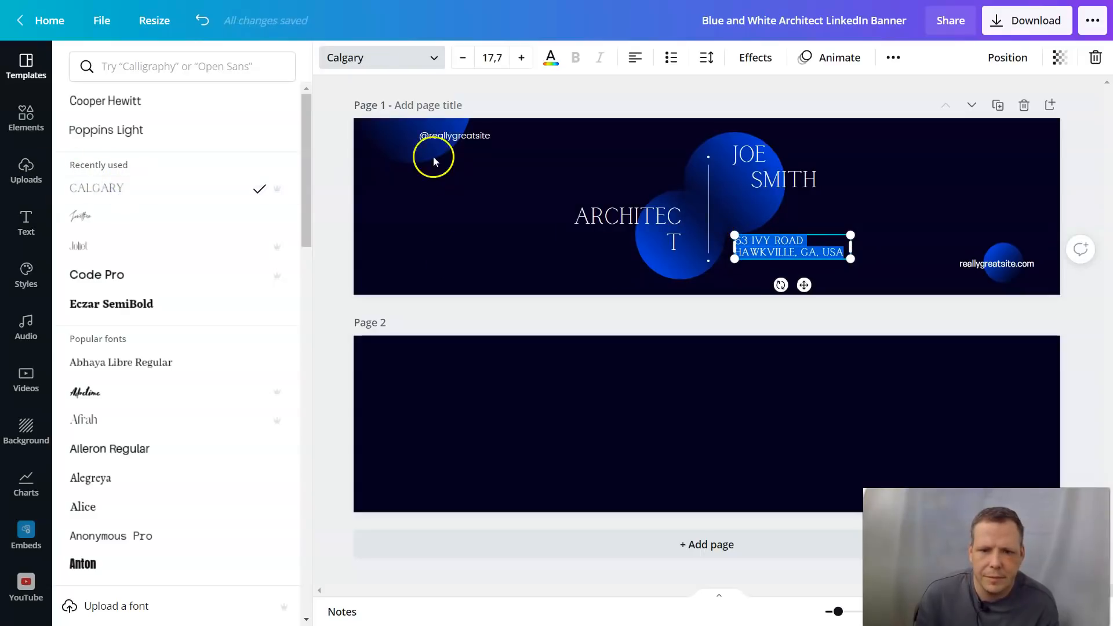
left_click(99, 191)
left_click(965, 262)
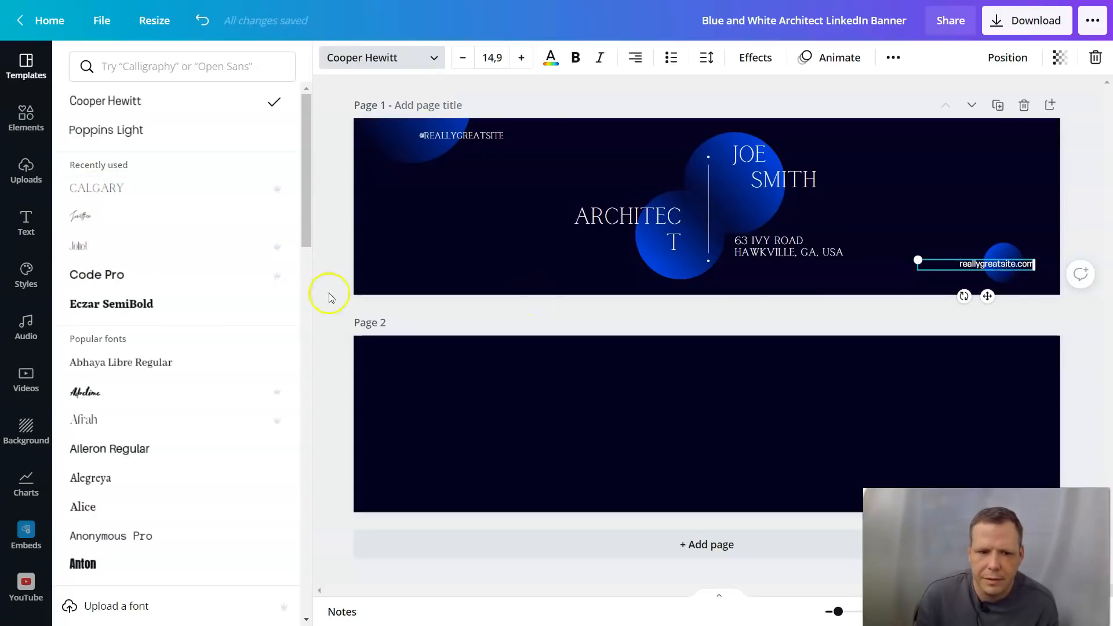
left_click(112, 189)
left_click(895, 207)
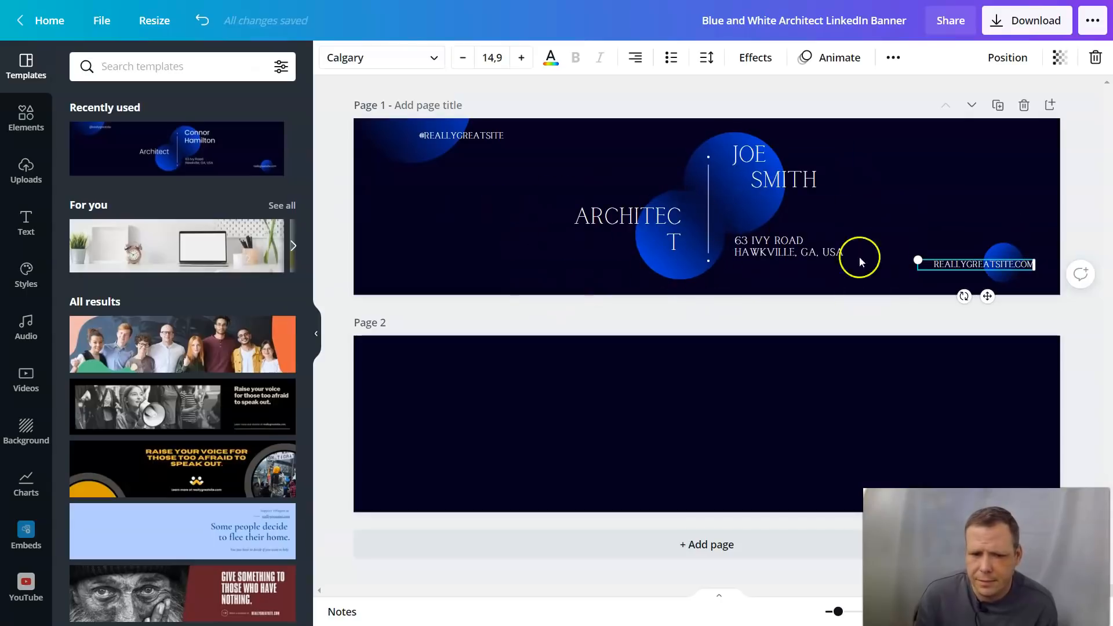
Step: Widen the ARCHITECT text box so it fits on one line, kept level at 0°
left_click(608, 230)
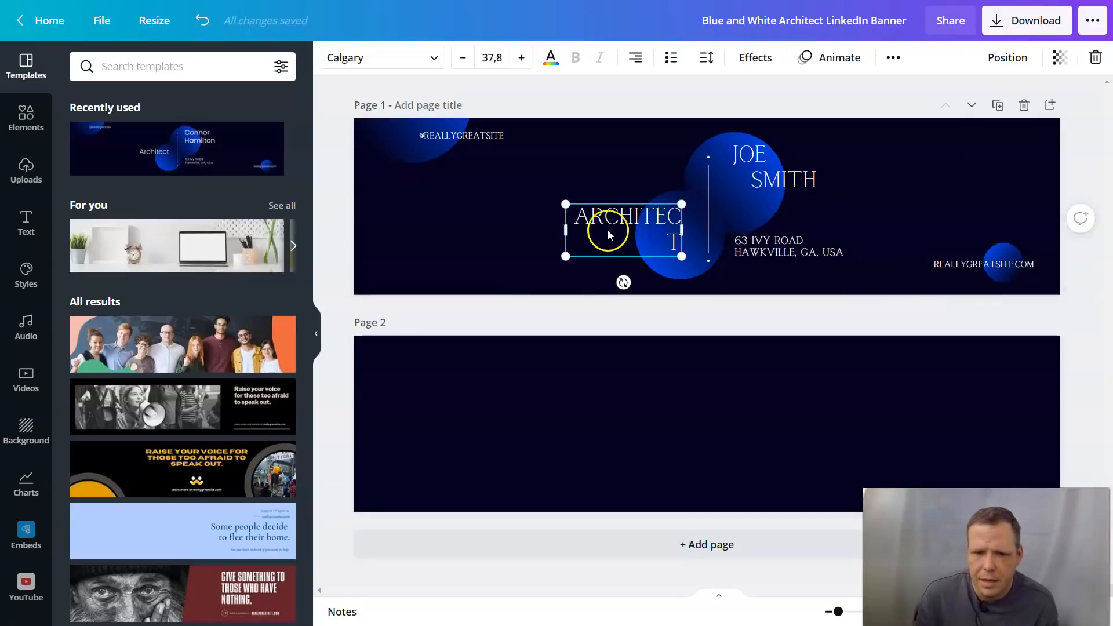
double_click(576, 220)
left_click(575, 219)
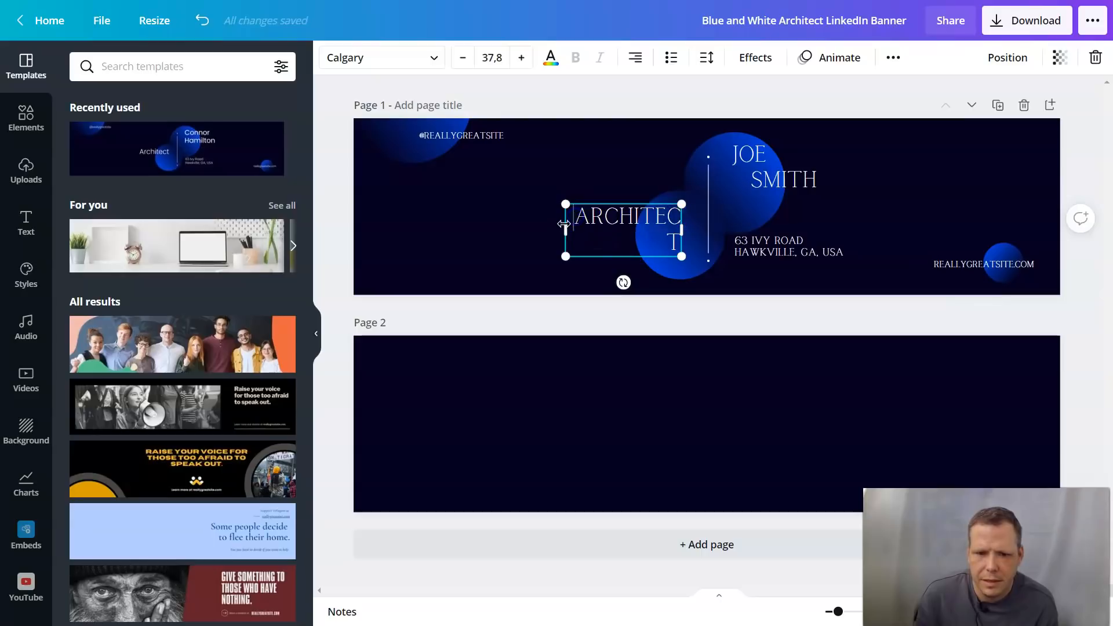
left_click_drag(563, 225, 552, 226)
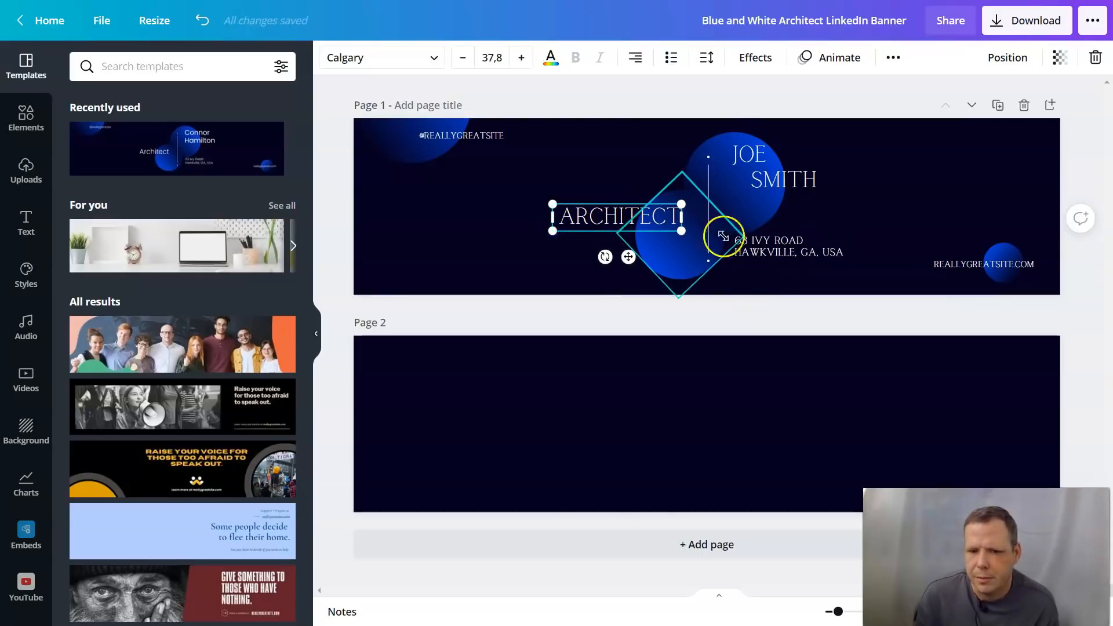
left_click_drag(604, 256, 616, 246)
Step: Select the vertical divider beside the name and browse the Elements library's lines and shapes
left_click(943, 218)
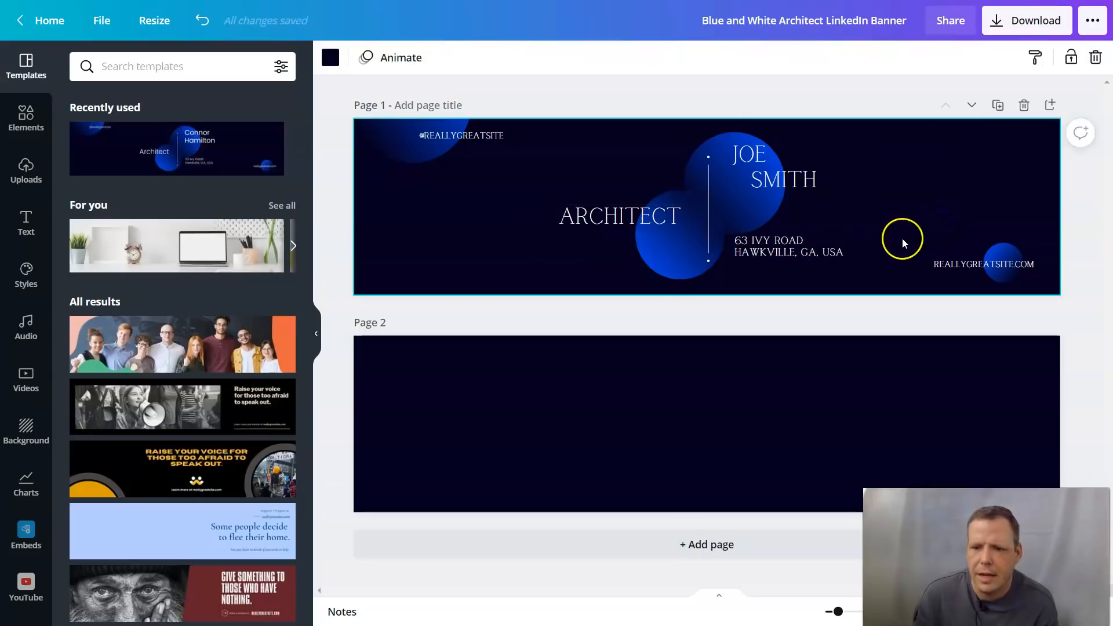
left_click(709, 180)
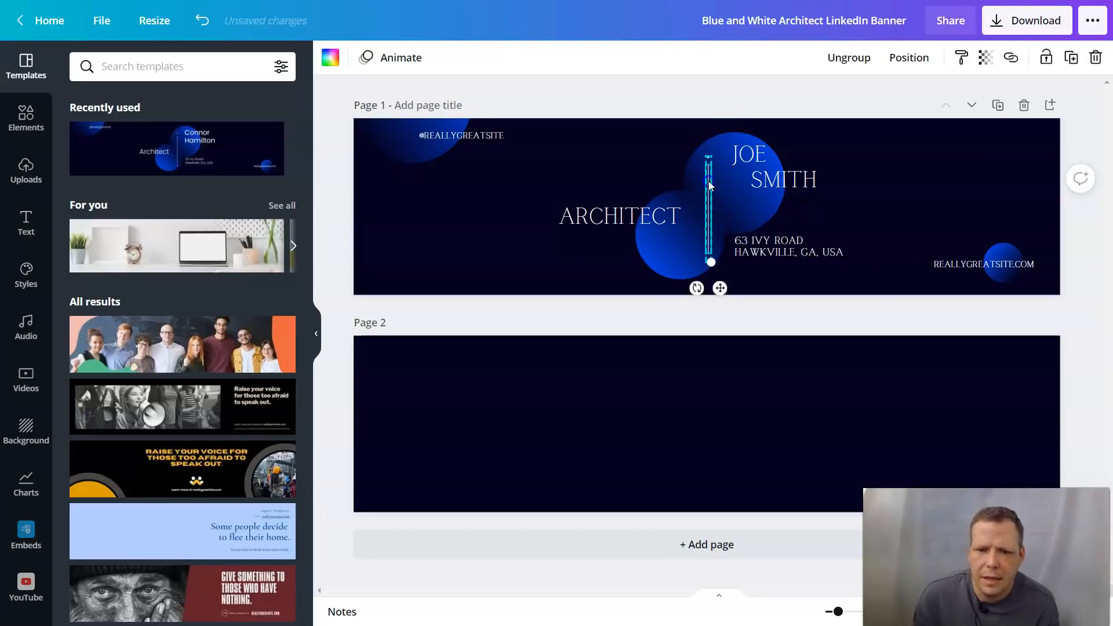
left_click(709, 194)
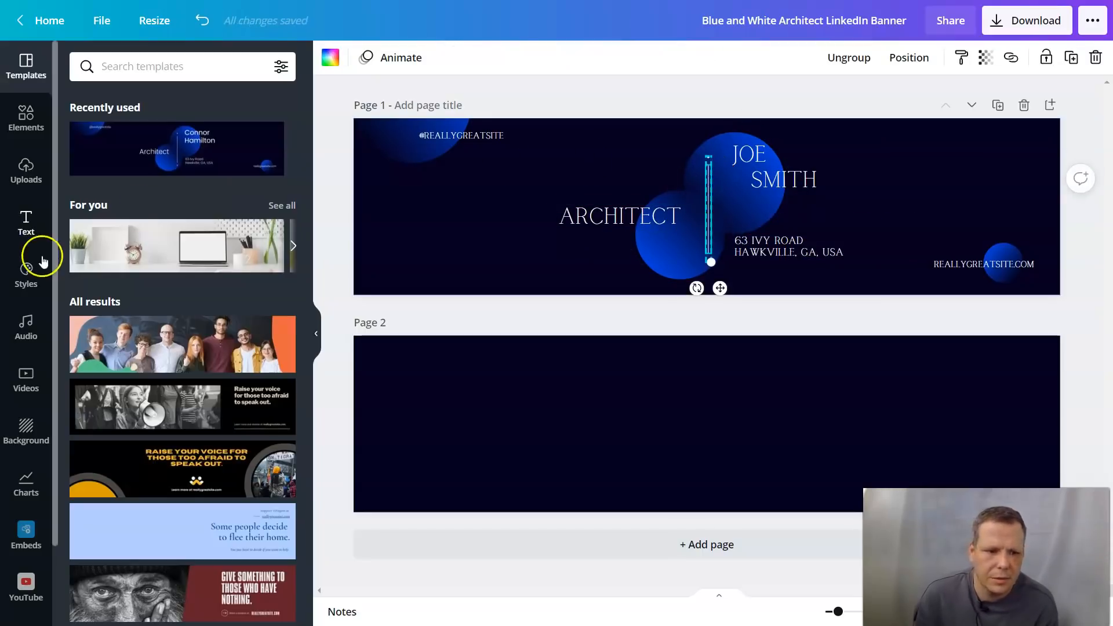
left_click(25, 129)
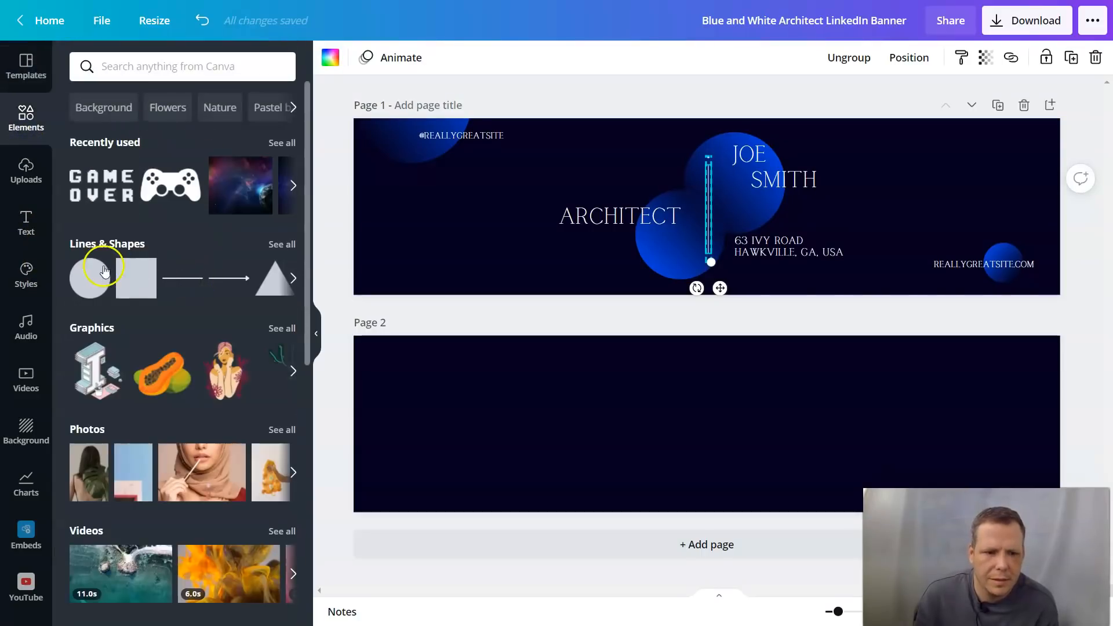
left_click(295, 279)
left_click(294, 278)
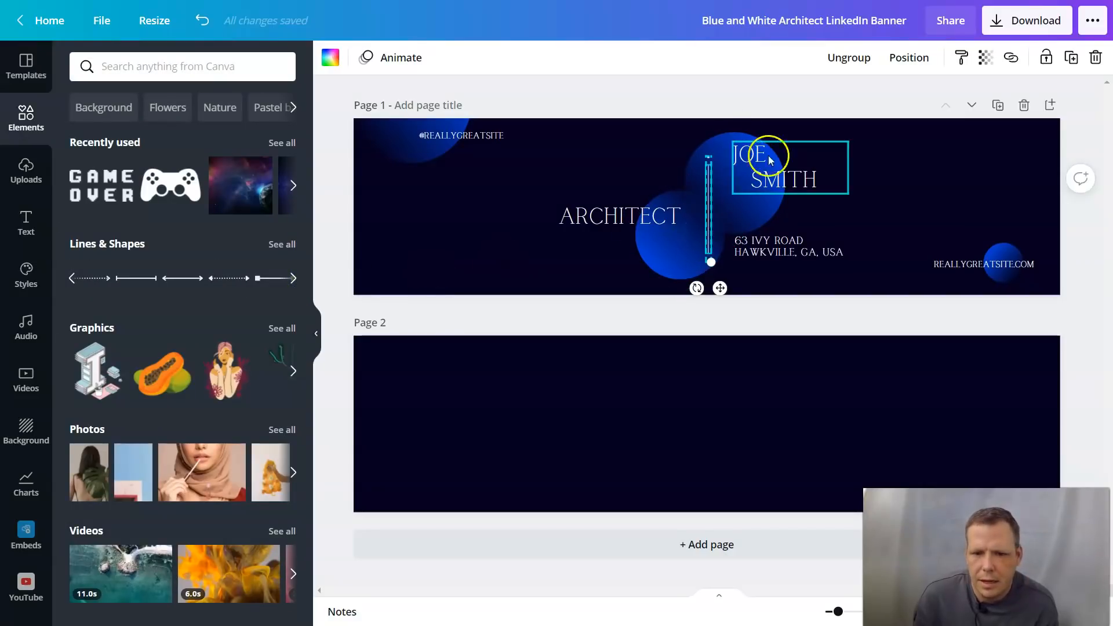
Step: Delete the thin vertical divider line beside the name on page 1
right_click(706, 185)
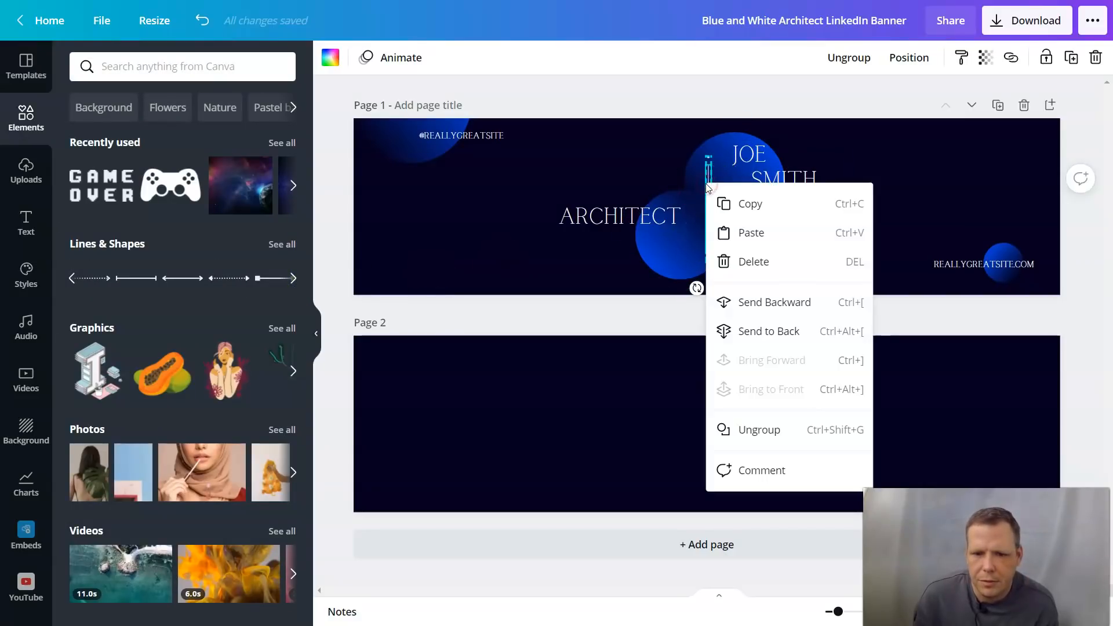
left_click(758, 262)
left_click(832, 228)
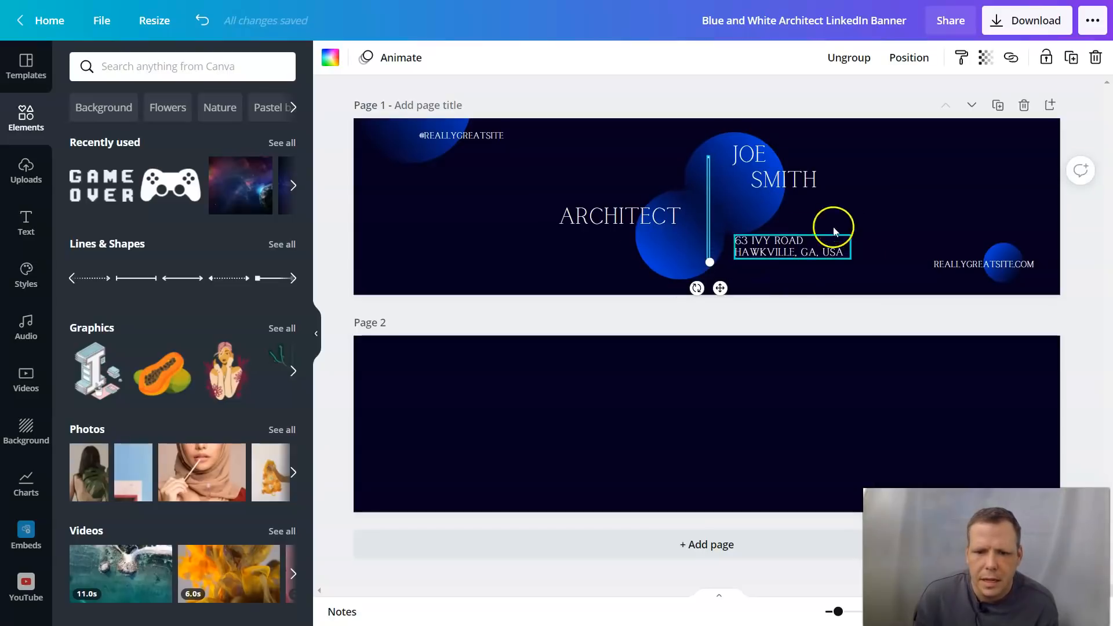
left_click(712, 192)
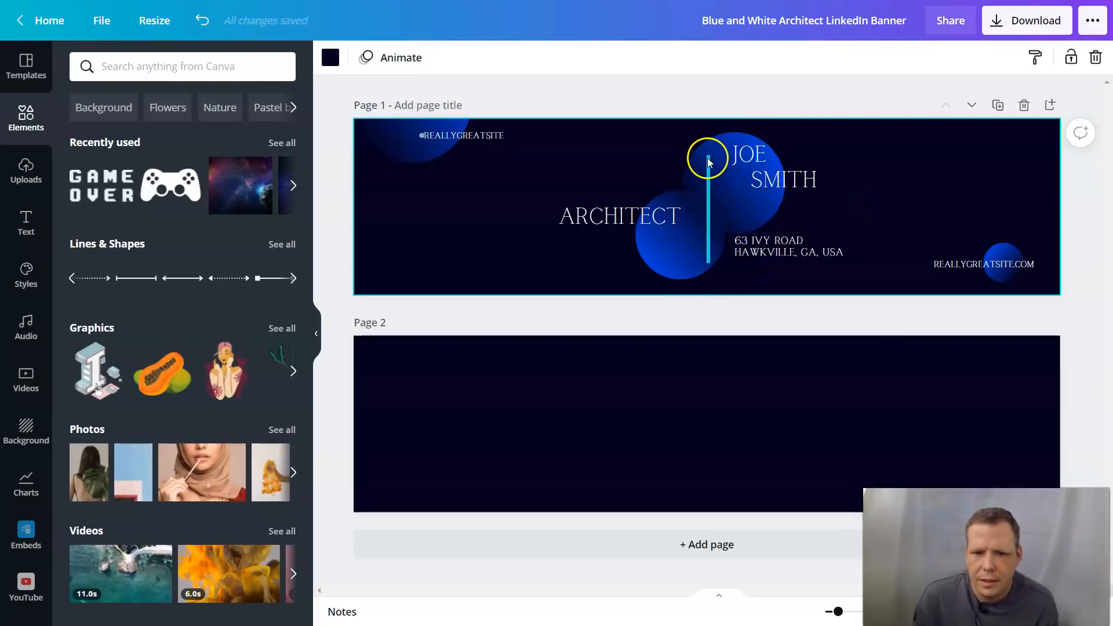
left_click(707, 162)
right_click(708, 159)
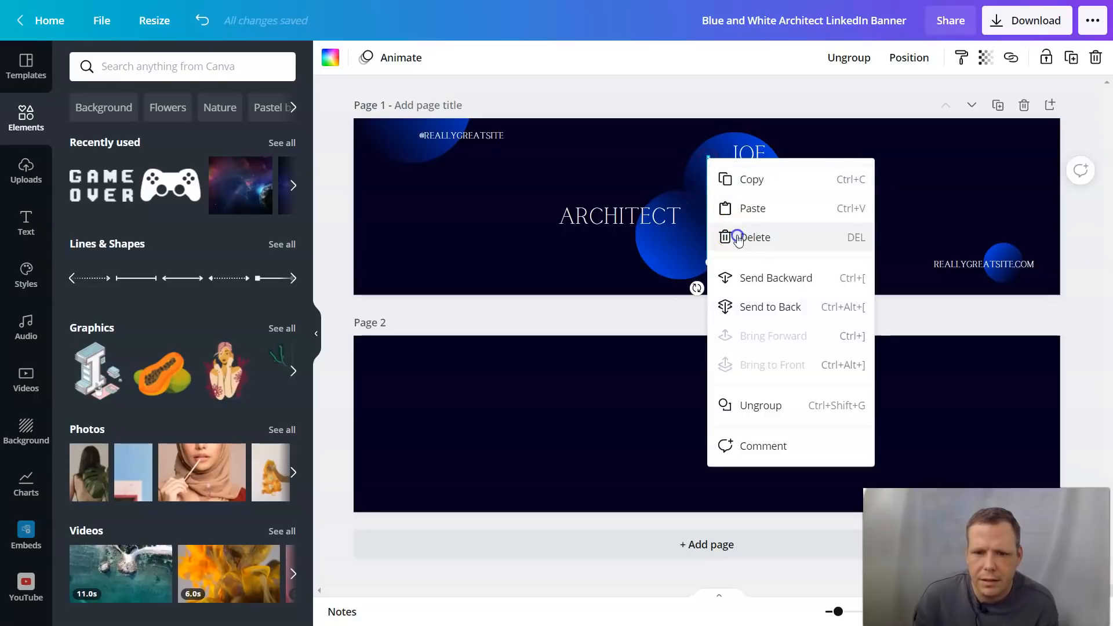
left_click(739, 237)
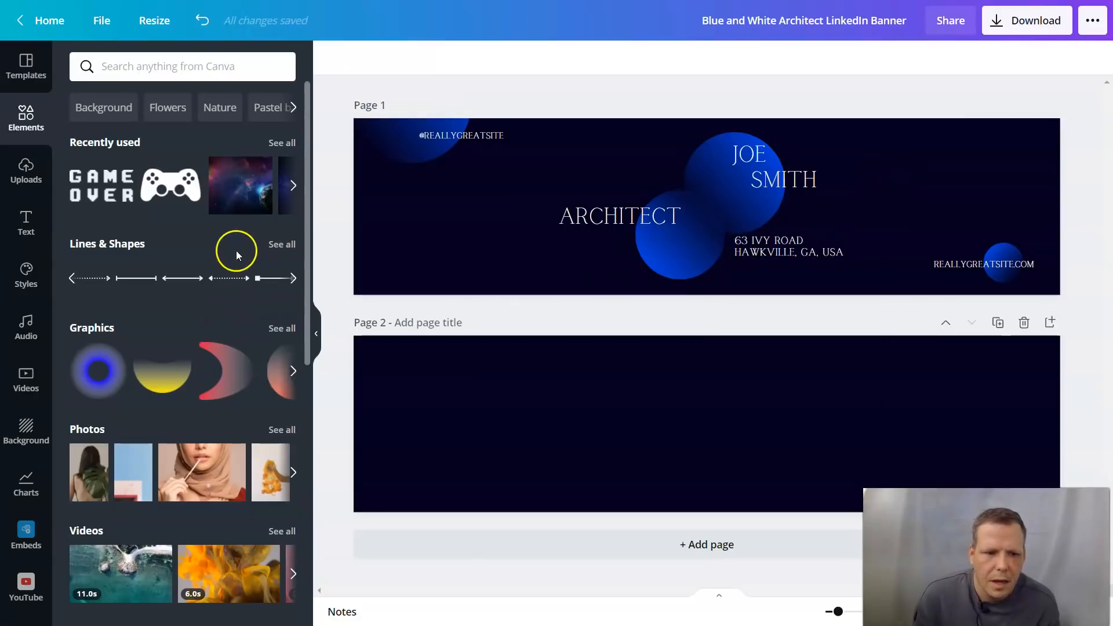
Step: Add a dotted double-arrow line from Lines & Shapes, shortened on page 1's right above reallygreatsite.com
left_click(282, 244)
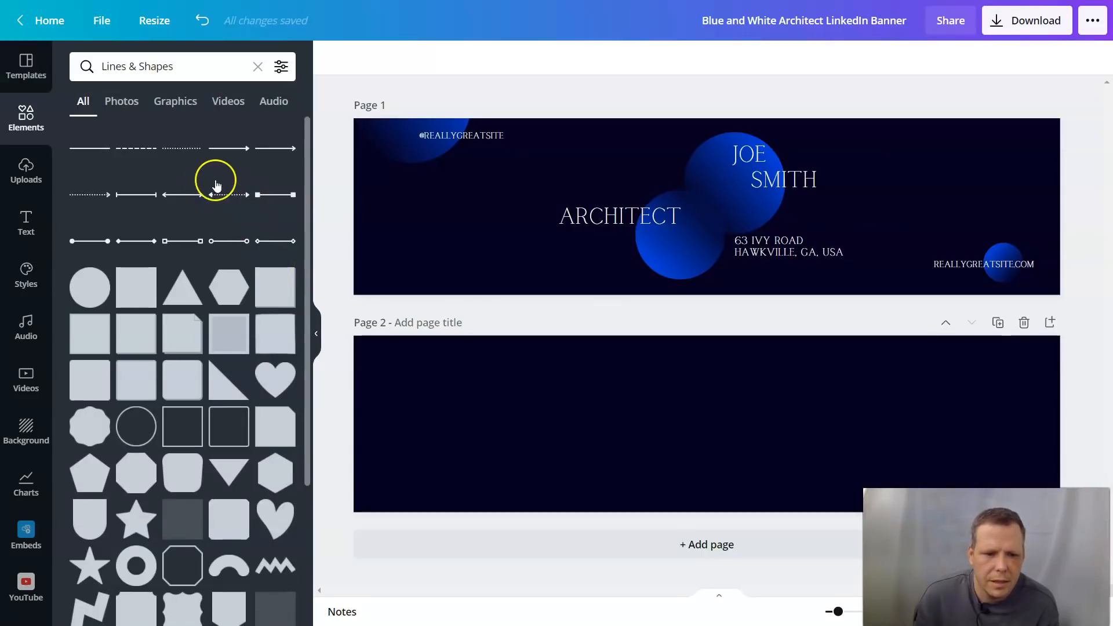
scroll(179, 204, "down", 6)
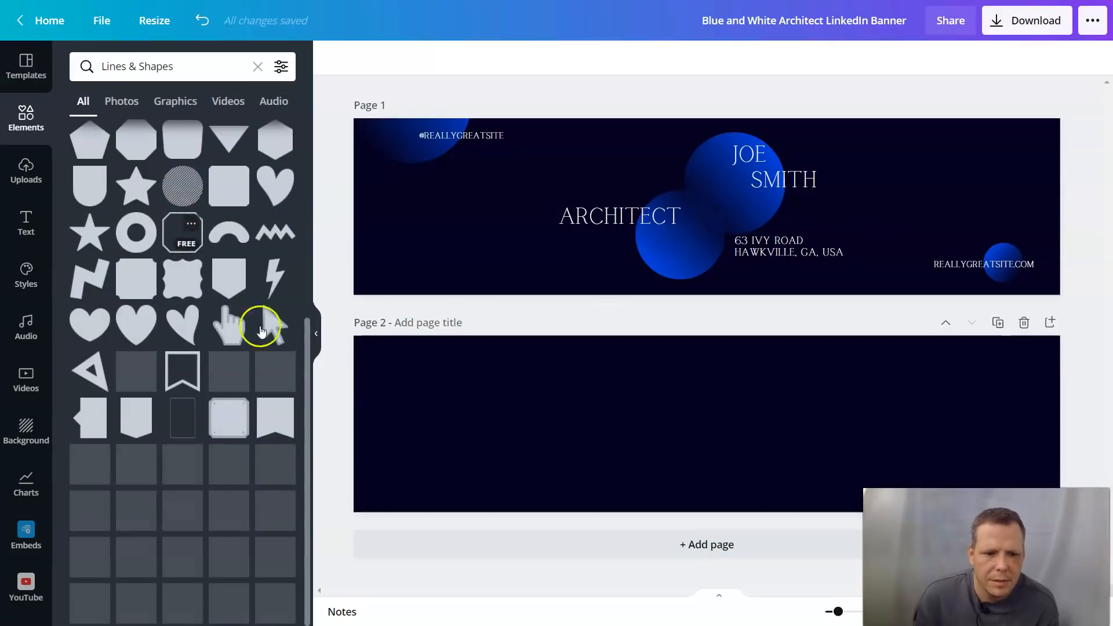
scroll(241, 499, "down", 3)
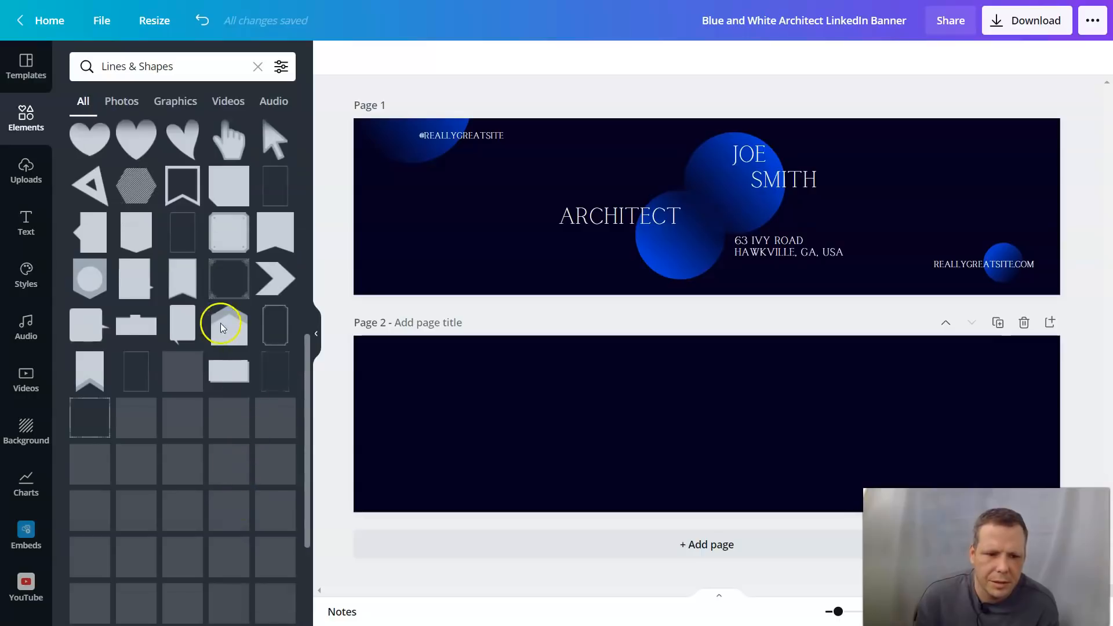
scroll(220, 324, "down", 3)
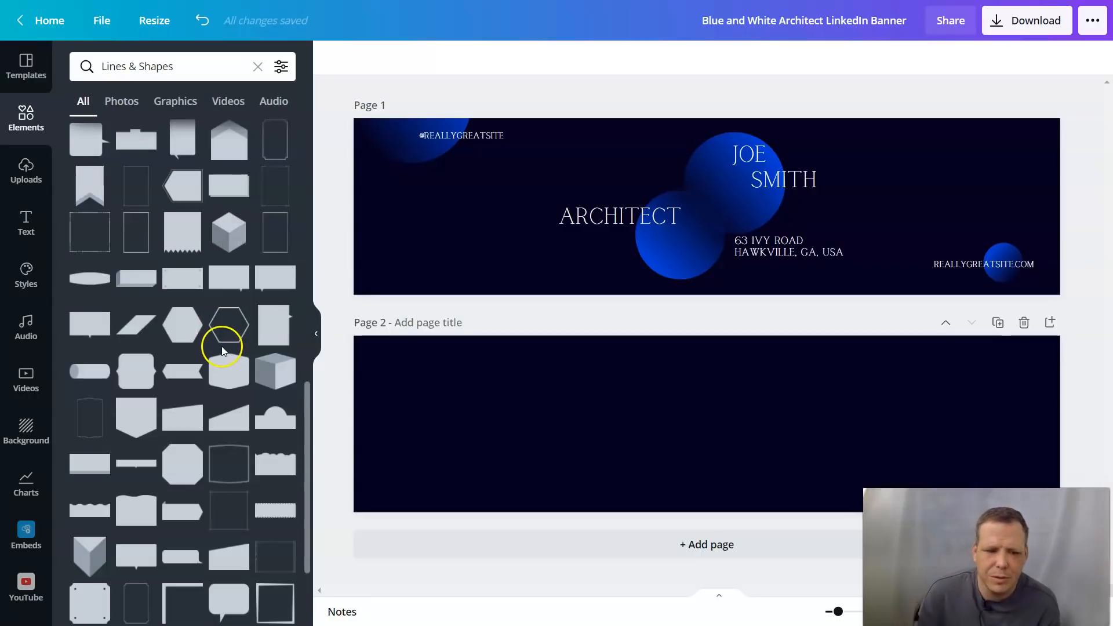
scroll(221, 347, "up", 10)
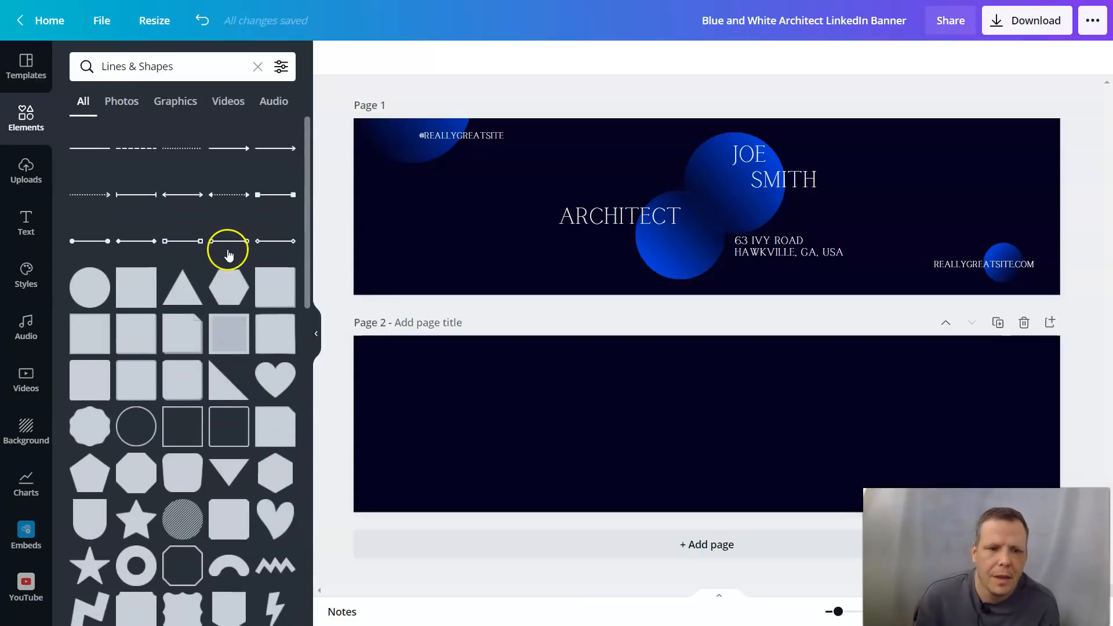
left_click(229, 198)
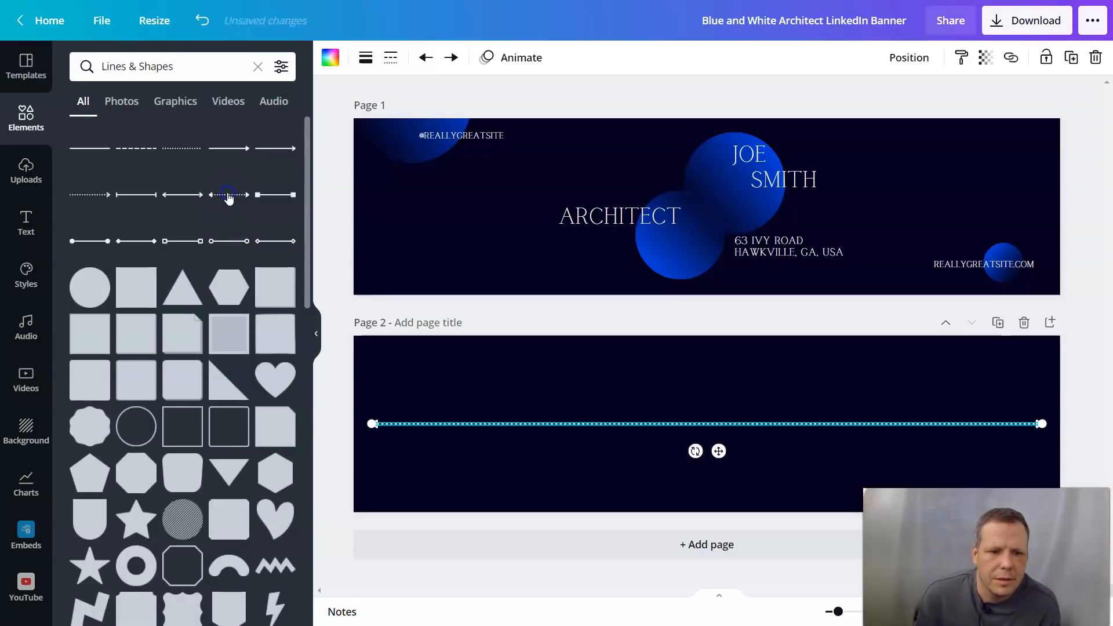
left_click_drag(491, 427, 506, 228)
left_click(386, 226)
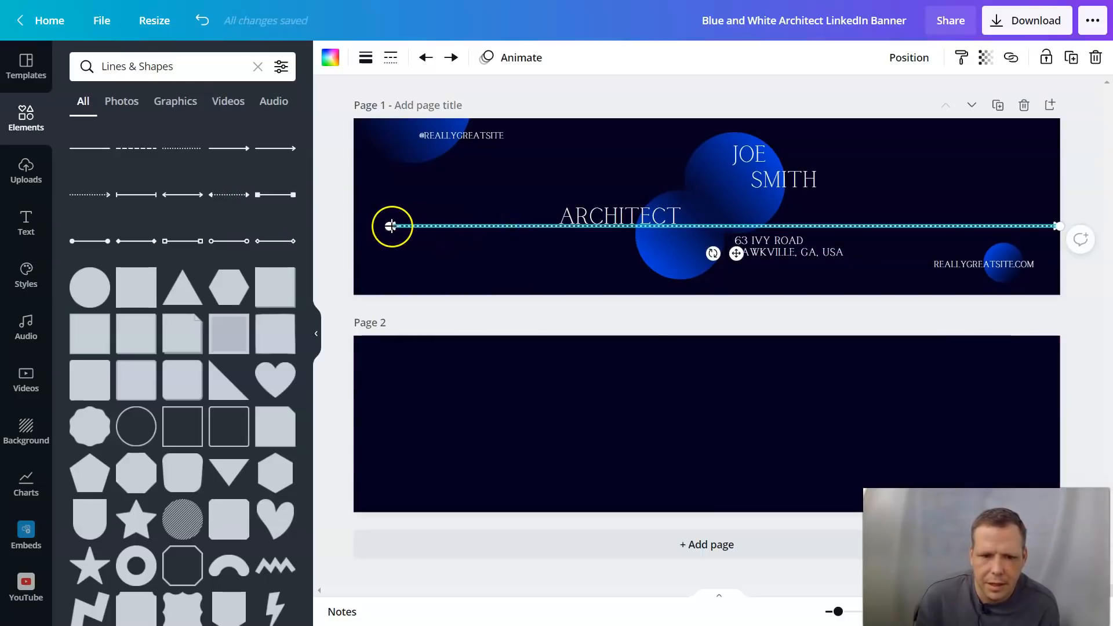
left_click_drag(397, 226, 915, 226)
left_click(435, 410)
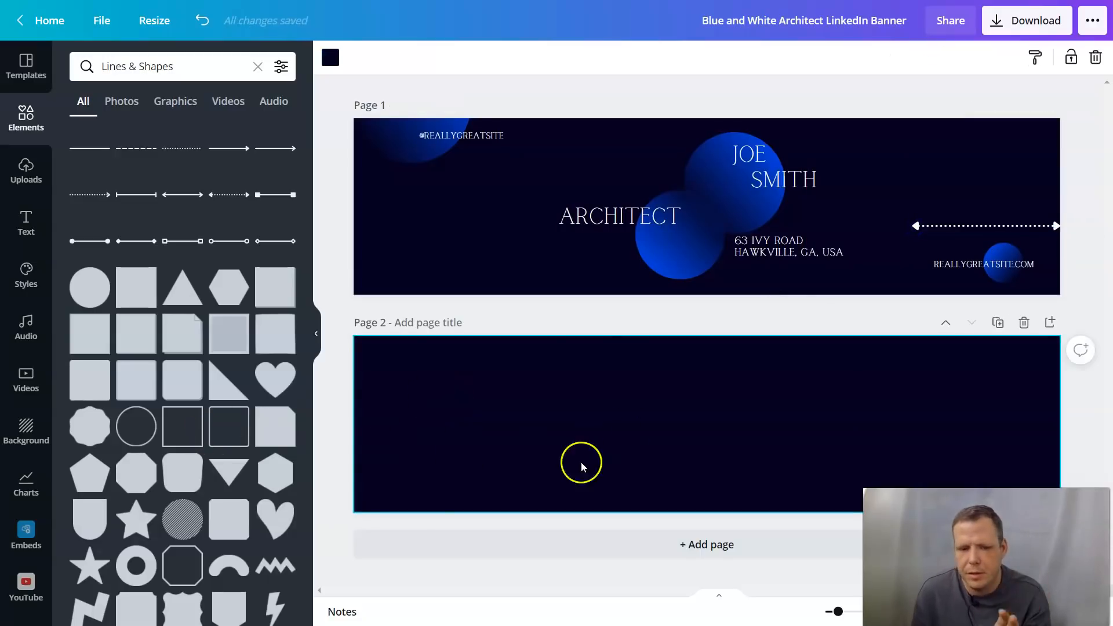
Step: Delete page 2's dark background and then the empty second page itself
right_click(501, 463)
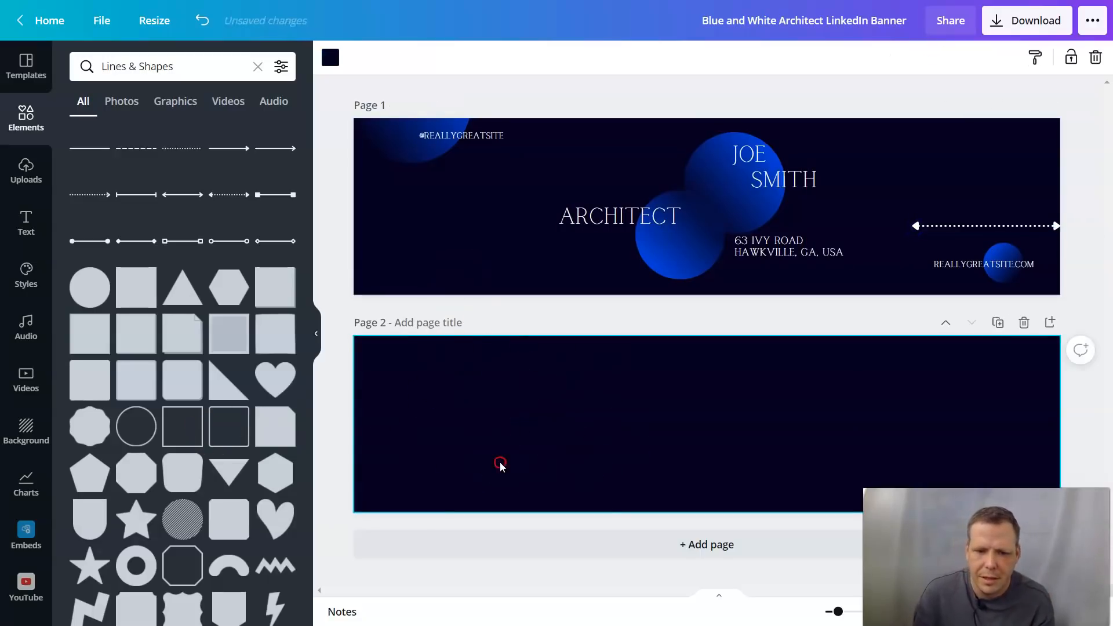
left_click(551, 540)
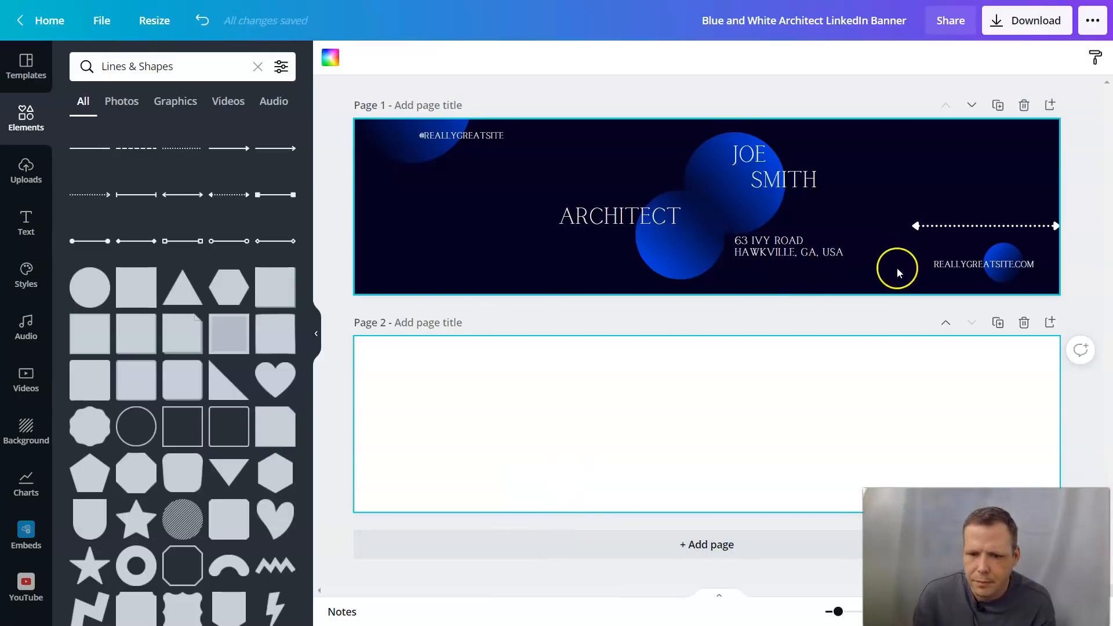
right_click(503, 409)
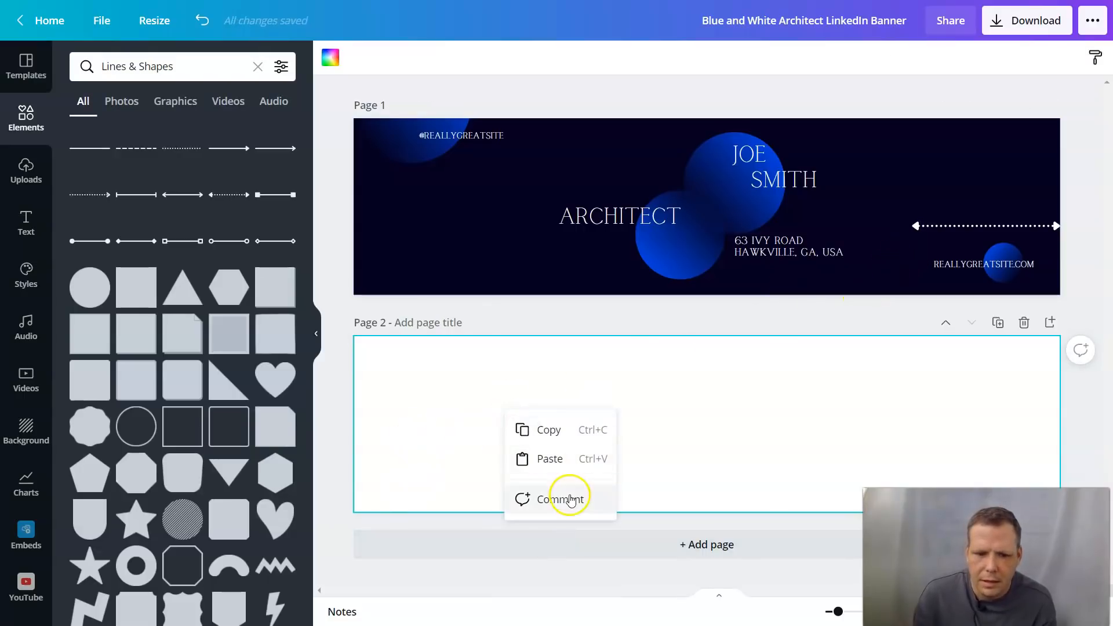
left_click(872, 329)
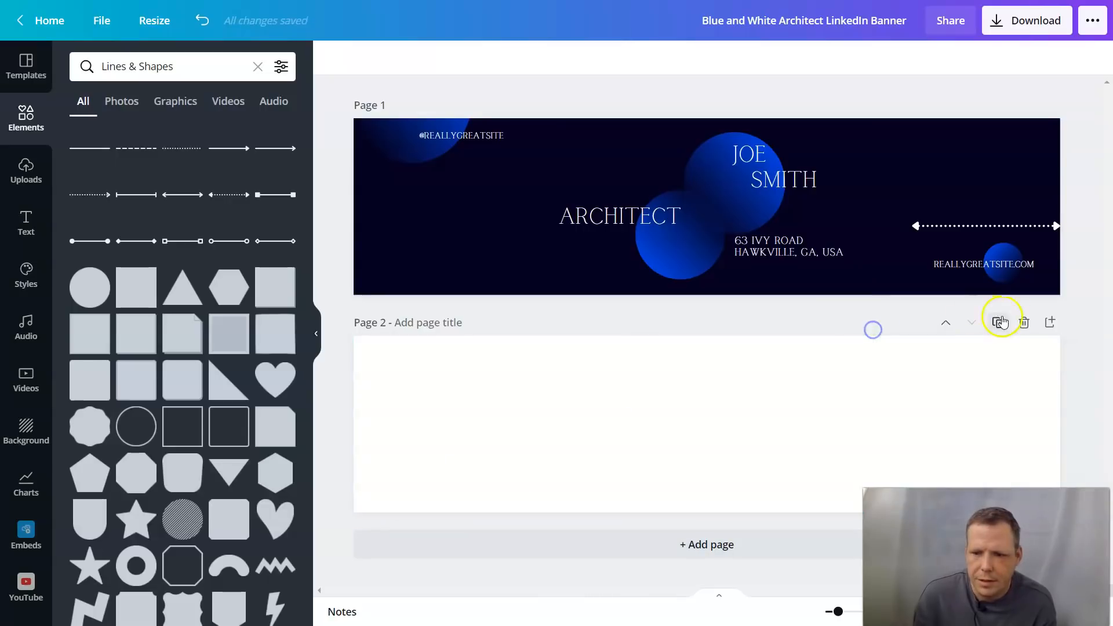
left_click(1025, 325)
Step: Stand the dotted arrow line vertically between ARCHITECT and the name, stretched to the top edge
left_click(1018, 334)
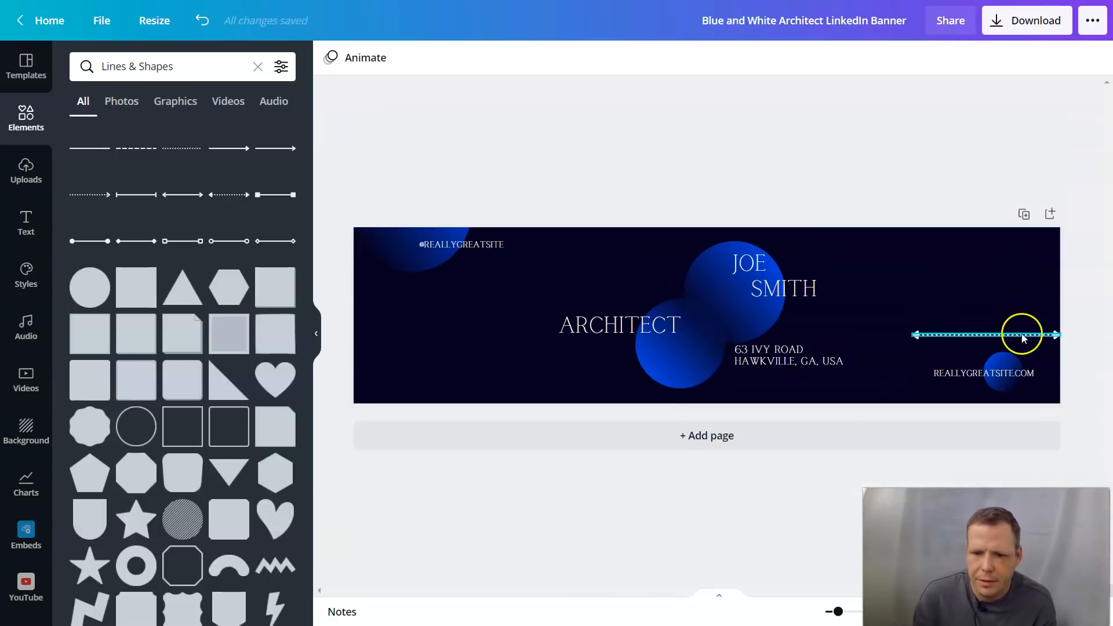
left_click_drag(1016, 339, 802, 331)
left_click_drag(718, 327, 716, 315)
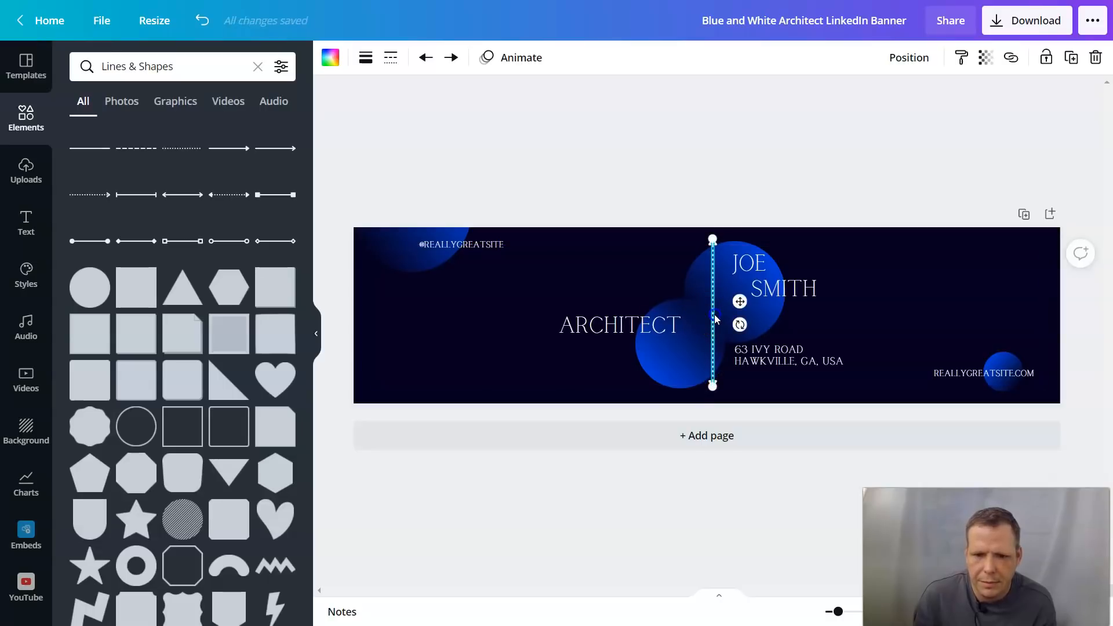
left_click_drag(714, 315, 708, 314)
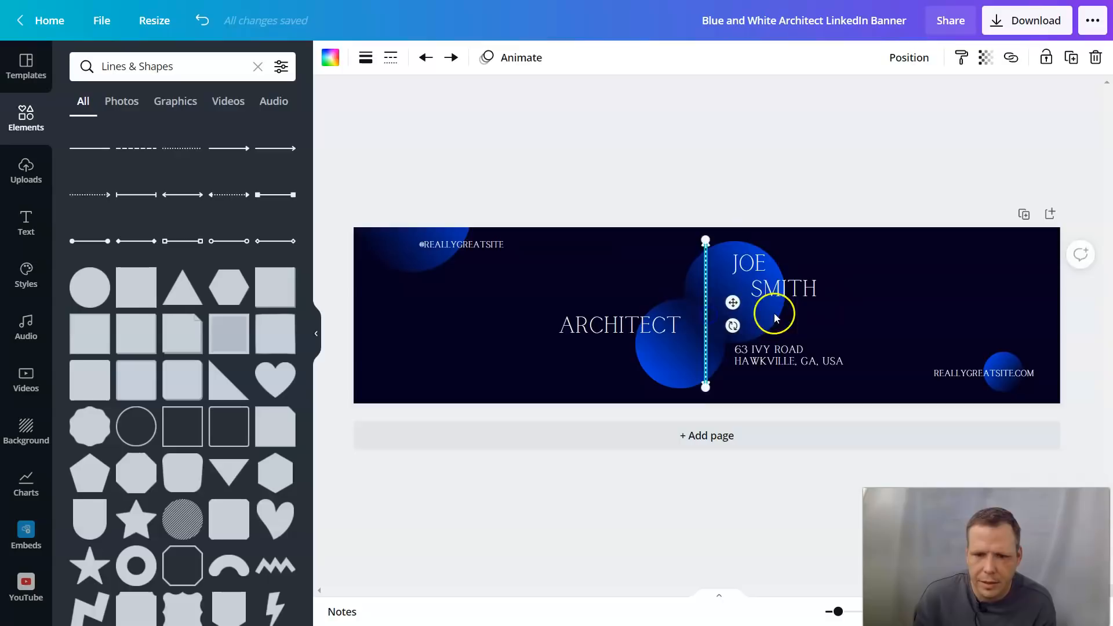
left_click(895, 280)
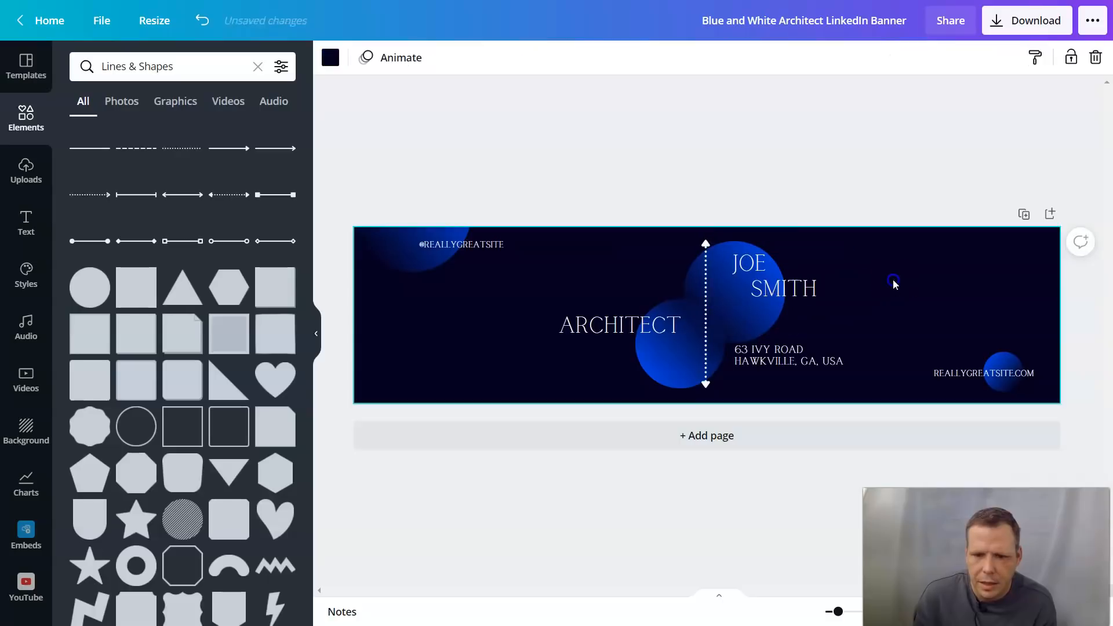
left_click(705, 244)
left_click_drag(707, 236, 704, 227)
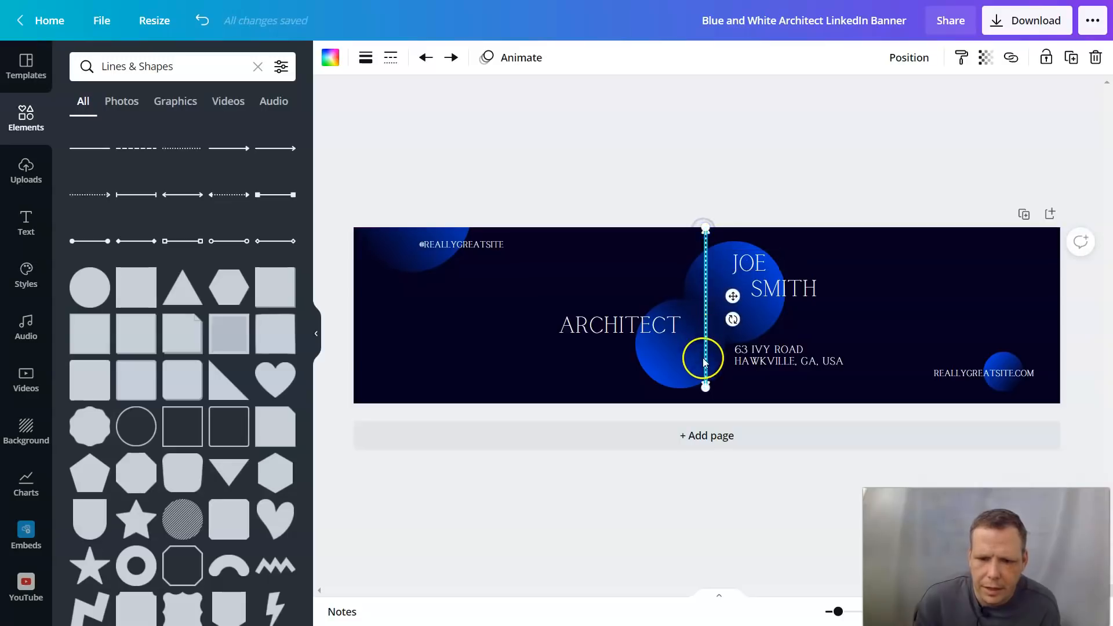
left_click(892, 289)
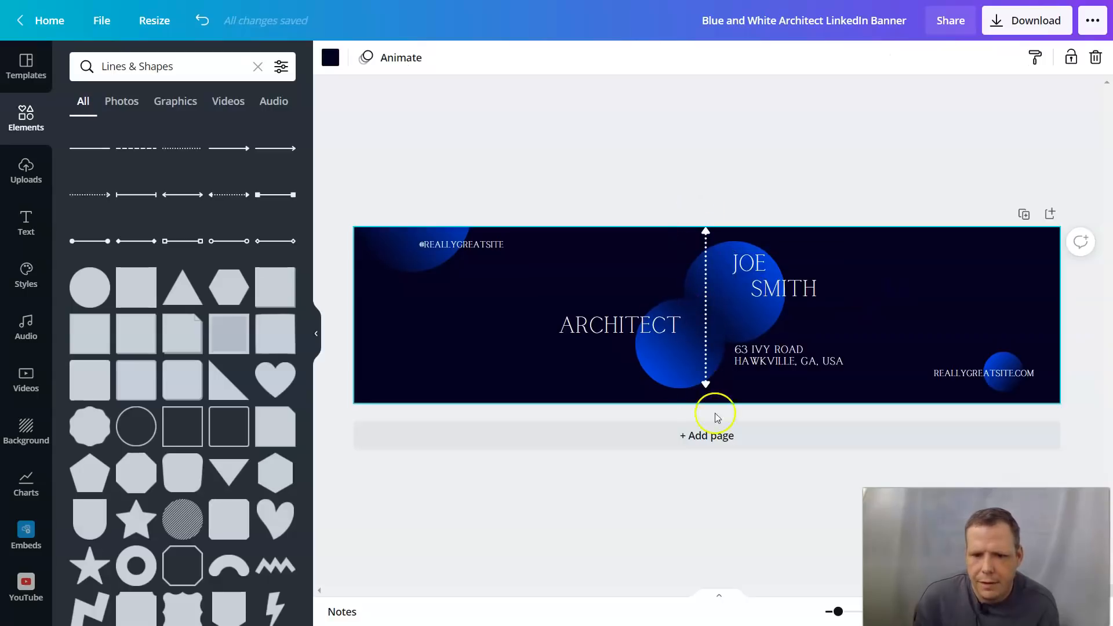
Step: Recolour the vertical dotted arrow line red
left_click(707, 259)
left_click(330, 58)
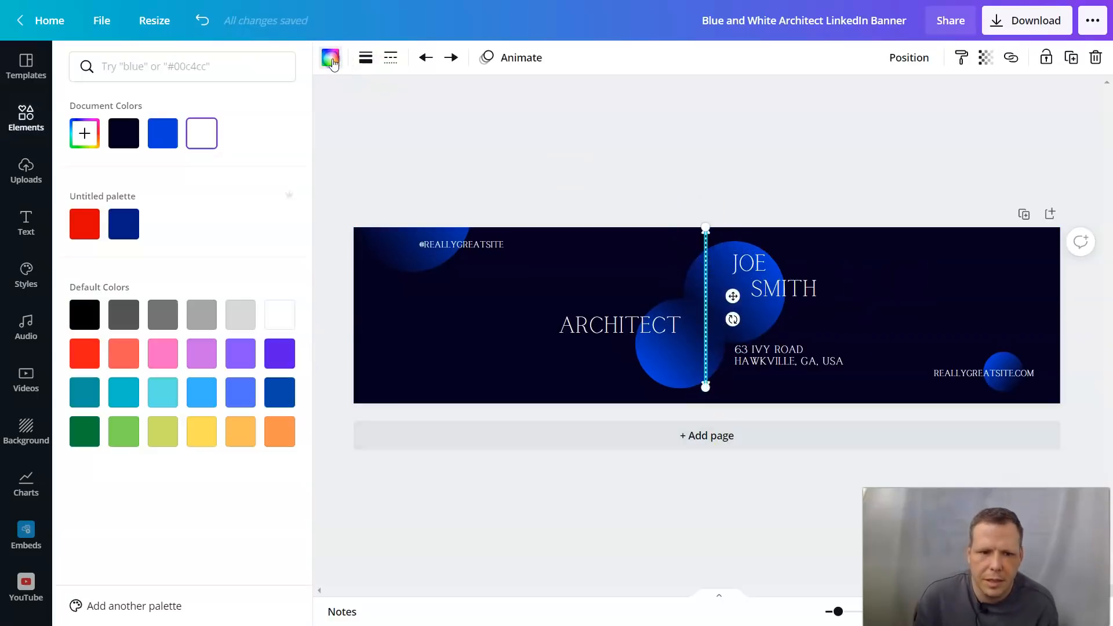
left_click(93, 220)
left_click(430, 293)
left_click(891, 295)
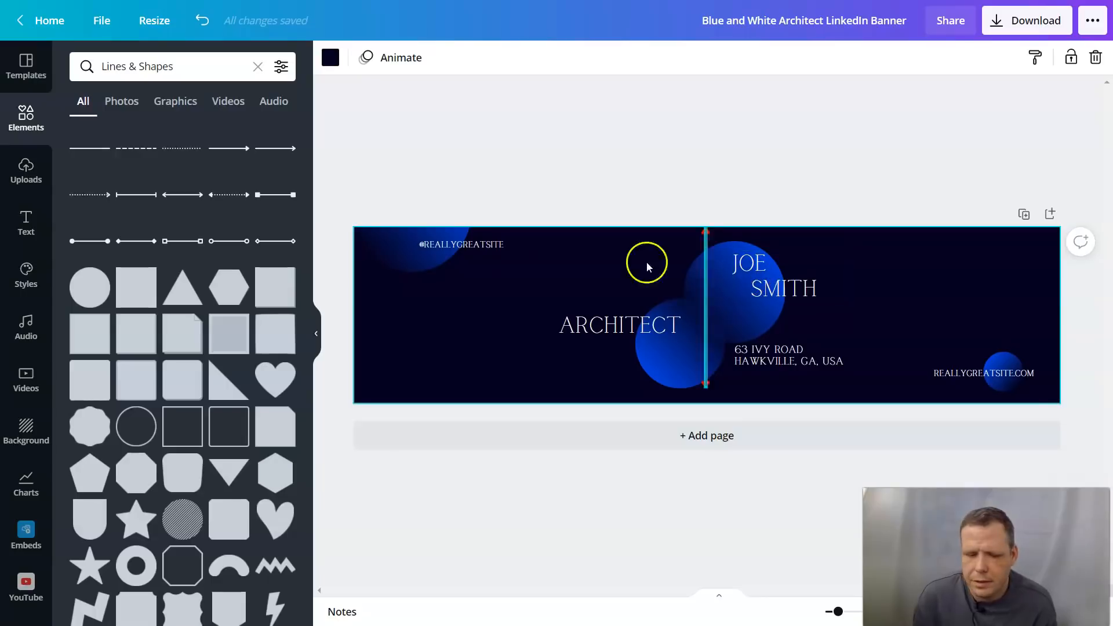
Step: Clear the Lines & Shapes search and drag the pink ball graphic to the banner's top-left
scroll(258, 336, "down", 10)
scroll(273, 323, "down", 5)
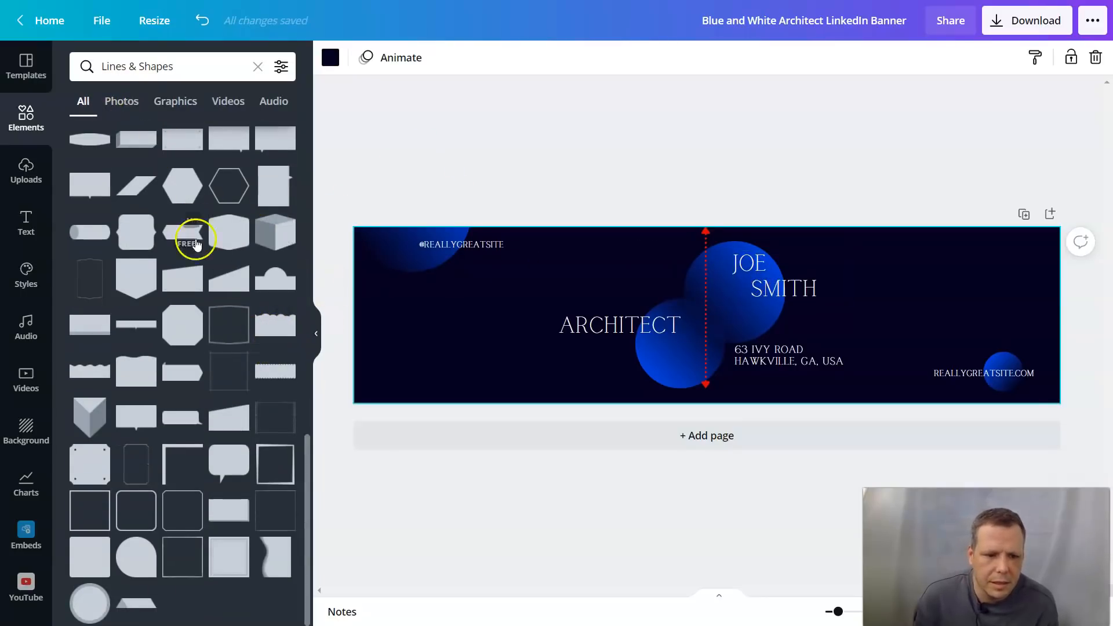
scroll(206, 191, "up", 15)
scroll(209, 197, "down", 2)
scroll(206, 210, "down", 10)
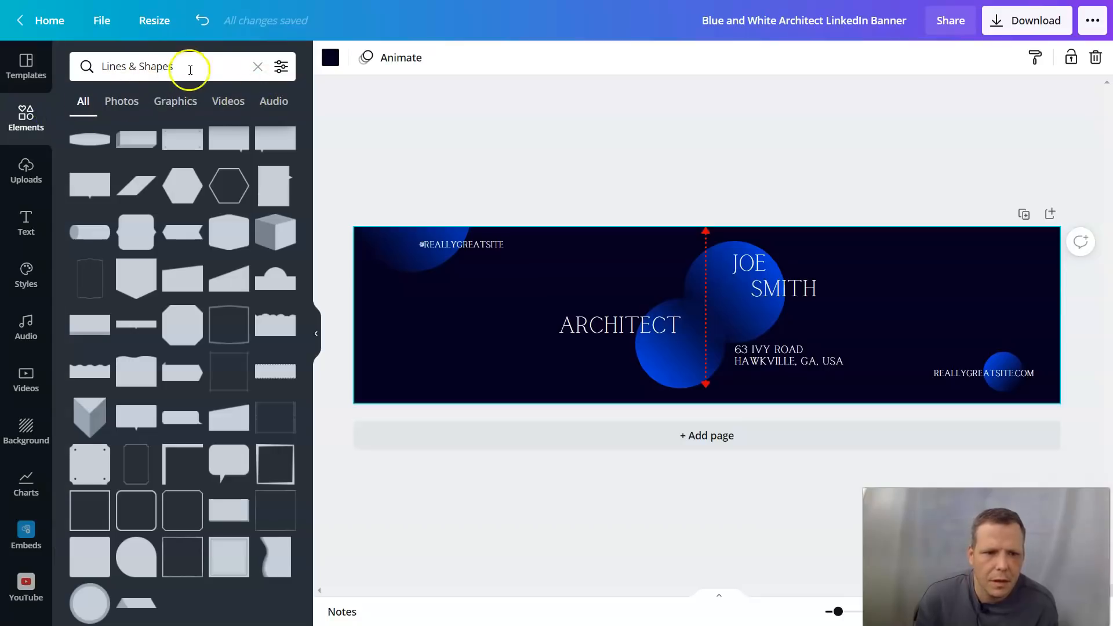
left_click(259, 67)
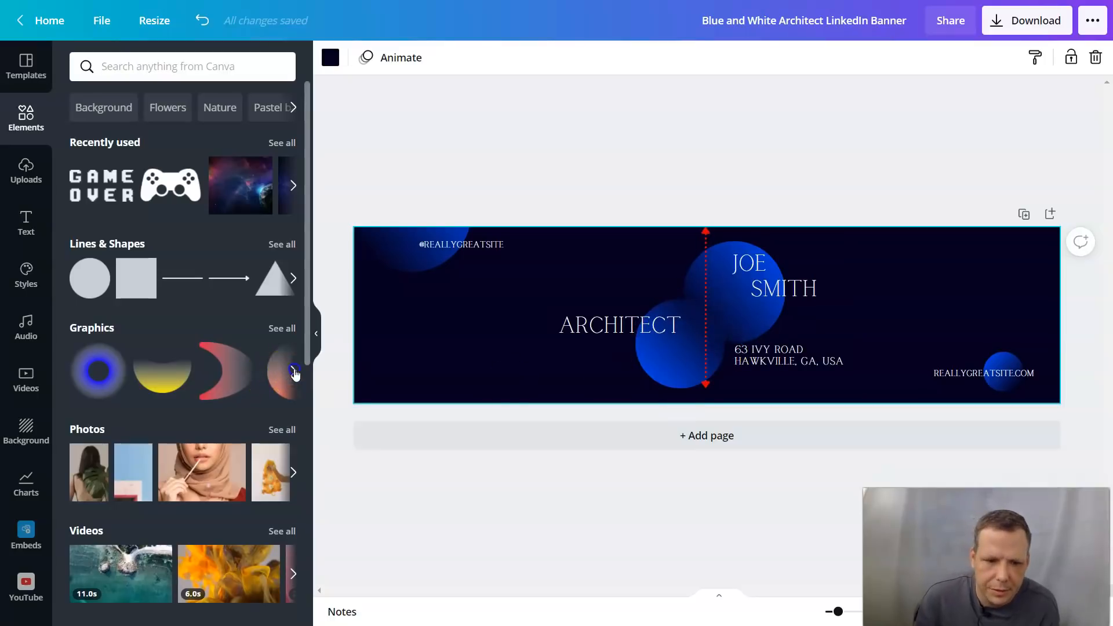
left_click(295, 372)
left_click(295, 373)
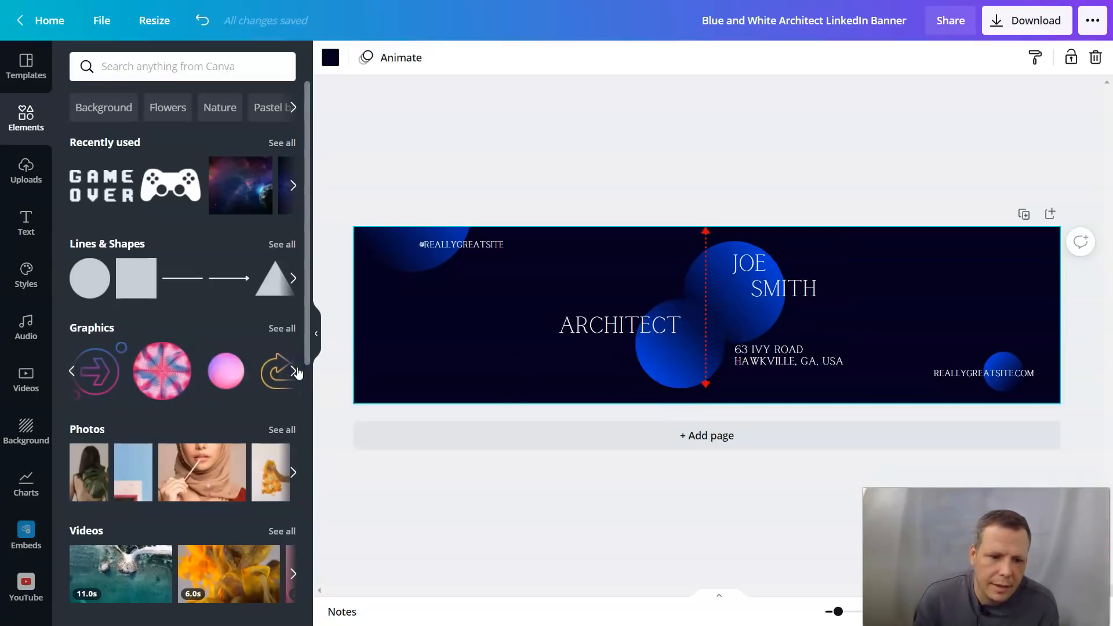
left_click(296, 372)
left_click(296, 373)
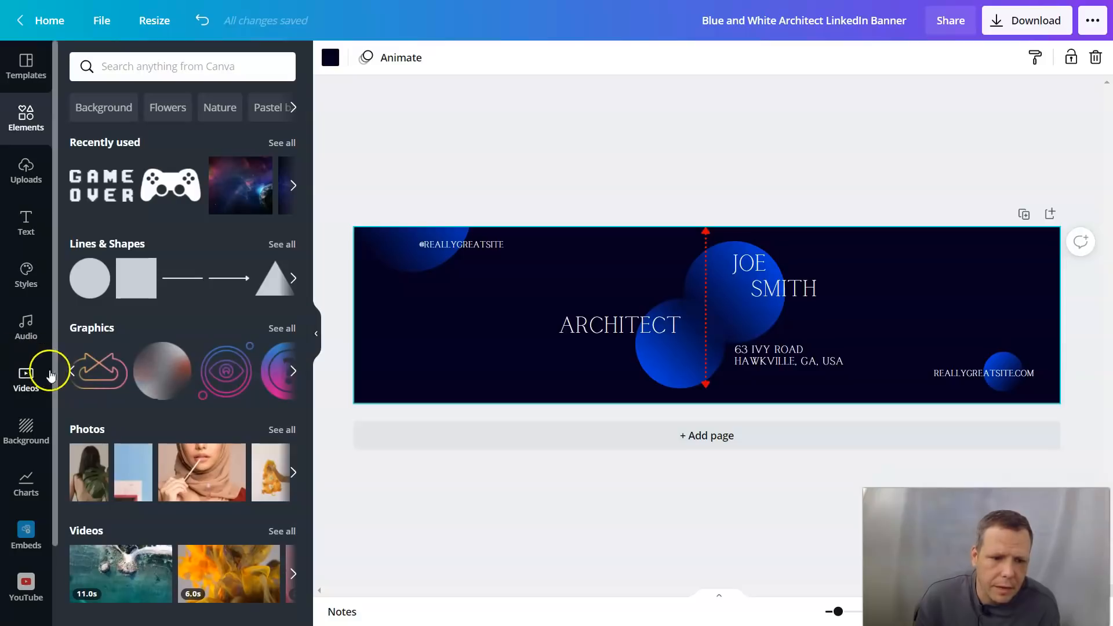
left_click(64, 371)
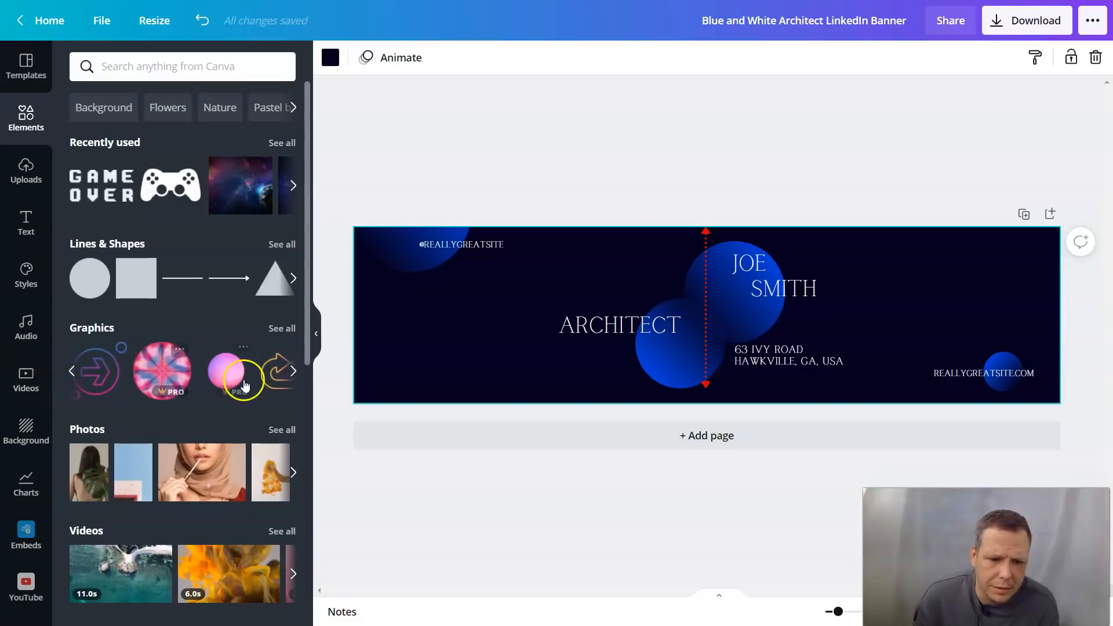
left_click_drag(240, 384, 379, 268)
Step: Add the ornate white circle graphic, then delete it from the banner
left_click(295, 371)
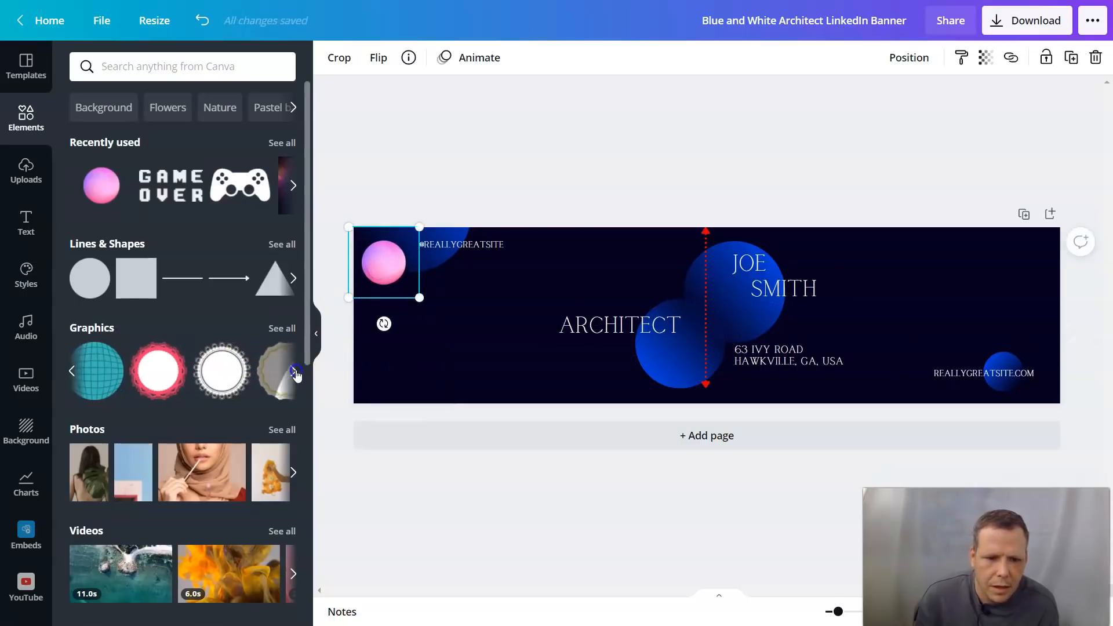
left_click(72, 372)
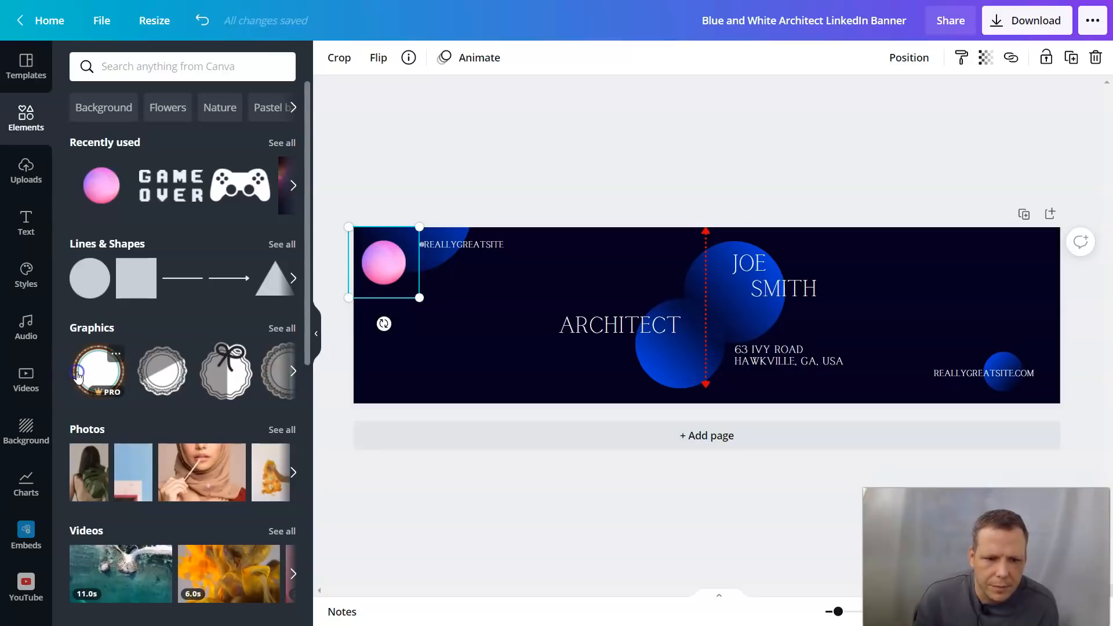
left_click(77, 376)
right_click(705, 312)
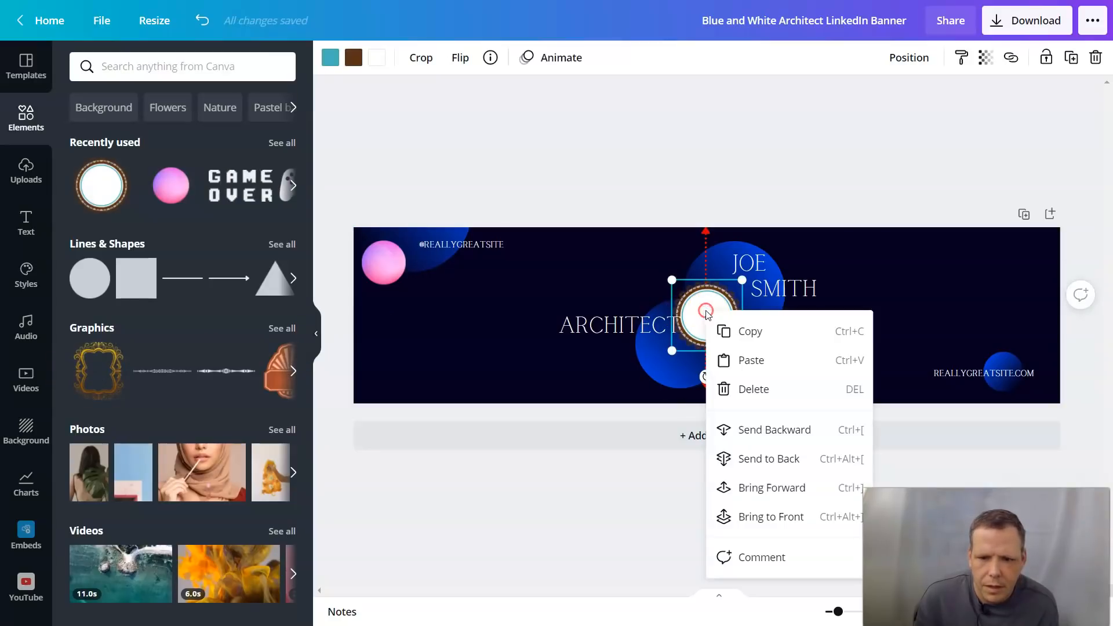
left_click(771, 389)
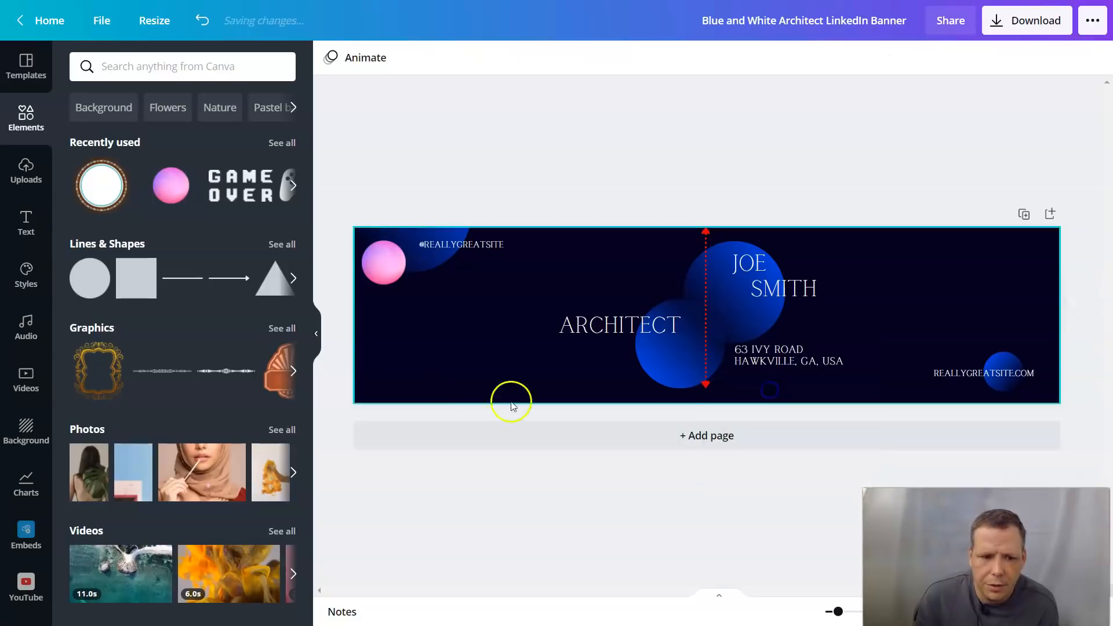
Step: Drag another pink ball from all Graphics and tuck it against the larger ball at top-left
left_click(282, 329)
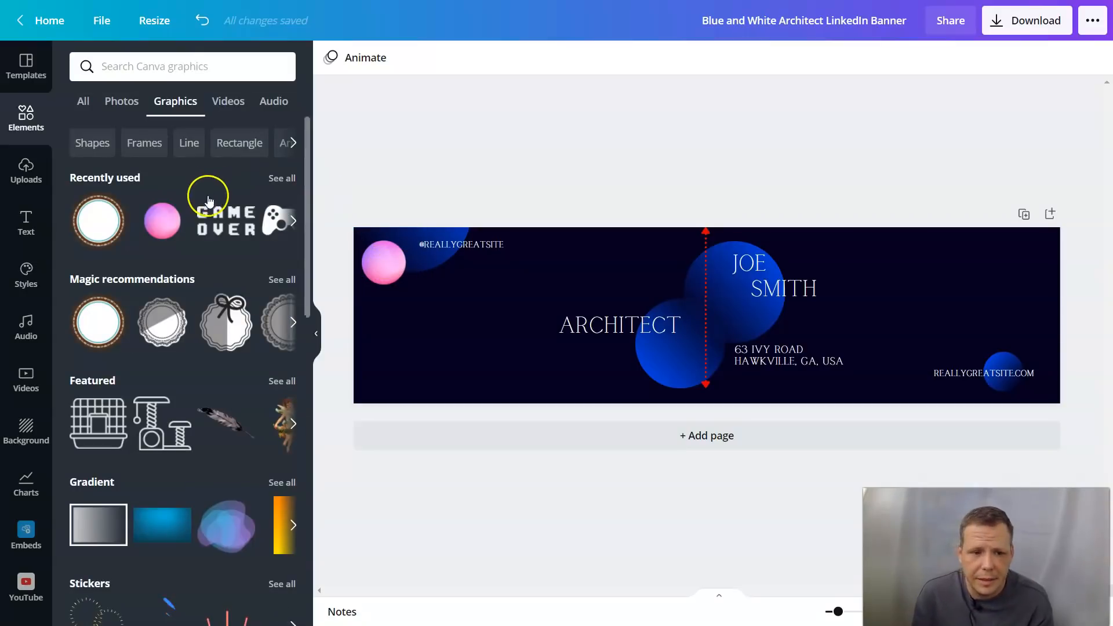
left_click_drag(162, 220, 453, 260)
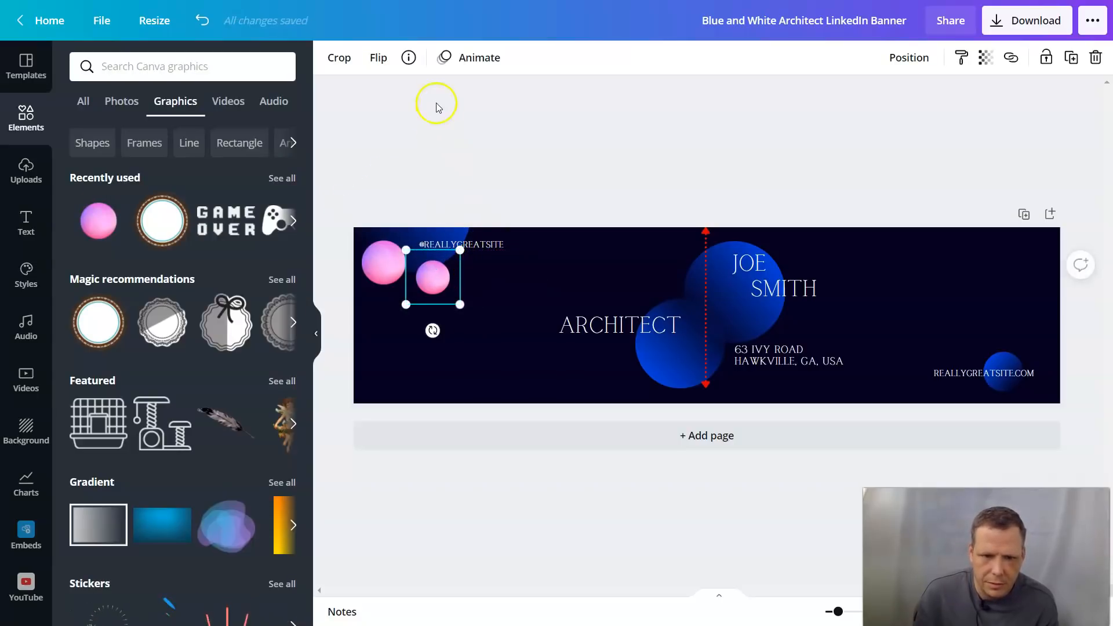
left_click(505, 305)
left_click(434, 276)
left_click(382, 258)
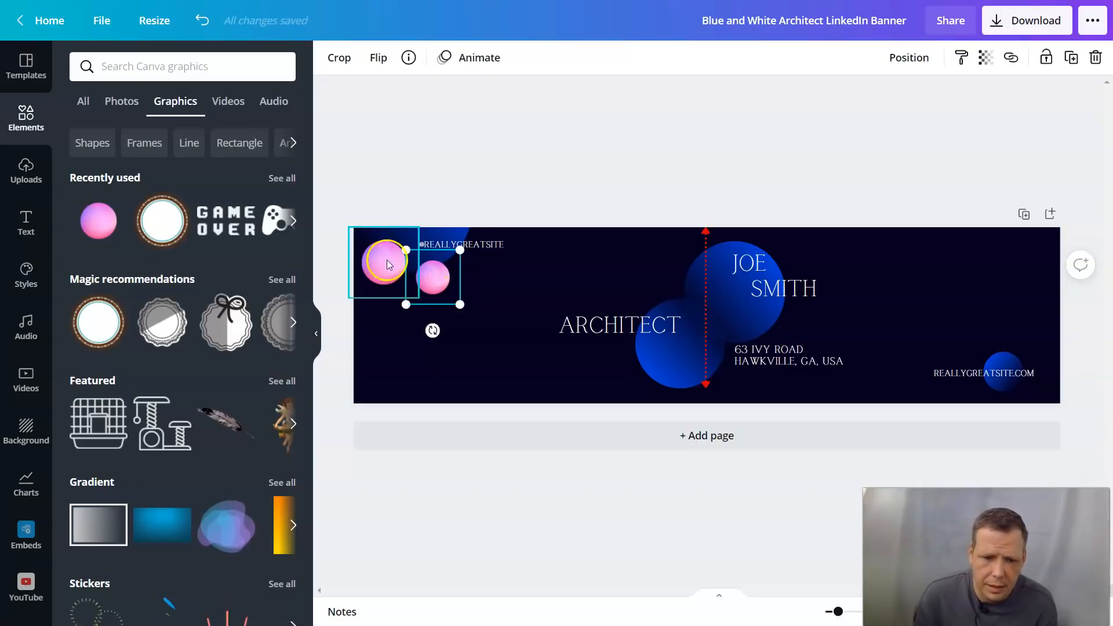
left_click(432, 272)
left_click_drag(440, 275, 418, 265)
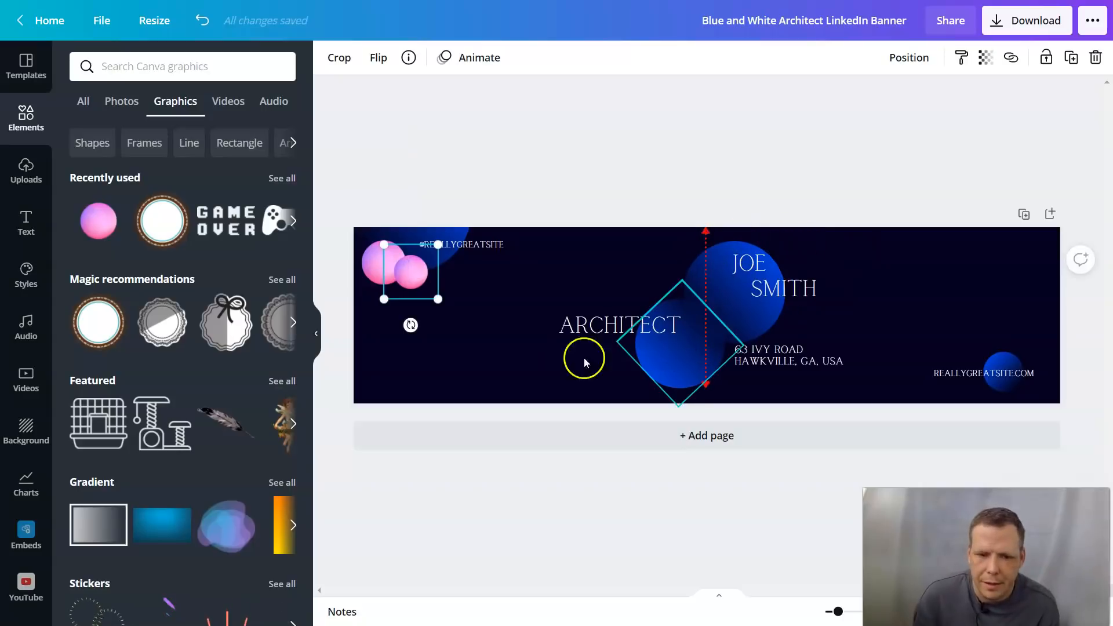
Step: Delete the ARCHITECT title from the banner and bring up the Text options
left_click(610, 324)
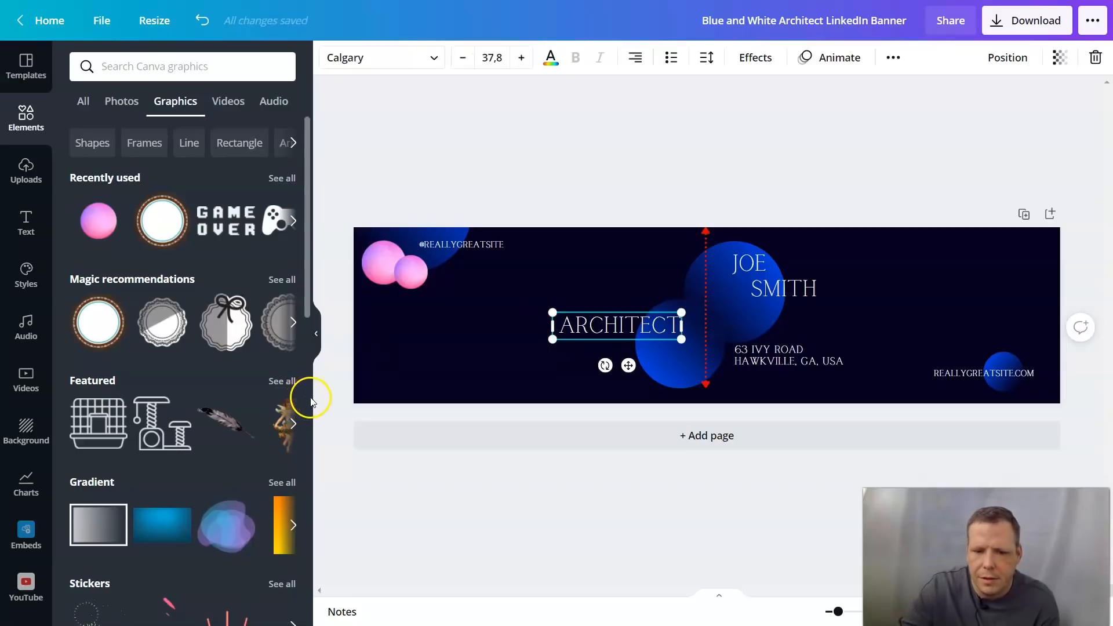
key("Delete")
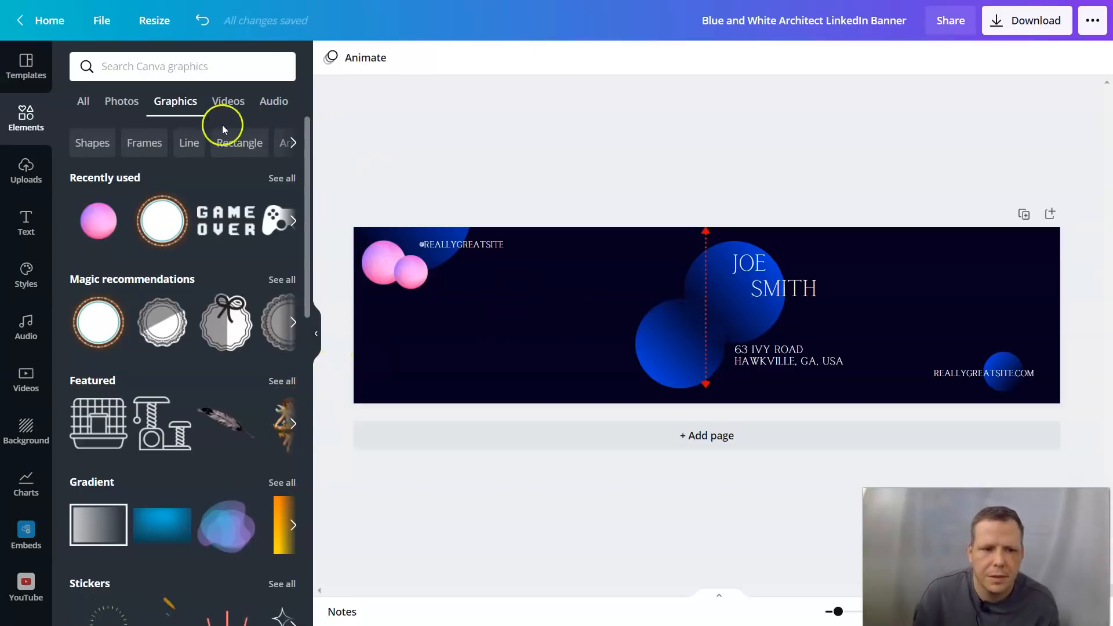
left_click(25, 217)
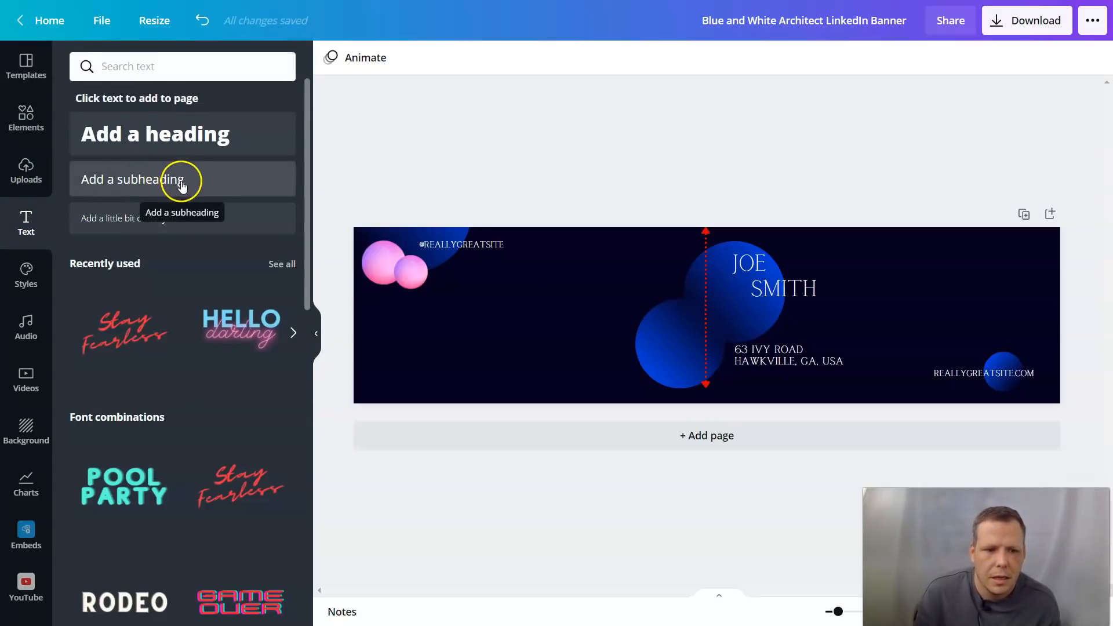
Step: Add a subheading, move it left of the divider line and enlarge its box
left_click(180, 179)
double_click(717, 315)
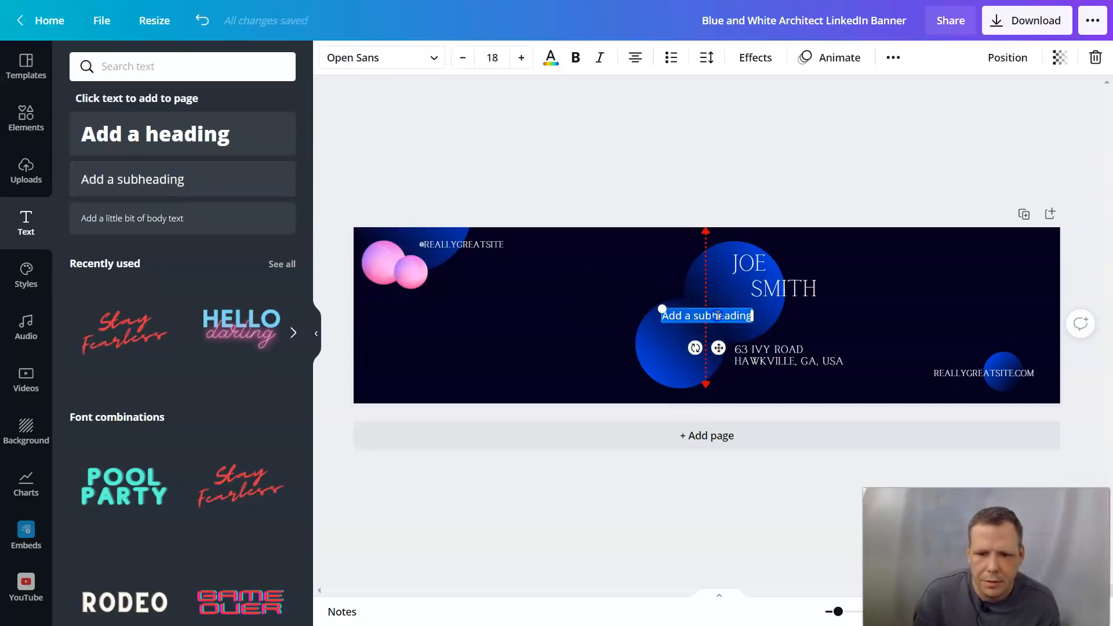
left_click(681, 320)
left_click_drag(713, 340, 606, 342)
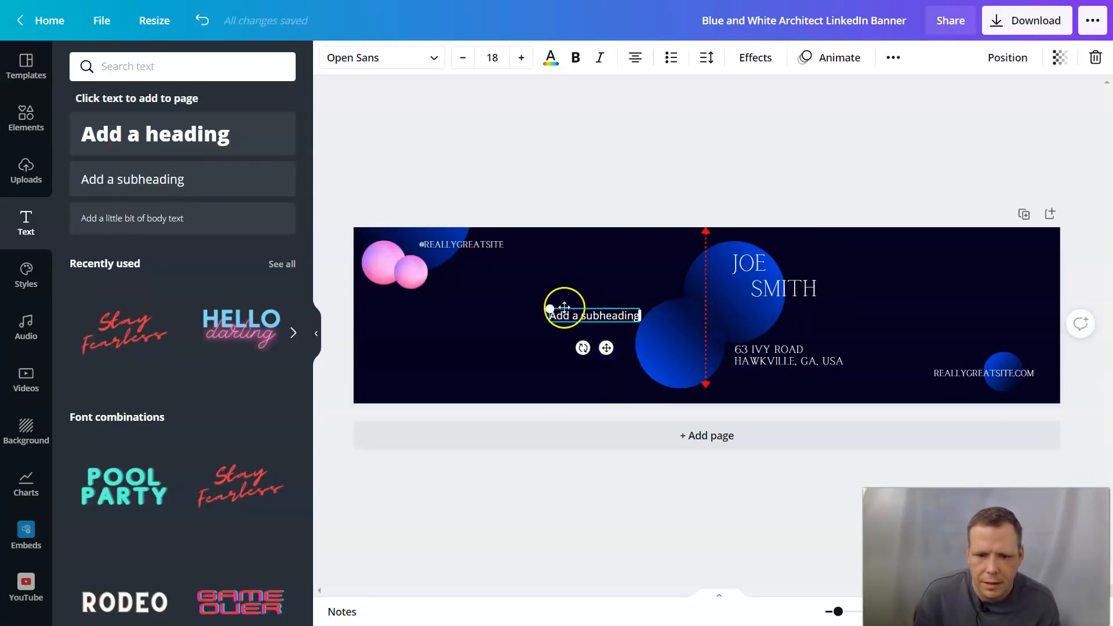
left_click_drag(550, 309, 548, 281)
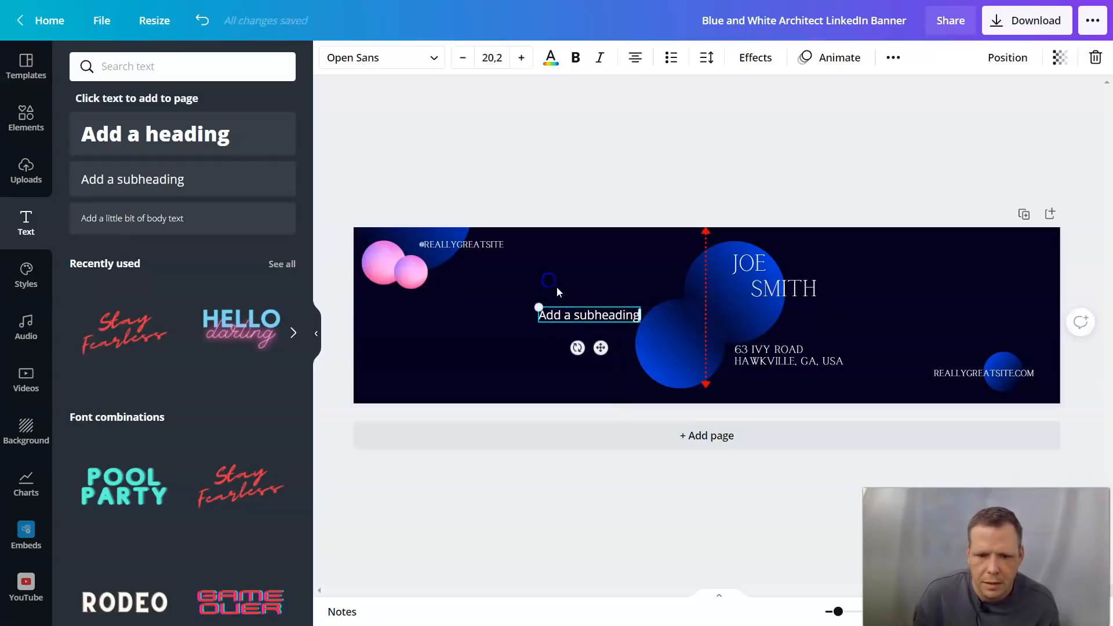
left_click(596, 328)
left_click(592, 316)
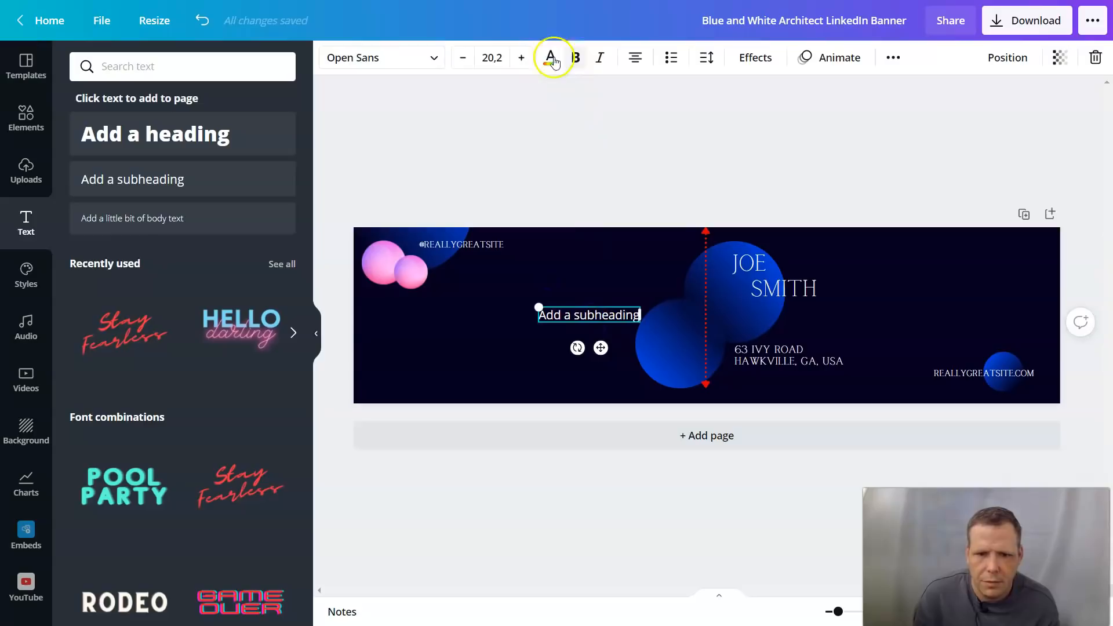
Step: Set the subheading font size to 60, then shrink it down to 49
left_click(495, 58)
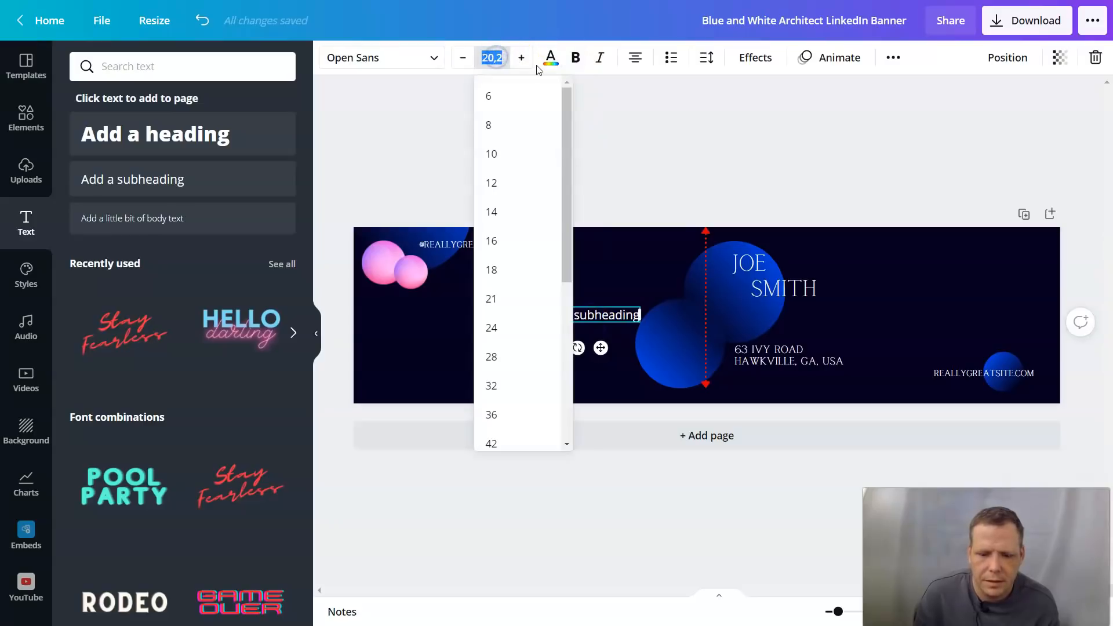
key("BackSpace")
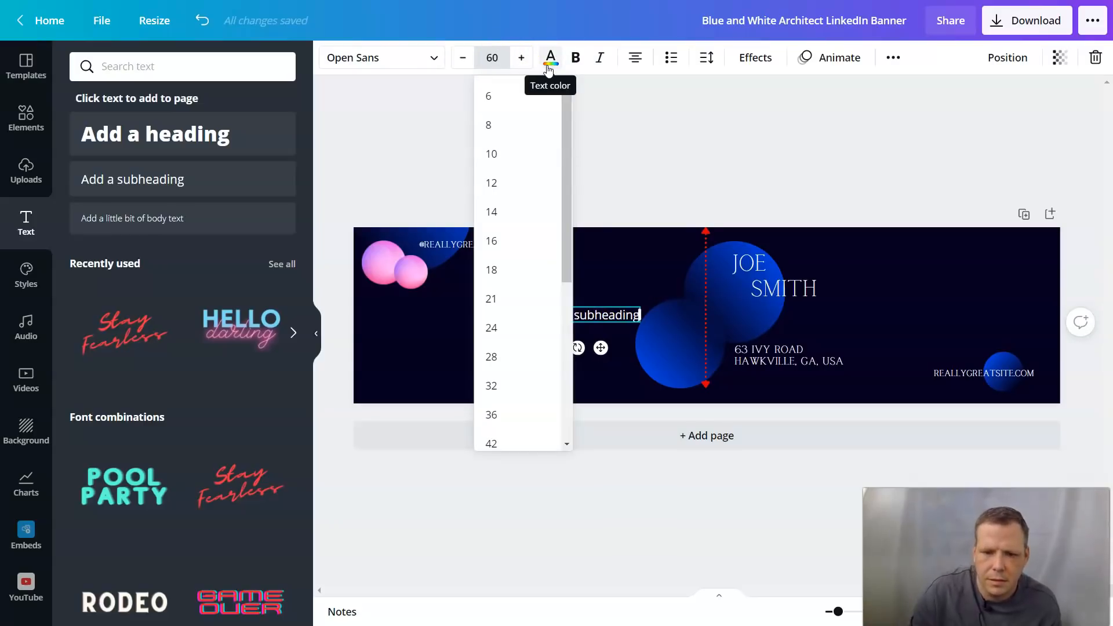
type("60")
left_click(623, 240)
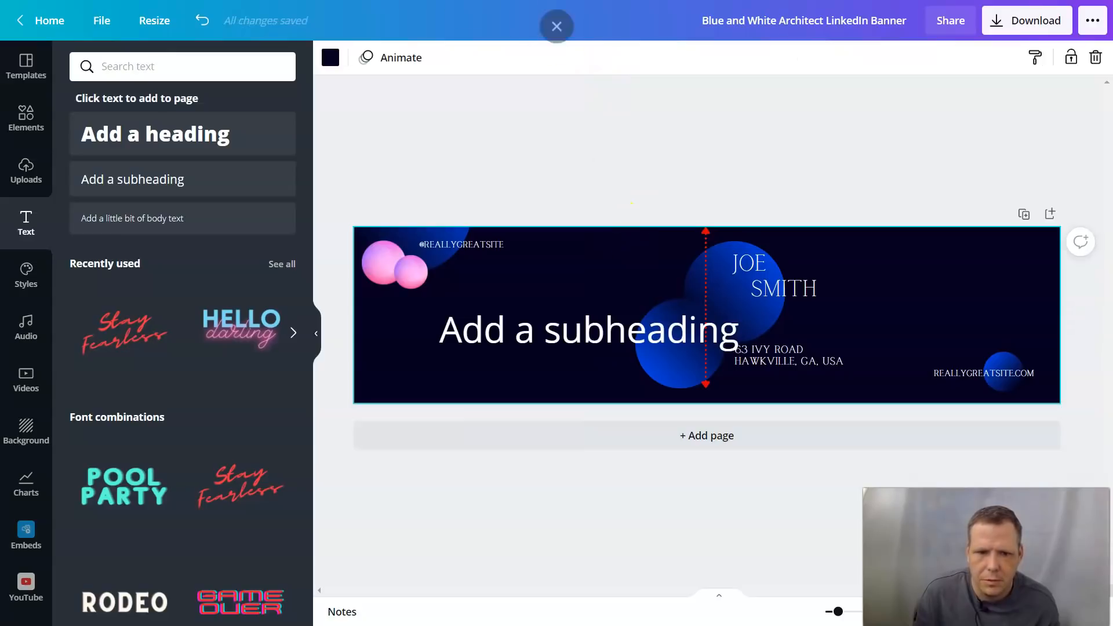
left_click(636, 332)
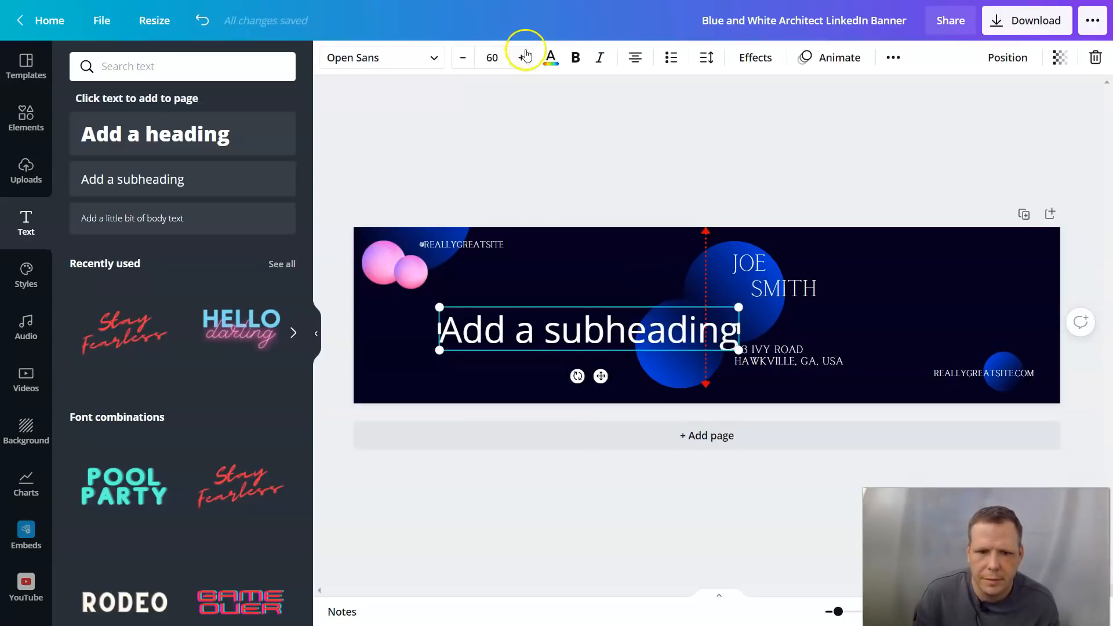
left_click(462, 61)
left_click(462, 60)
left_click(462, 61)
left_click(462, 61)
left_click(462, 61)
left_click(462, 61)
double_click(462, 61)
double_click(462, 61)
left_click(463, 62)
Step: Start typing 'We' in the subheading, then clear all its text
double_click(510, 329)
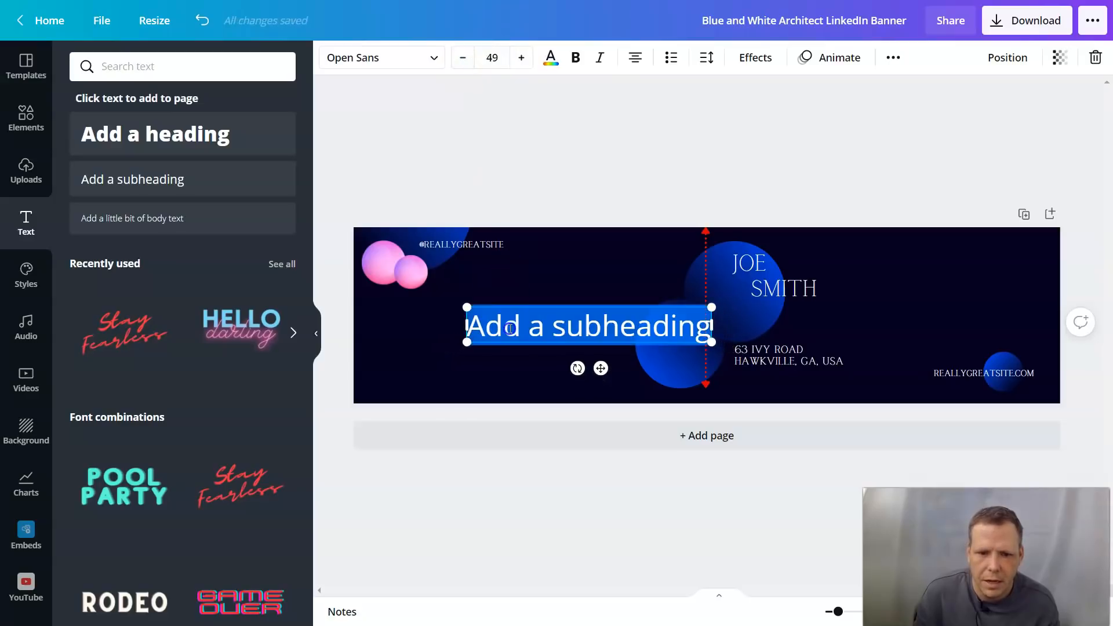
left_click(509, 329)
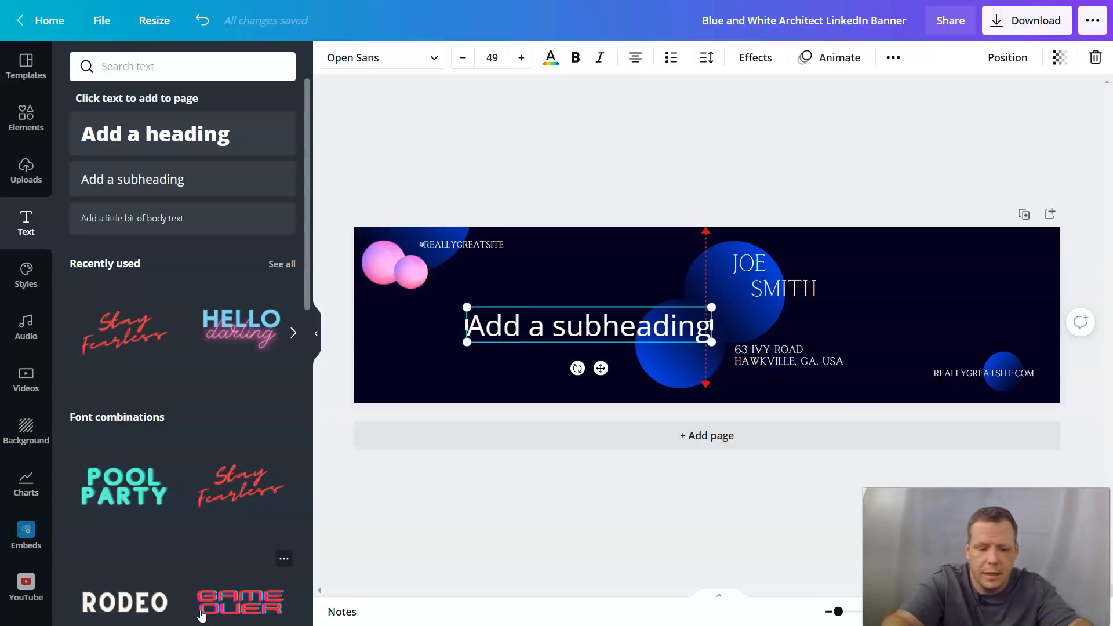
type("We")
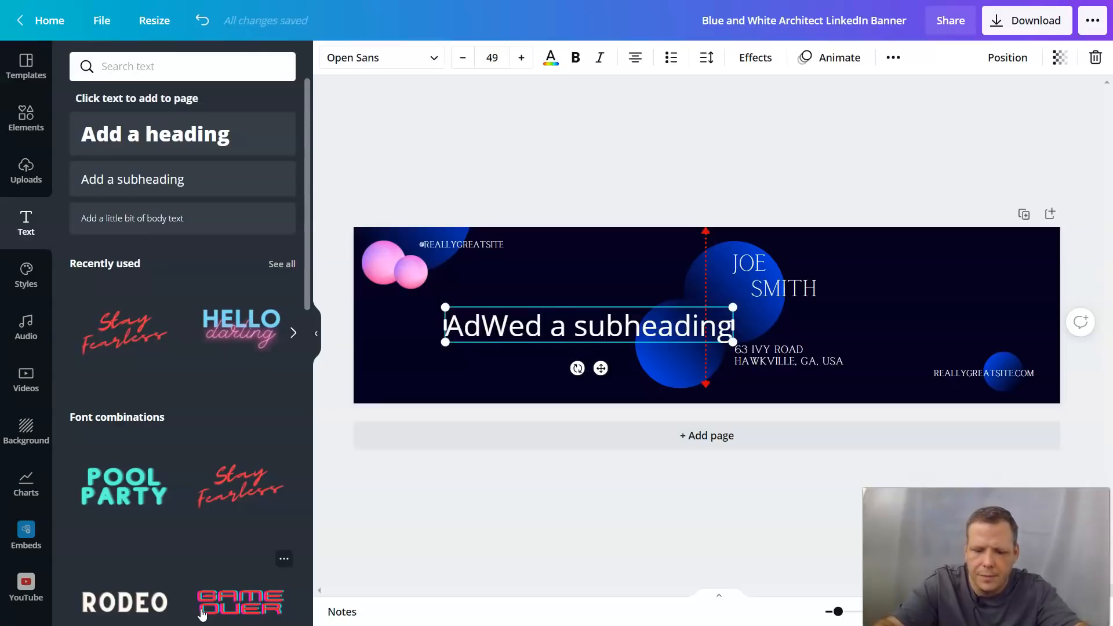
key("BackSpace")
key("BackSpace")
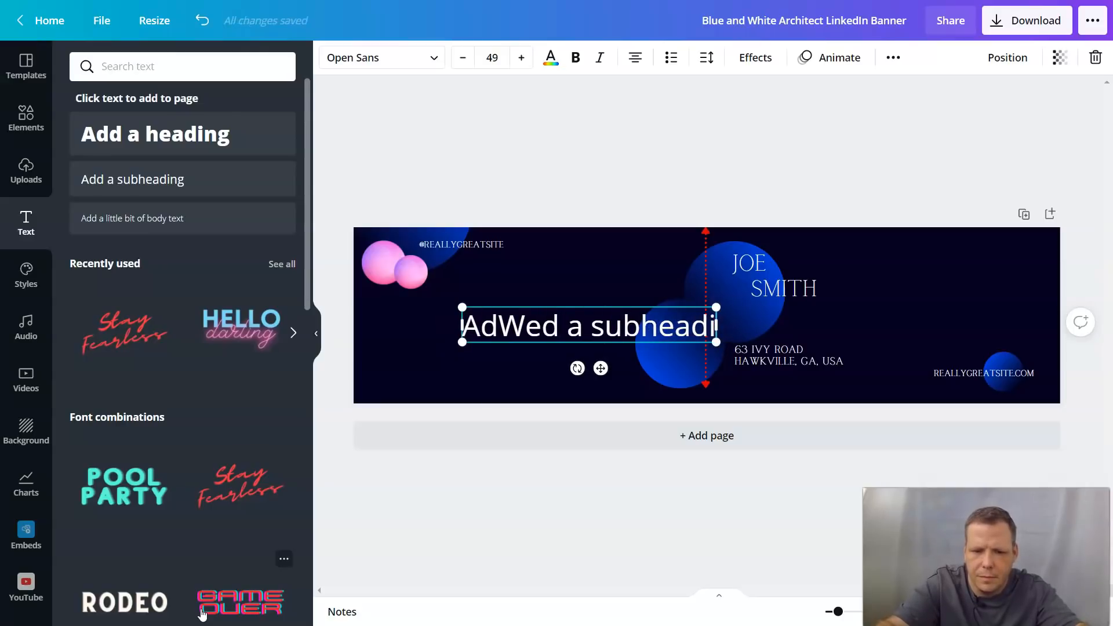
key("ctrl+a")
key("BackSpace")
Step: Add and delete the Game Over font combination, then add a fresh default subheading
left_click(202, 615)
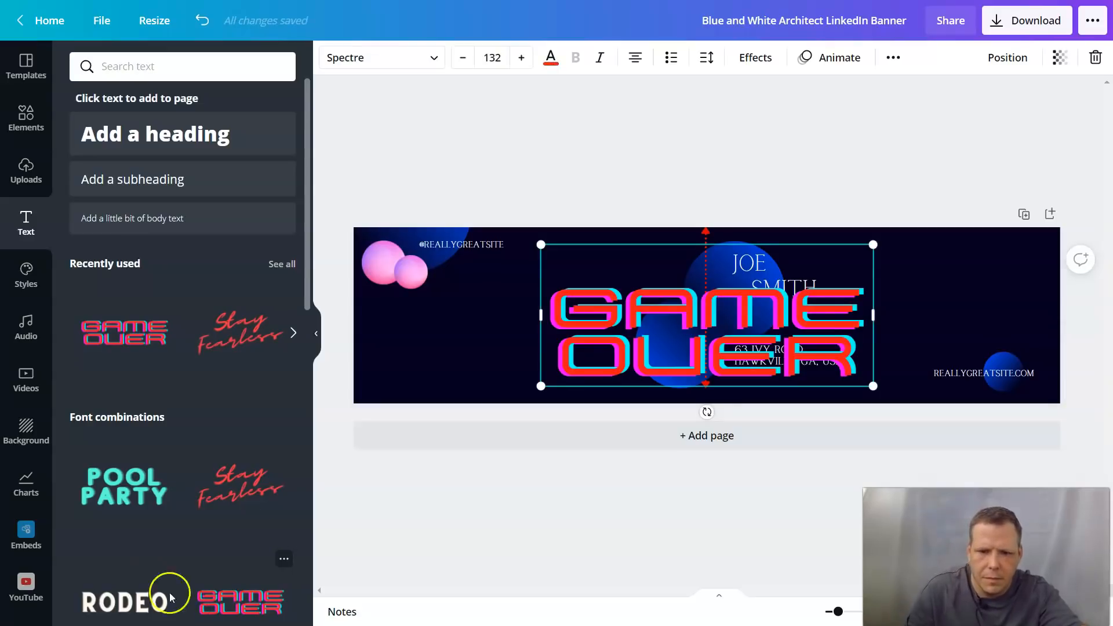
right_click(637, 347)
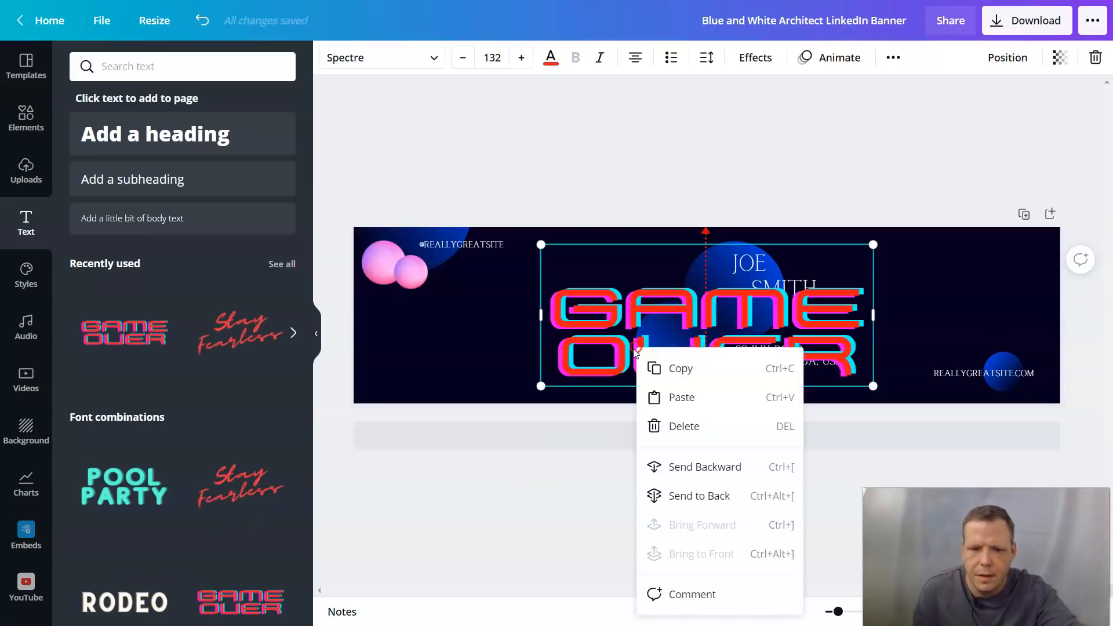
left_click(679, 429)
left_click(161, 190)
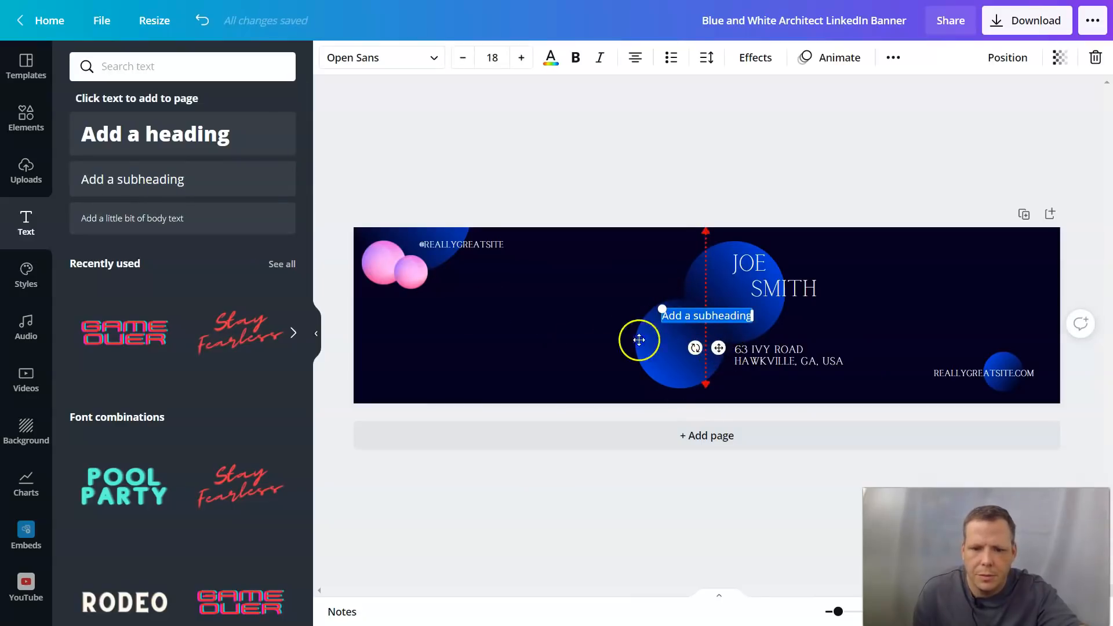
Step: Move the subheading left and retype it as 'Web Design', enlarging it to size 38
left_click_drag(639, 339, 604, 322)
key("BackSpace")
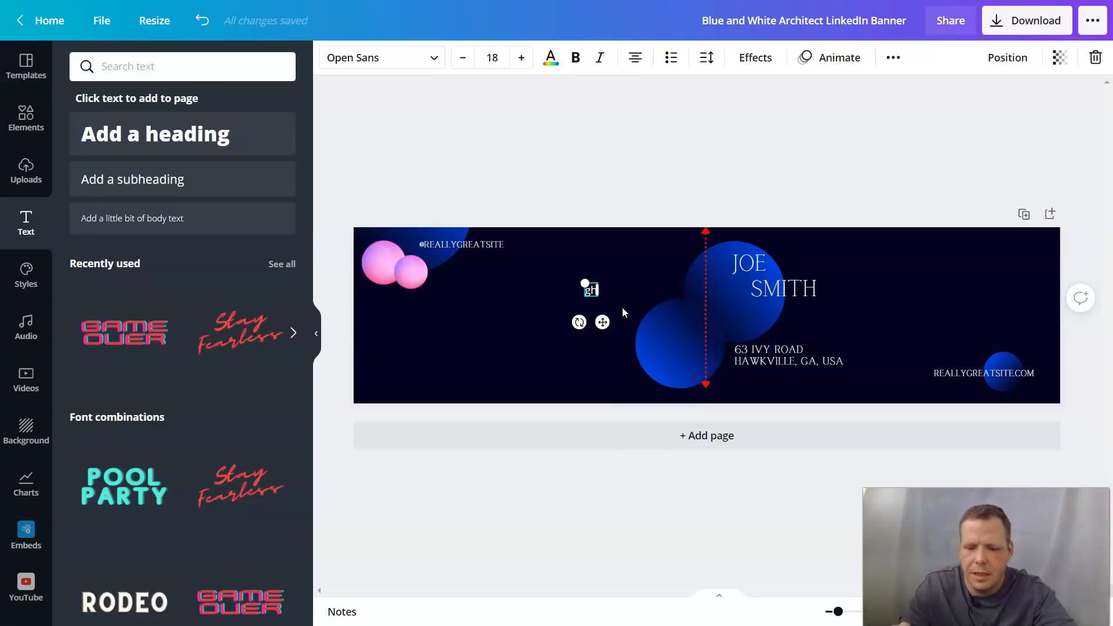
type("Web Des")
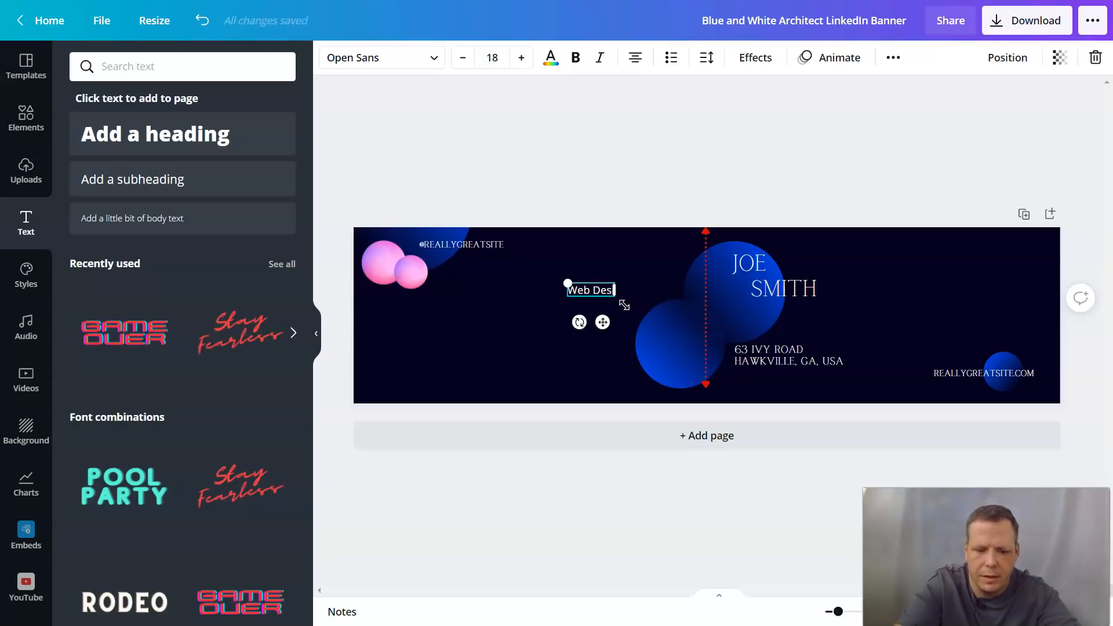
type("ign")
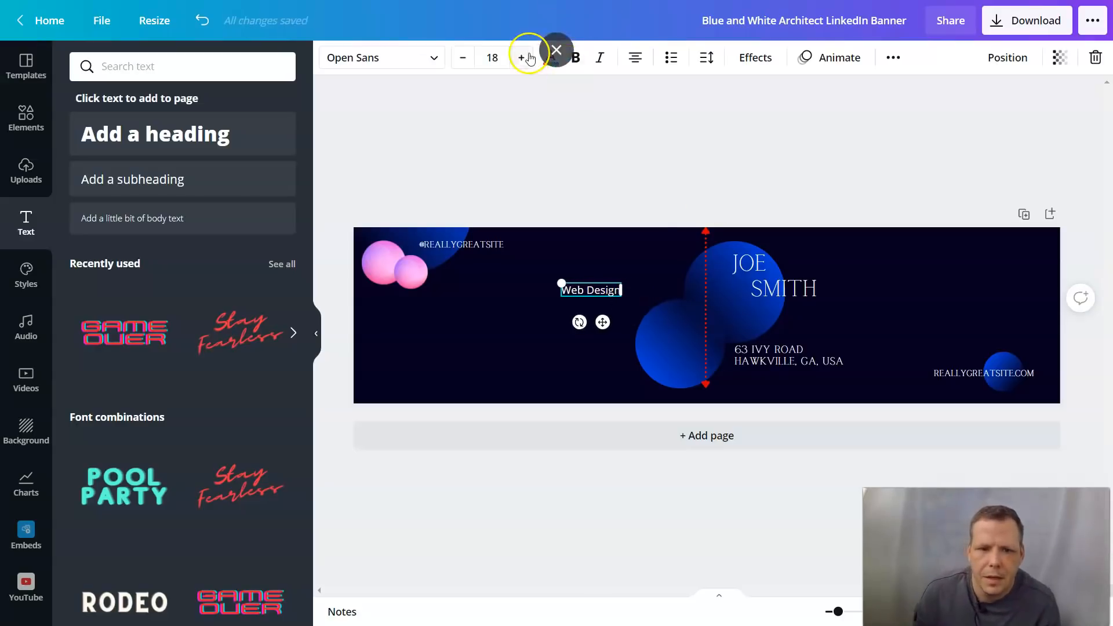
left_click(522, 62)
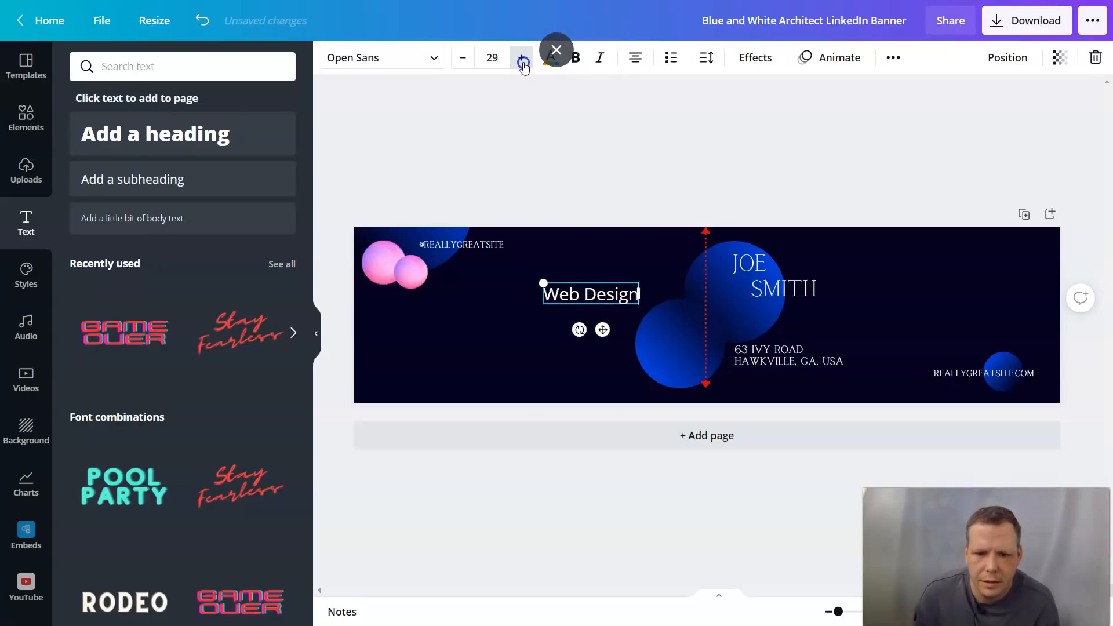
Step: Set WEB DESIGN in the Calgary font and nudge it slightly right and down
left_click(436, 62)
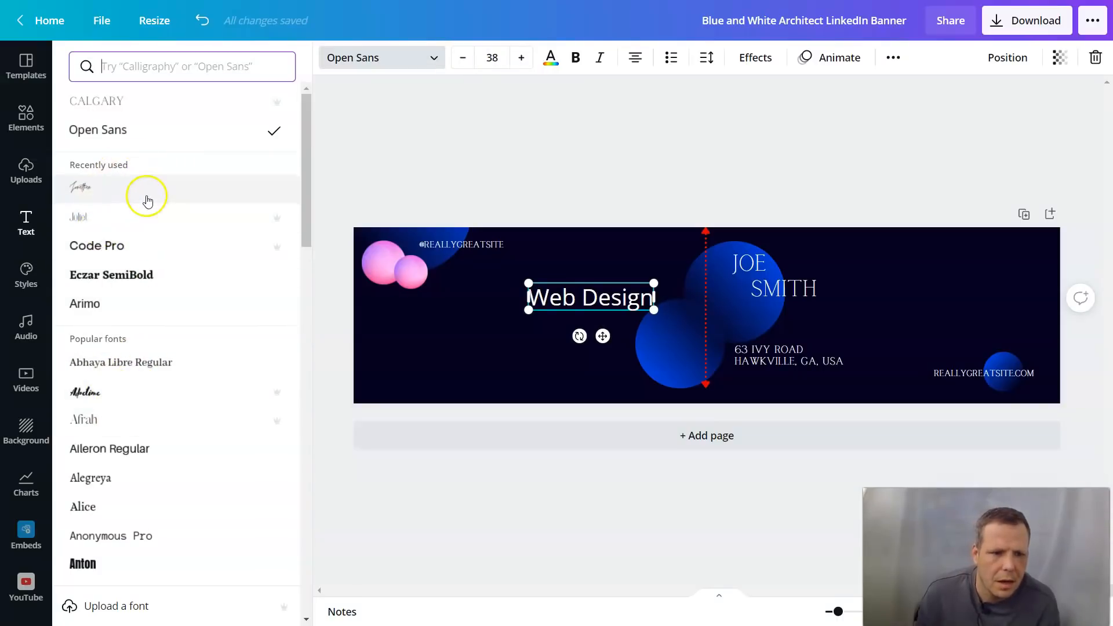
scroll(159, 303, "down", 5)
scroll(157, 348, "down", 3)
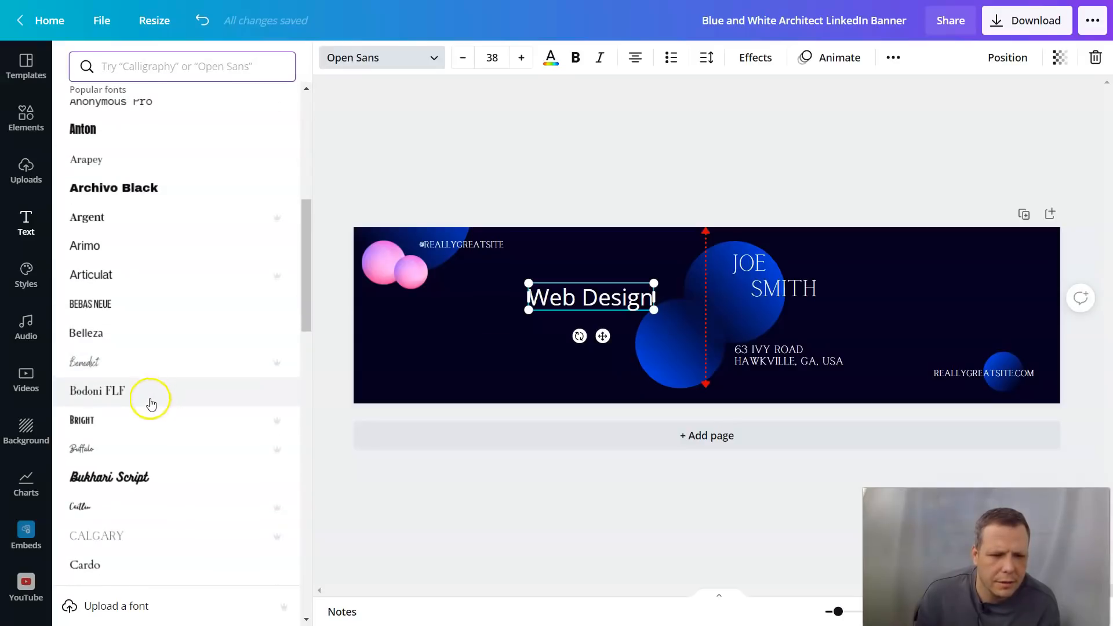
scroll(136, 350, "down", 4)
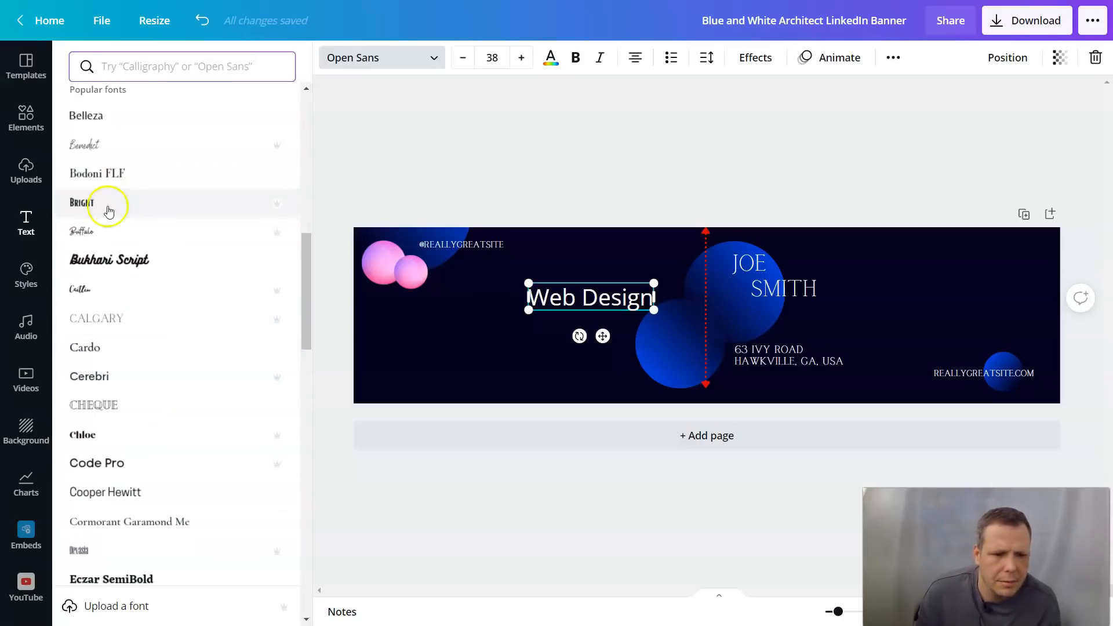
left_click(106, 320)
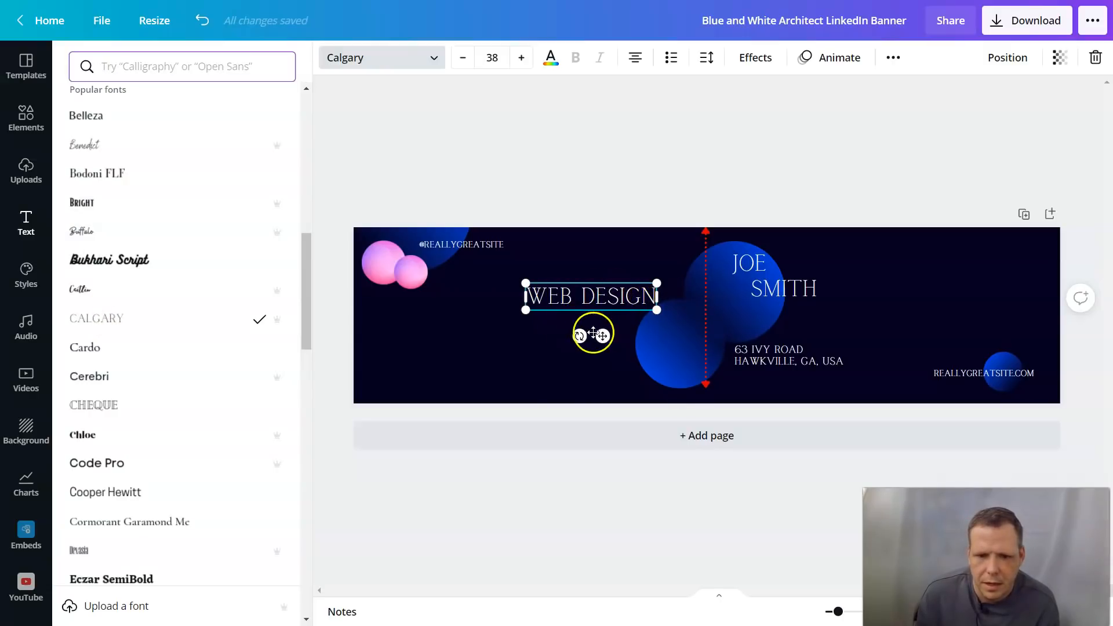
left_click_drag(601, 333, 611, 350)
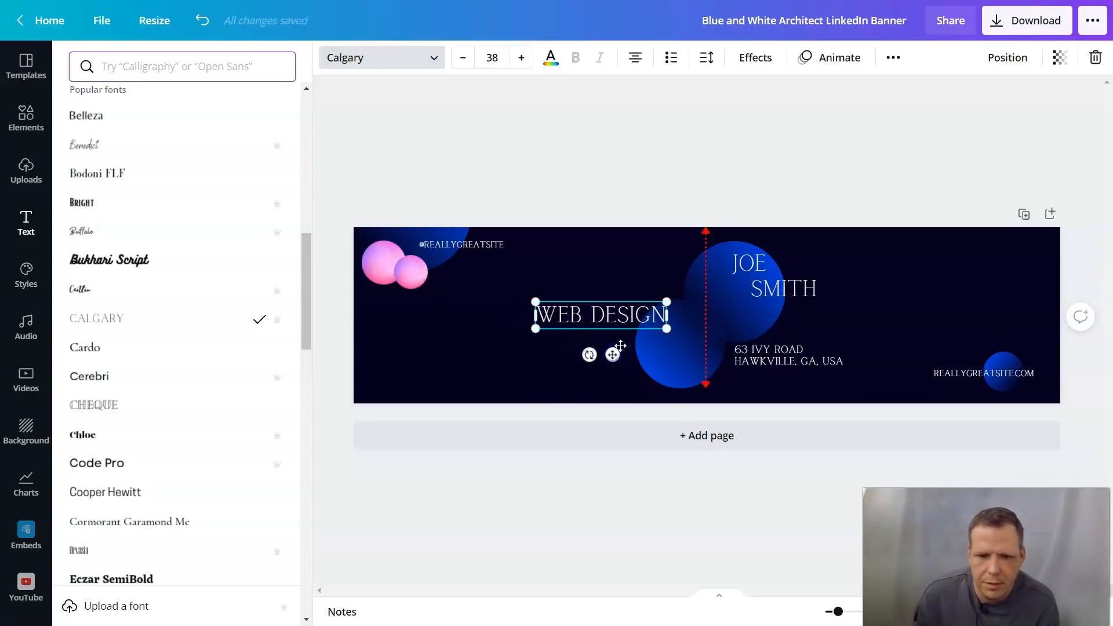
left_click(615, 272)
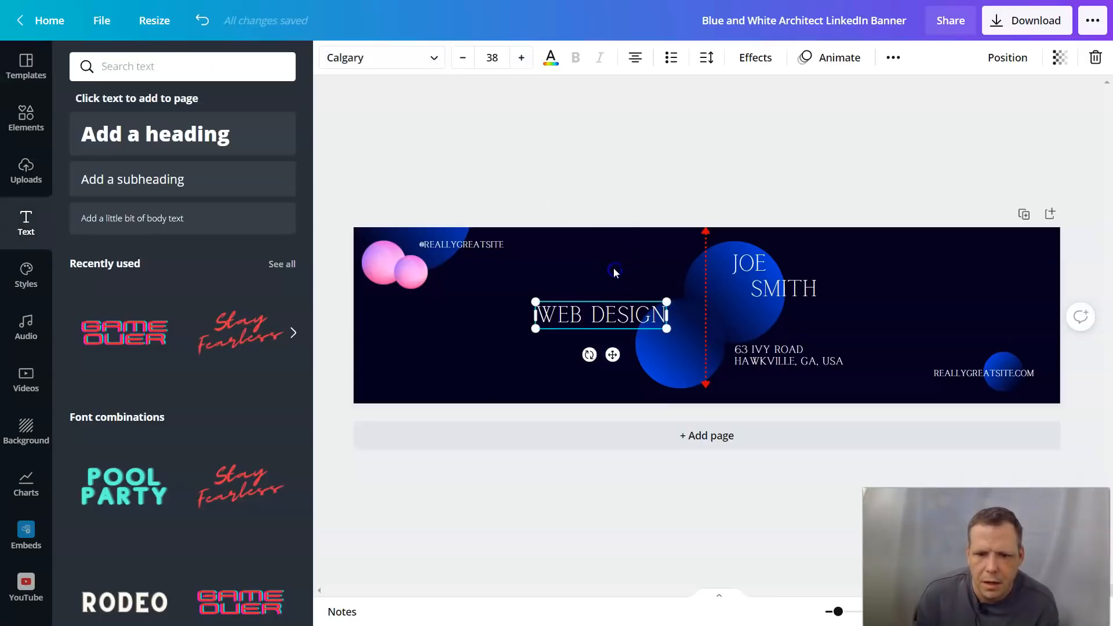
left_click(502, 249)
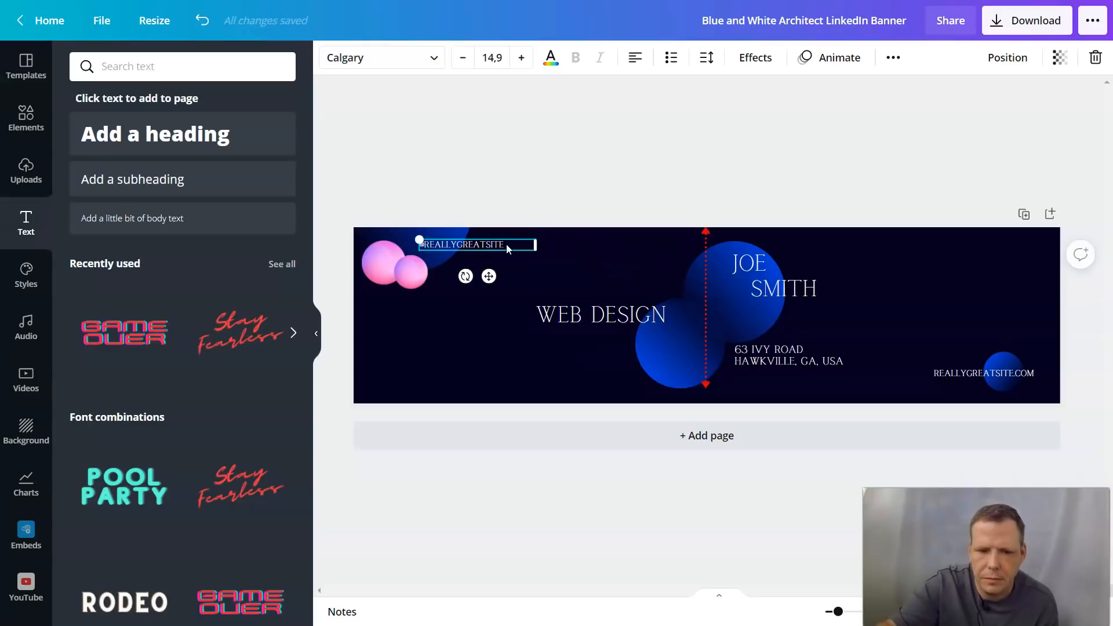
key("Delete")
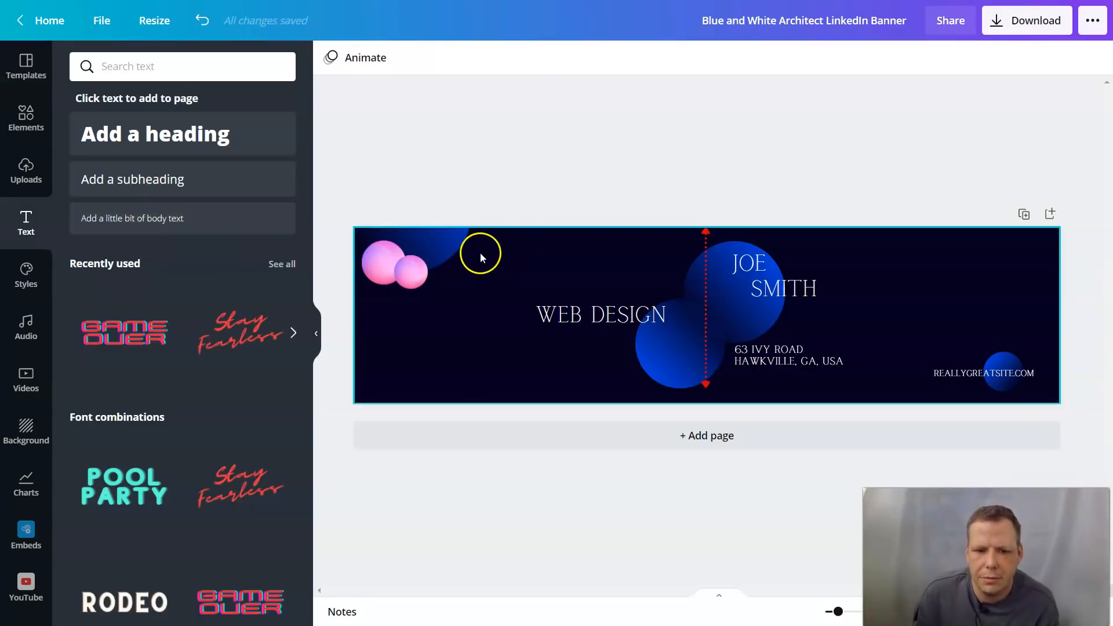
left_click(214, 228)
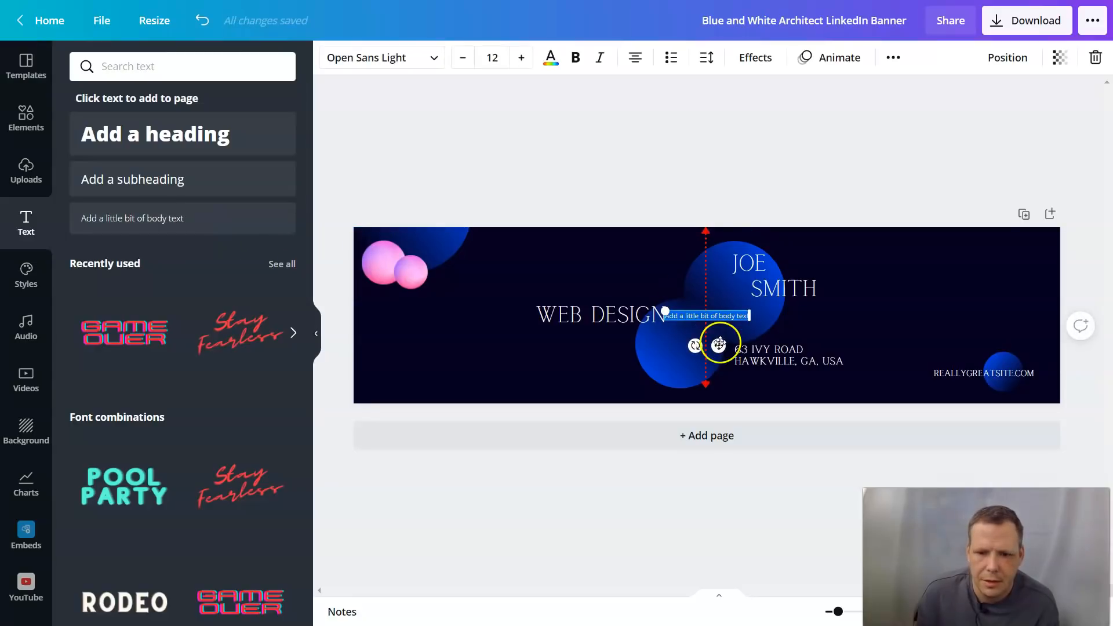
left_click_drag(719, 345, 492, 280)
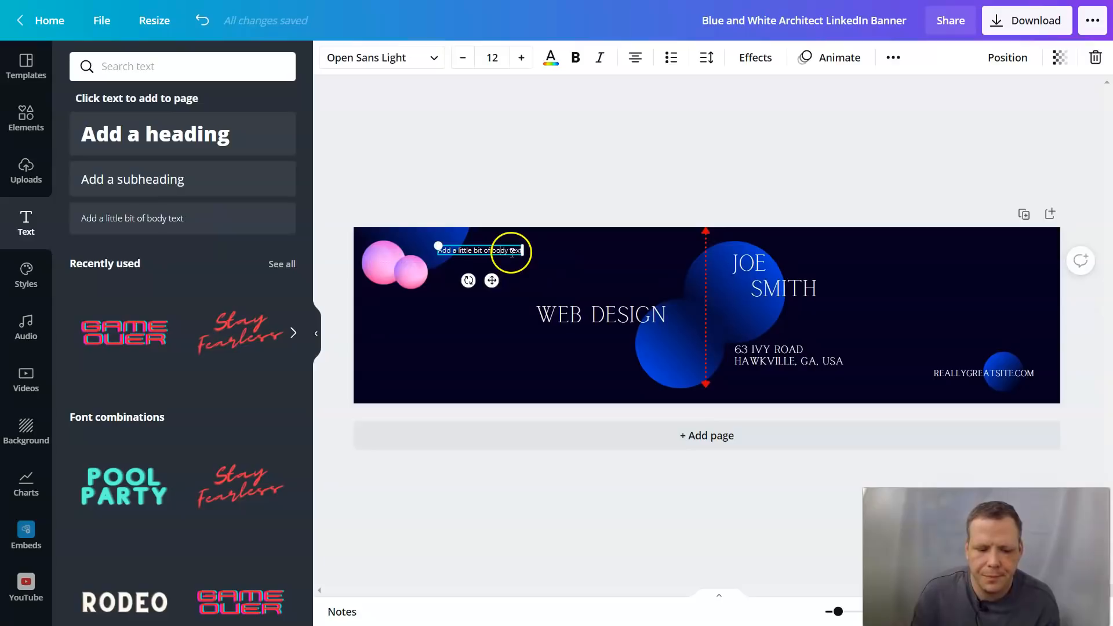
type("Spa")
key("BackSpace")
key("BackSpace")
key("BackSpace")
key("BackSpace")
key("BackSpace")
key("BackSpace")
key("BackSpace")
key("BackSpace")
key("BackSpace")
key("BackSpace")
key("BackSpace")
key("BackSpace")
key("BackSpace")
key("BackSpace")
key("BackSpace")
key("BackSpace")
key("BackSpace")
key("BackSpace")
key("BackSpace")
key("BackSpace")
key("BackSpace")
key("BackSpace")
key("BackSpace")
key("BackSpace")
key("BackSpace")
key("BackSpace")
key("BackSpace")
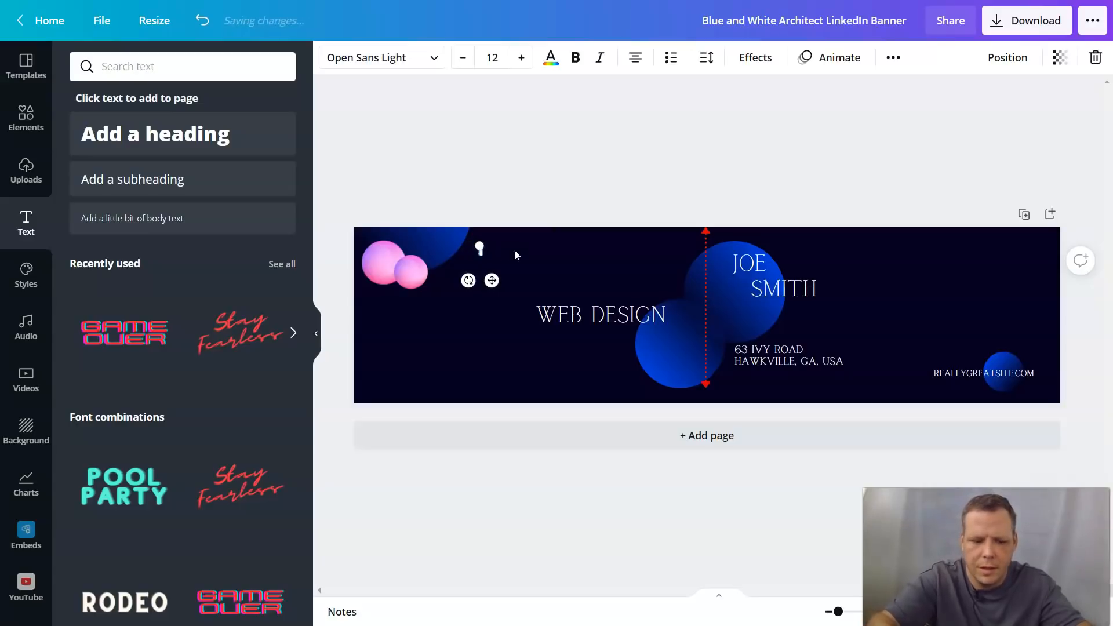
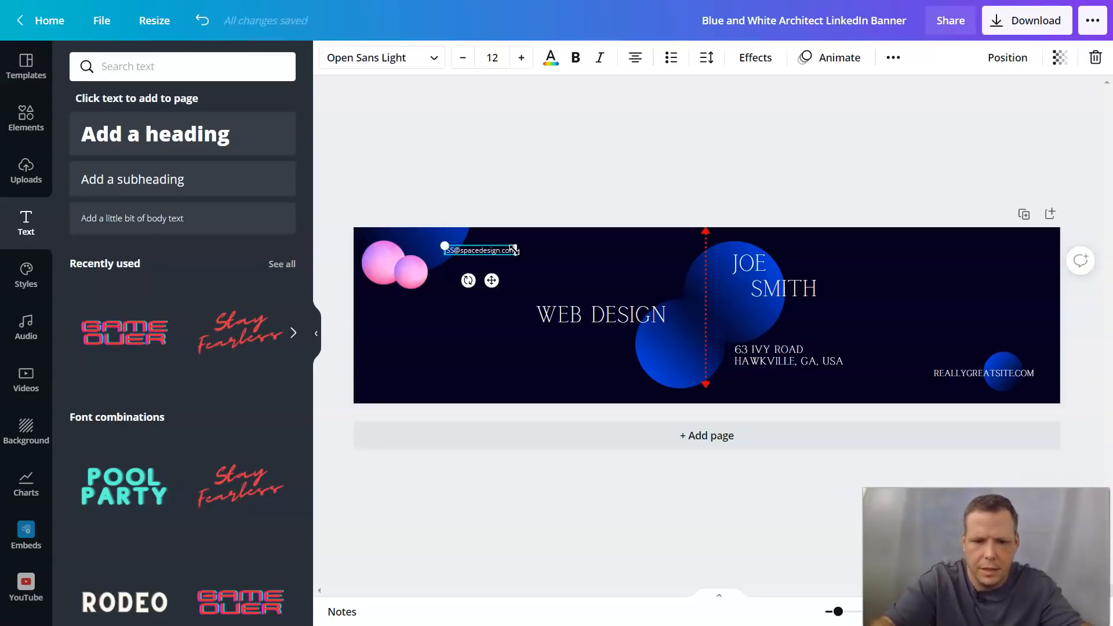
Step: Make the e-mail text size 16 in Calgary and move it slightly lower
left_click(520, 58)
left_click(520, 58)
left_click(520, 58)
left_click(522, 58)
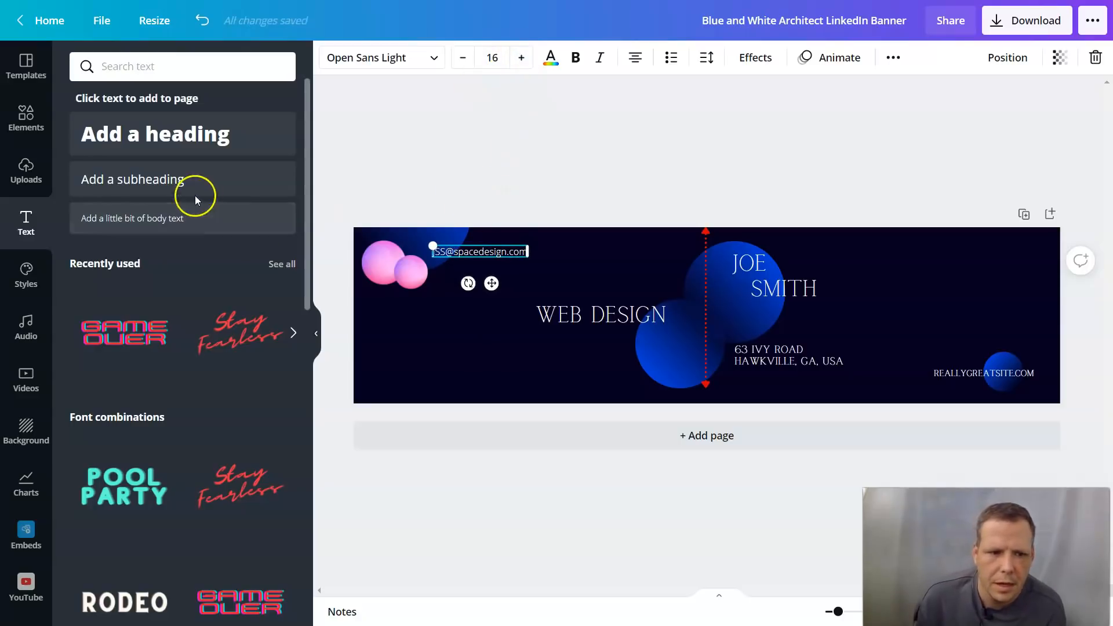
left_click(437, 58)
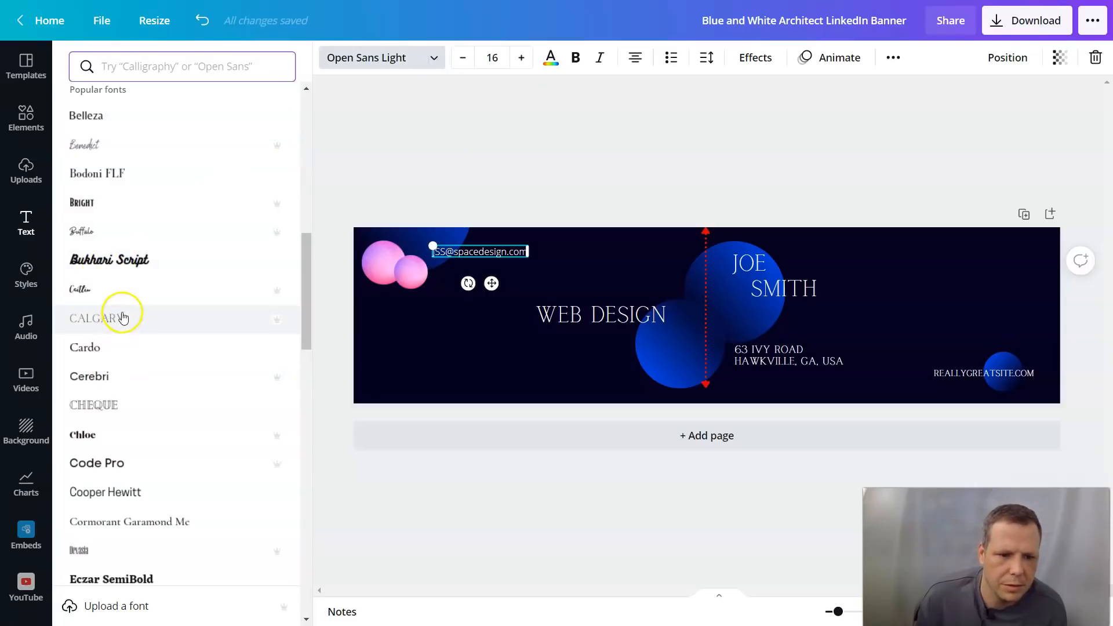
left_click(119, 318)
left_click(555, 65)
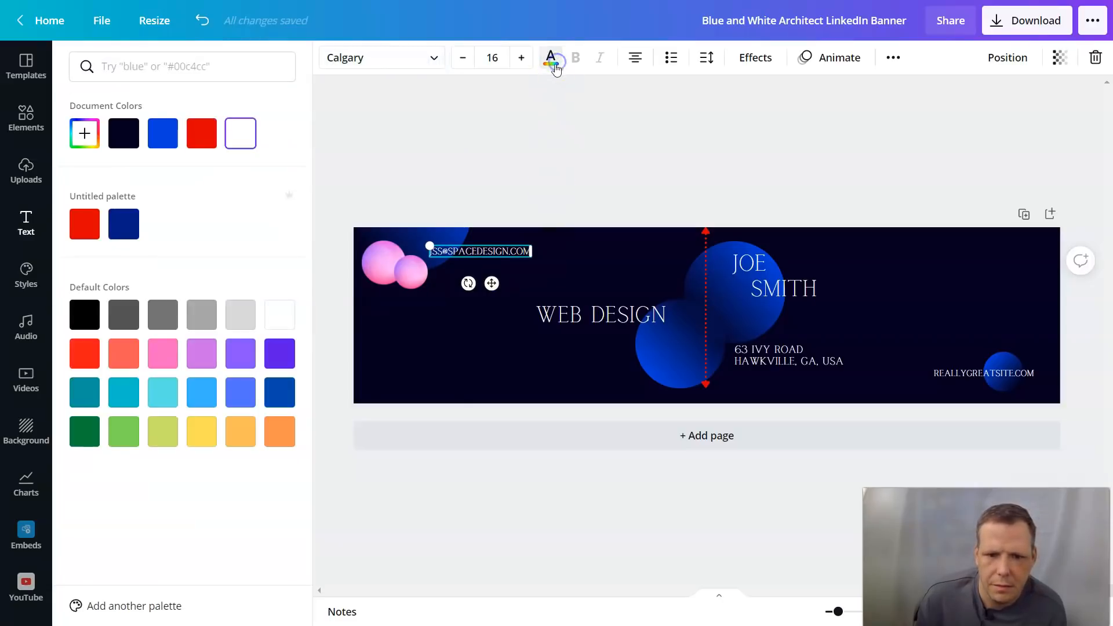
left_click(610, 93)
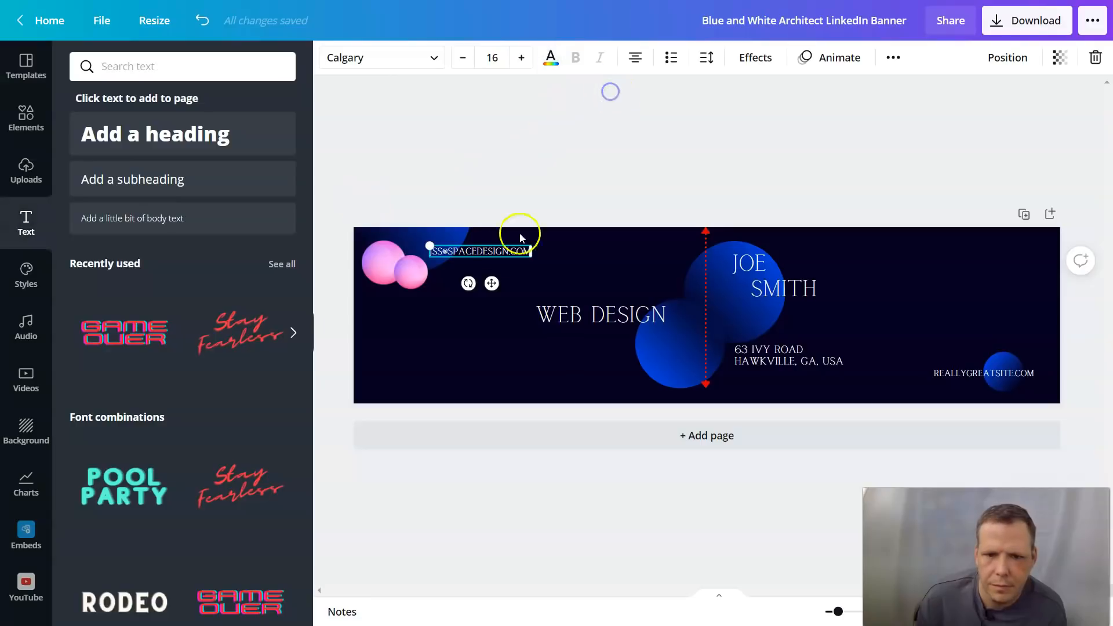
left_click(651, 199)
left_click(498, 261)
left_click_drag(498, 261, 503, 276)
Step: Delete the sample address beside the blue spheres, enter a new address, and stretch its box to two lines
left_click(618, 279)
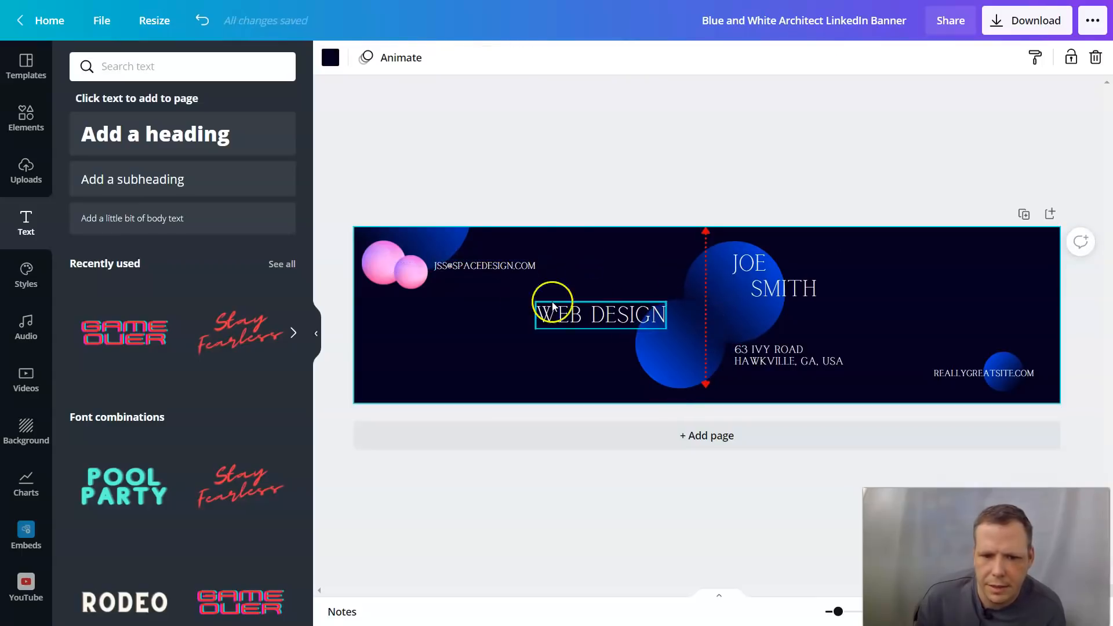
left_click(497, 270)
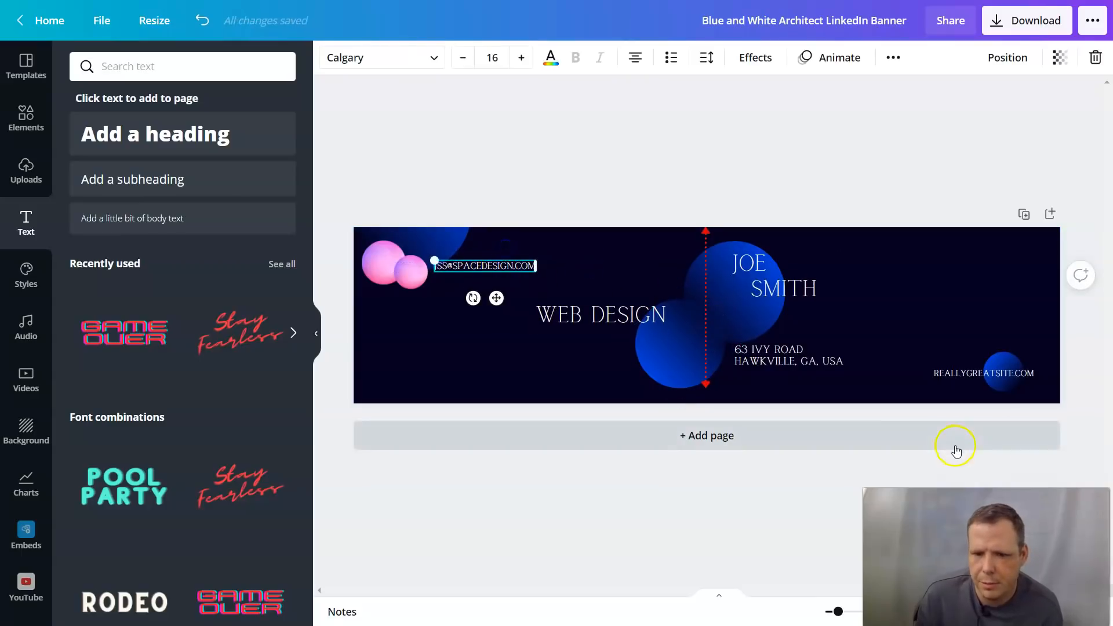
left_click(817, 360)
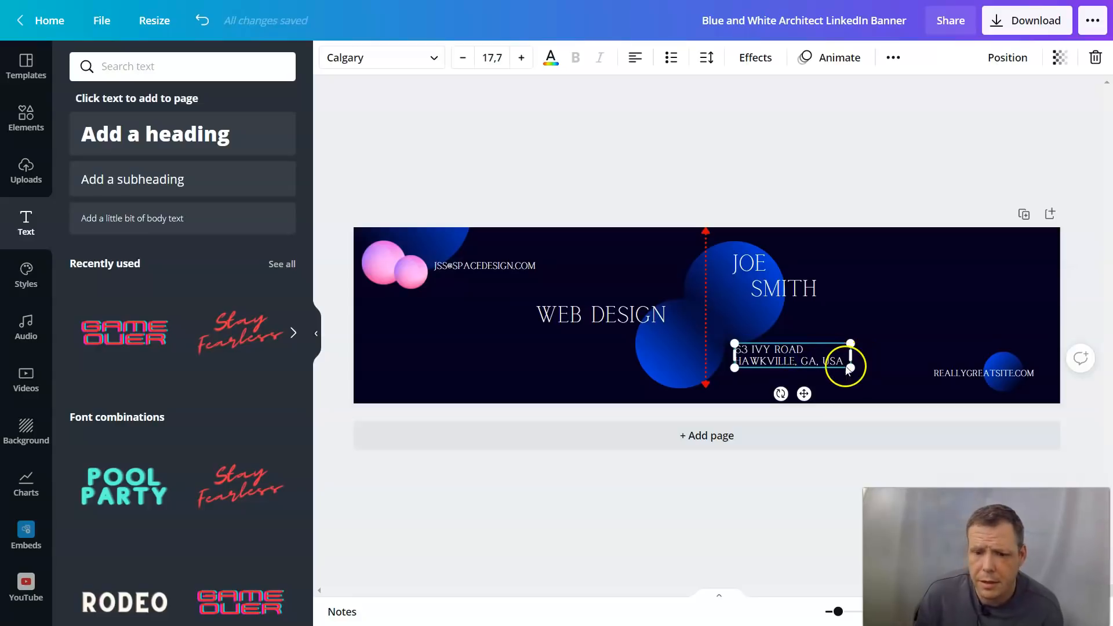
double_click(846, 367)
left_click(846, 366)
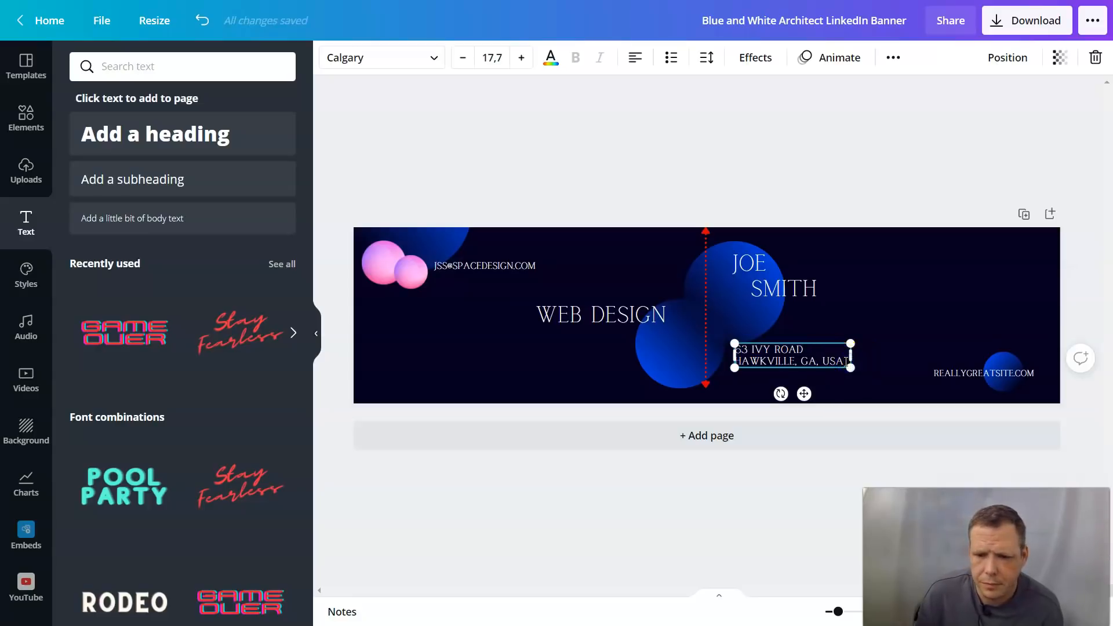
left_click_drag(846, 363, 720, 349)
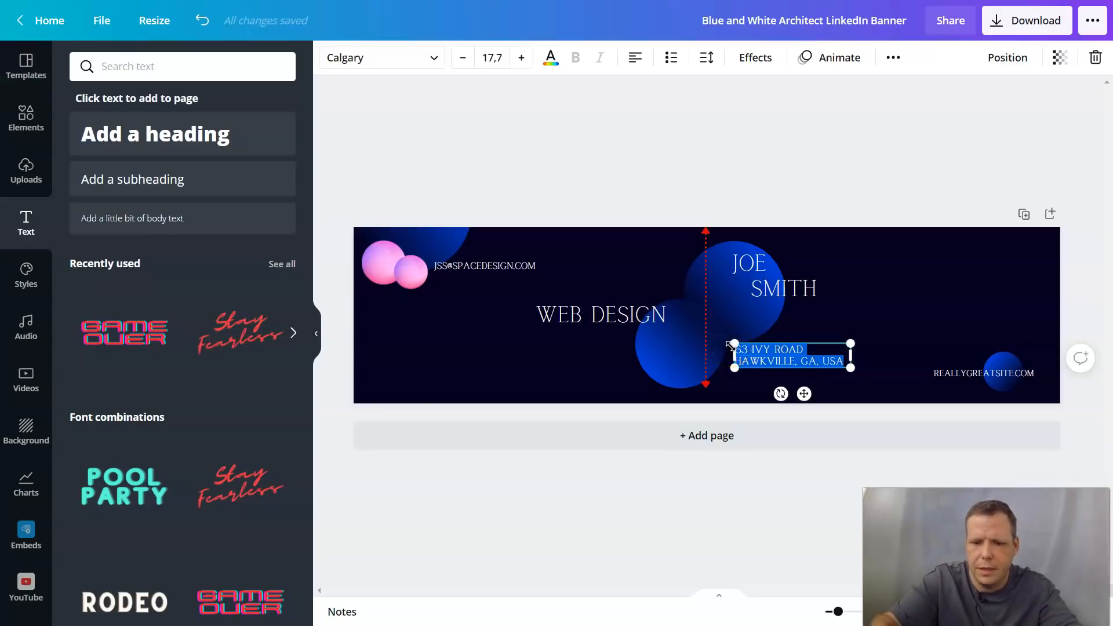
key("BackSpace")
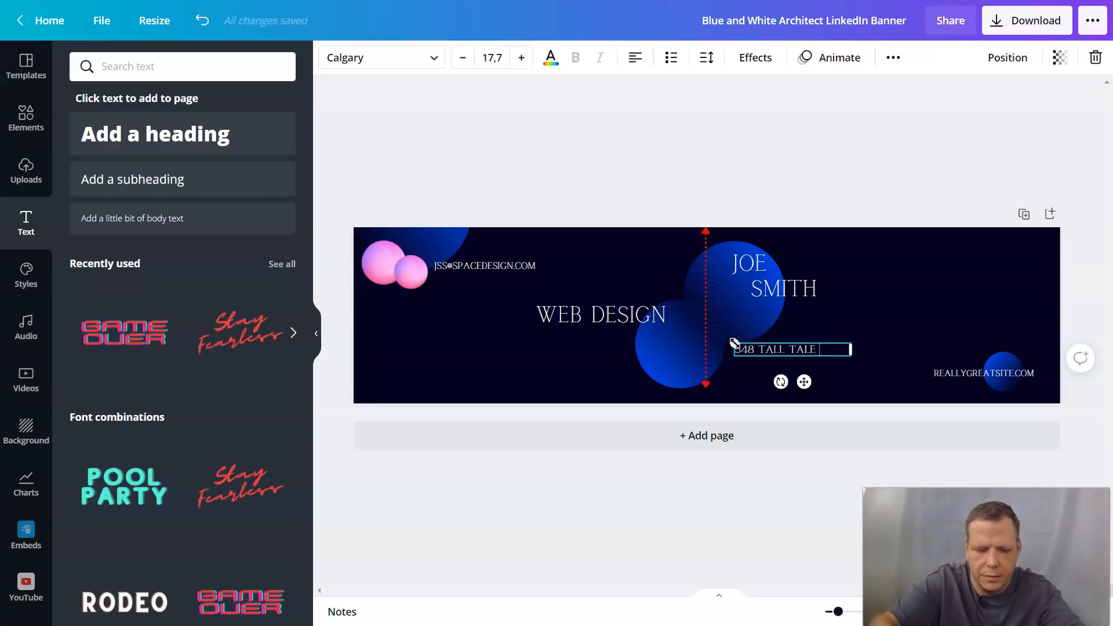
left_click_drag(731, 372, 732, 376)
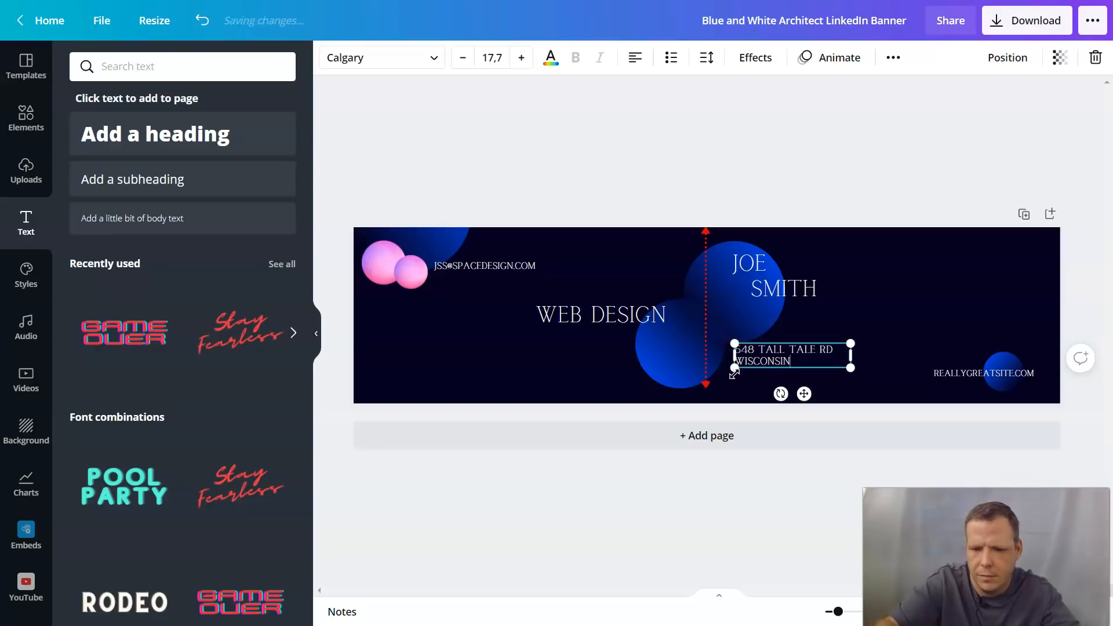
left_click(853, 364)
left_click(860, 365)
left_click(973, 374)
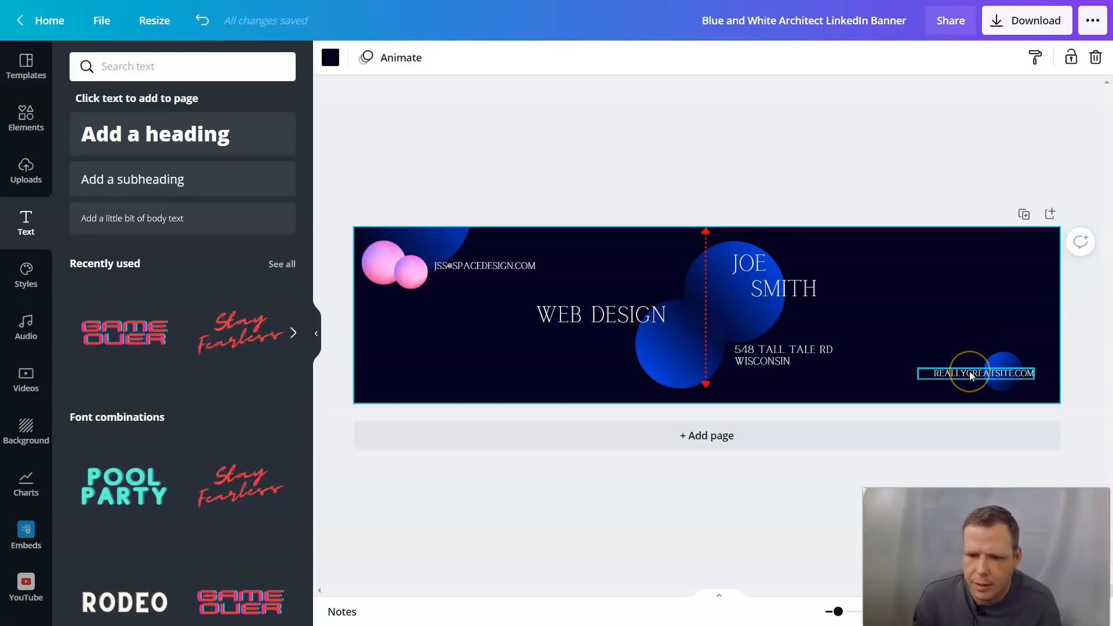
Step: Delete REALLYGREATSITE.COM, move the small pink sphere bottom-right, and bring the blue sphere forward
right_click(970, 374)
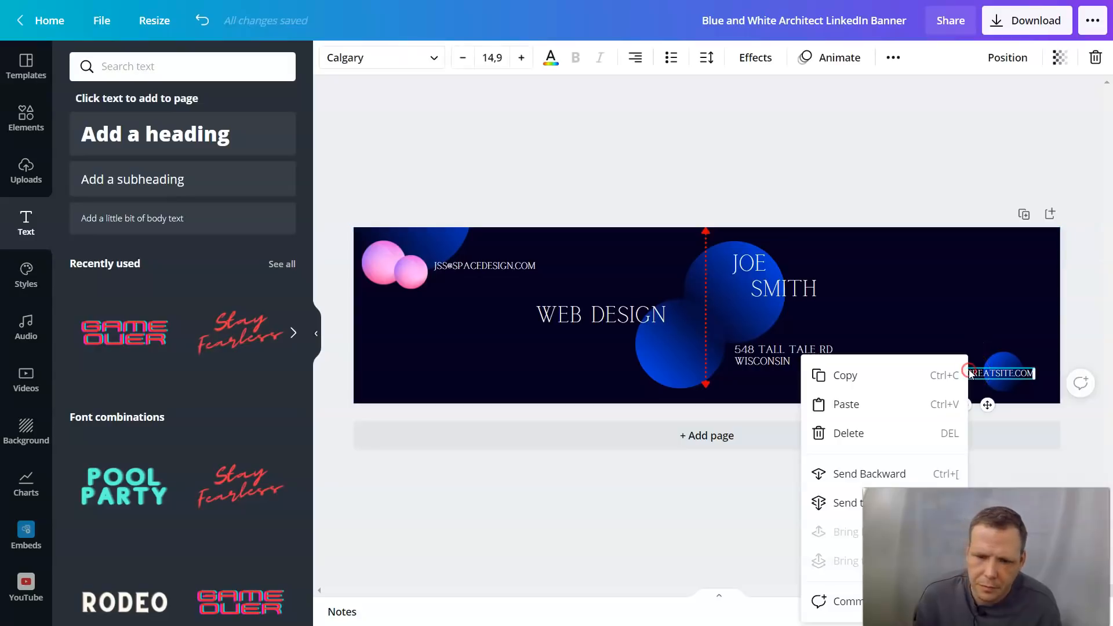
left_click(859, 432)
left_click_drag(413, 270, 1031, 366)
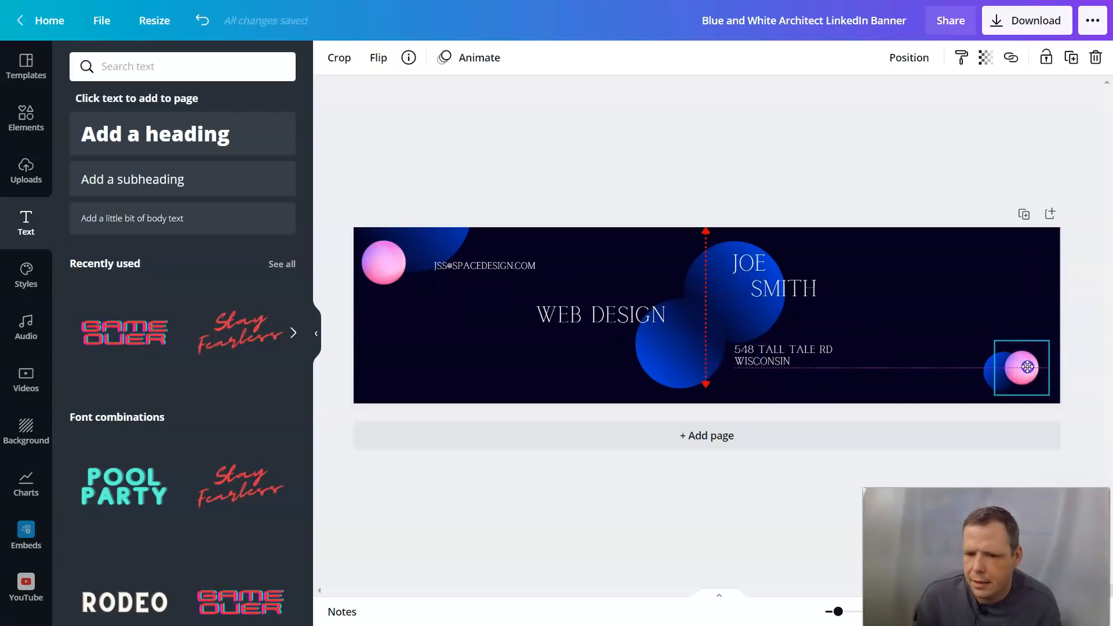
left_click(987, 370)
right_click(986, 369)
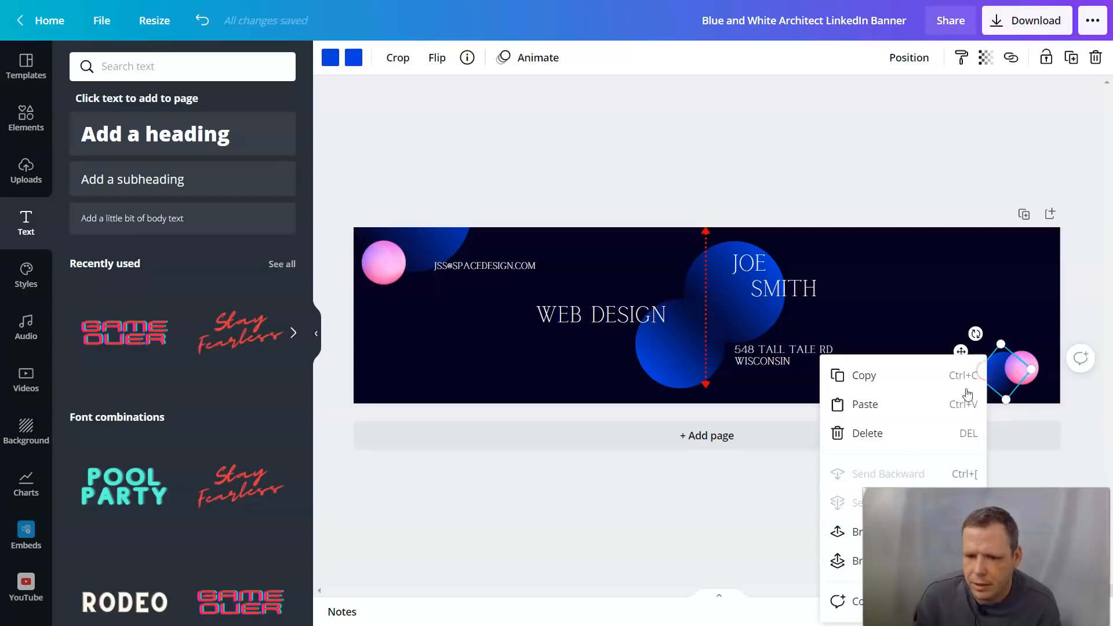
left_click(857, 536)
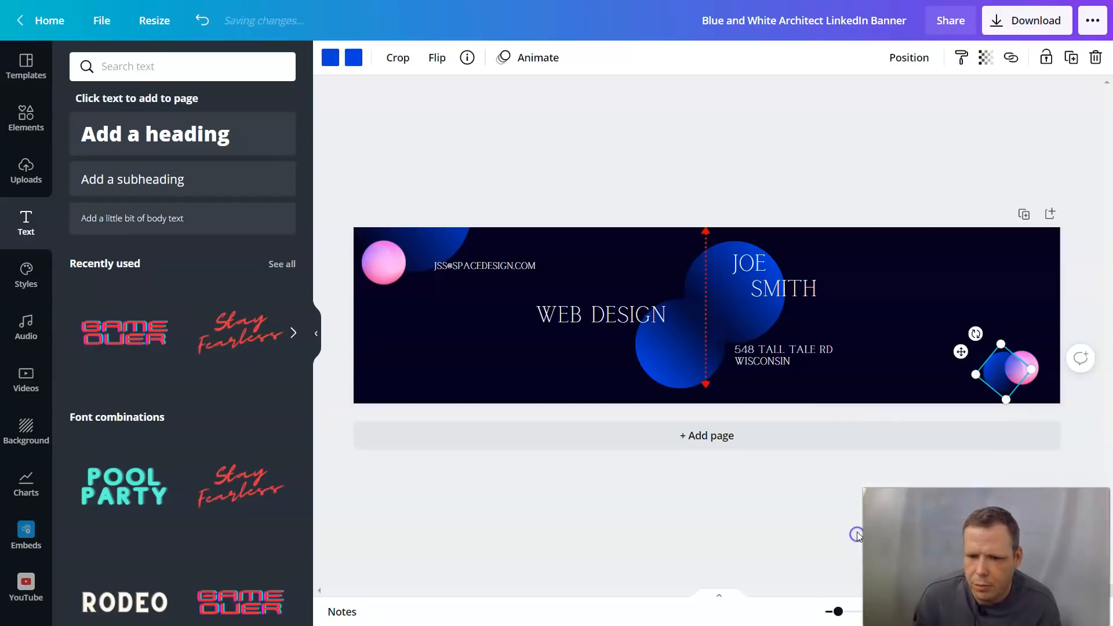
left_click(1018, 318)
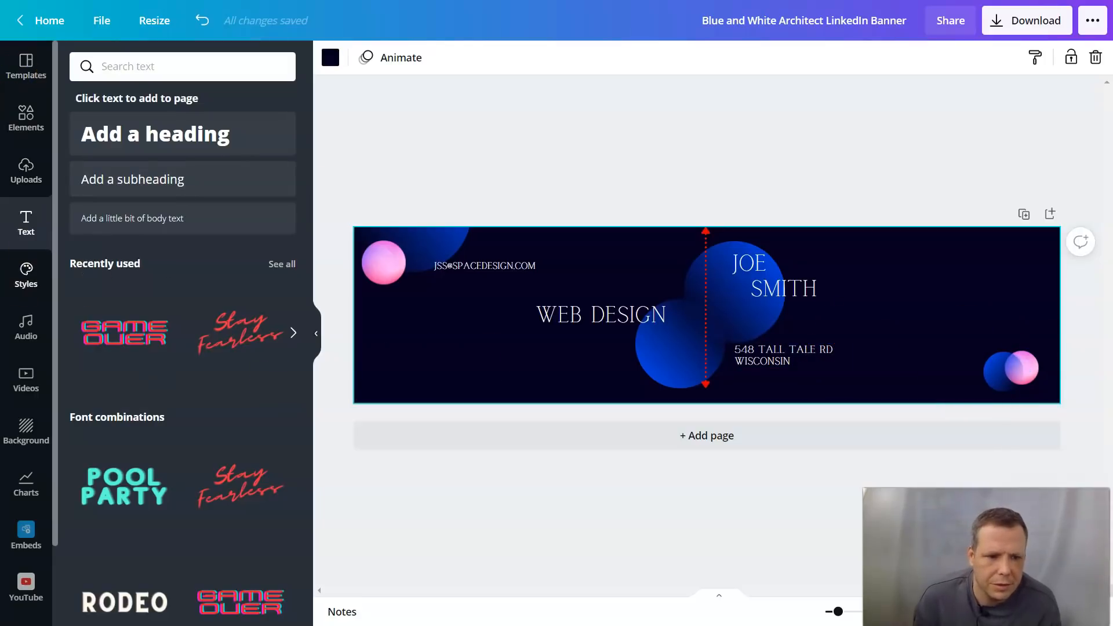
Step: Browse the Styles colour palettes and font pairings, then open the Brand Kit via Create your own style
left_click(43, 277)
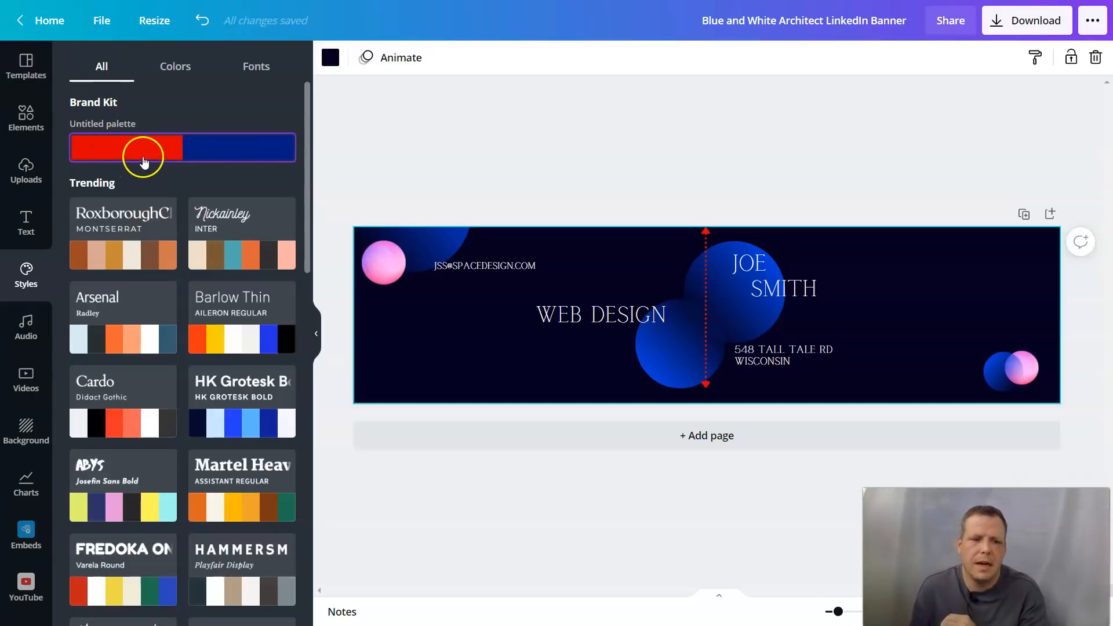
left_click(177, 66)
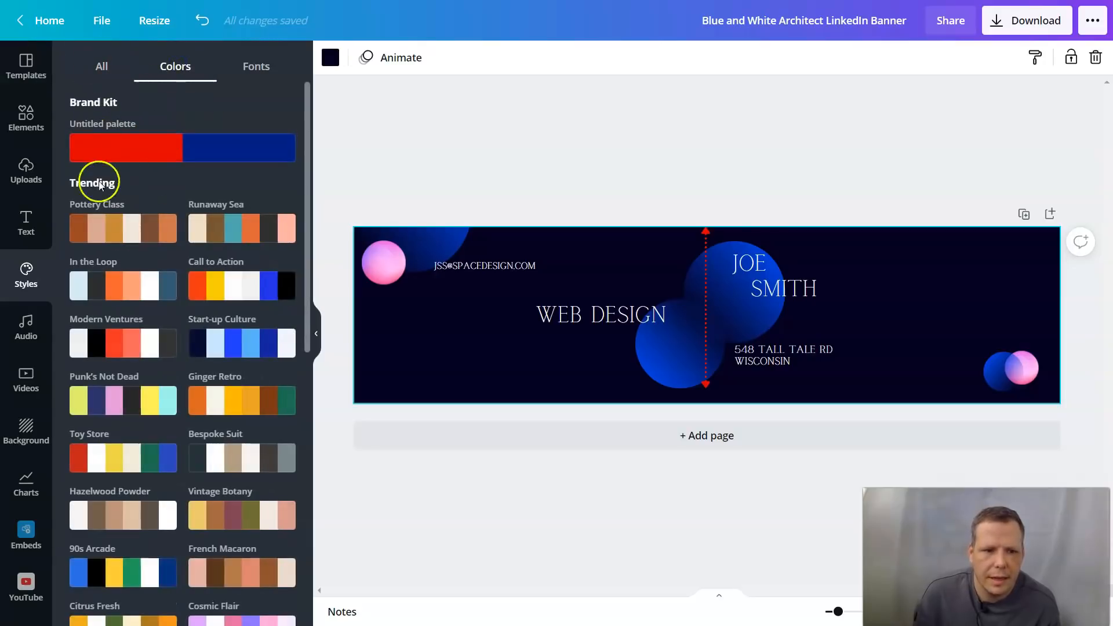
left_click(264, 63)
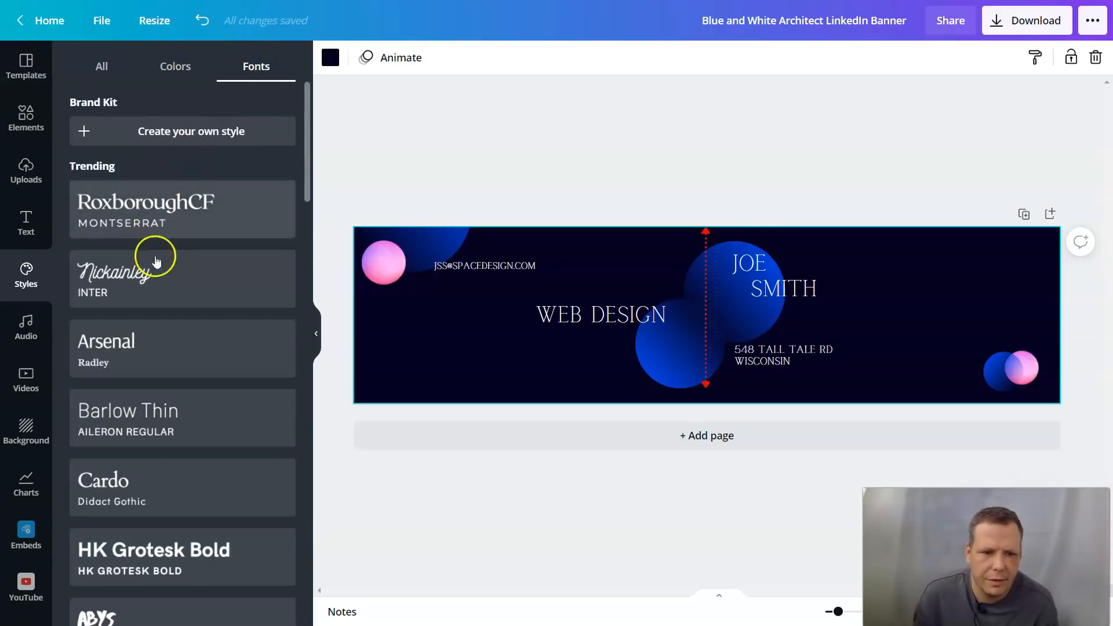
left_click(169, 124)
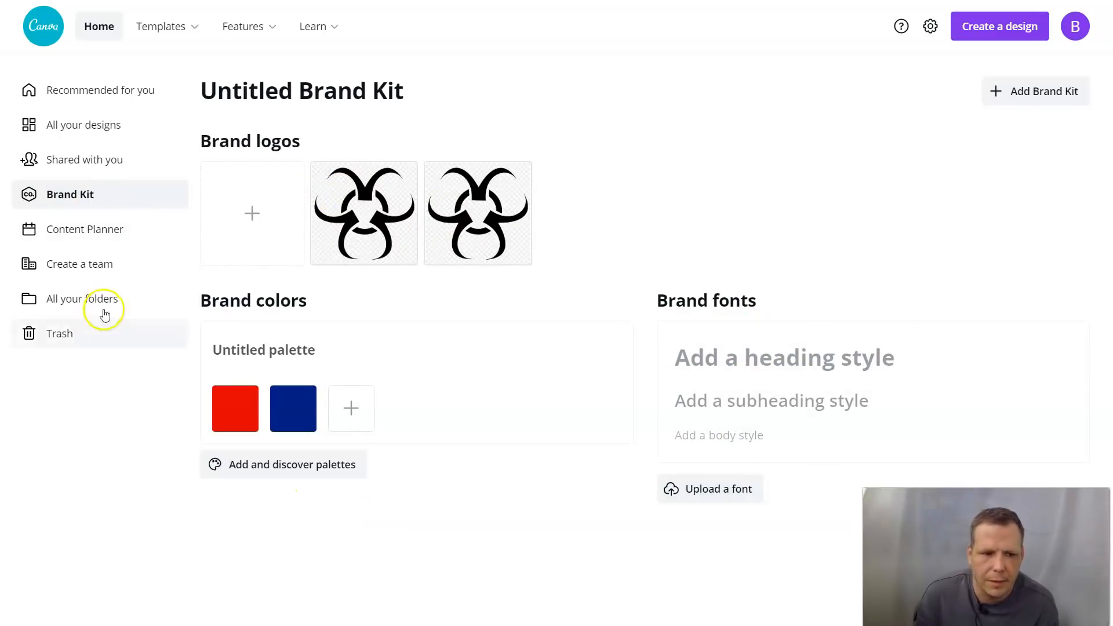
Step: Go from the Content Planner to All your designs to find the LinkedIn banner
left_click(87, 227)
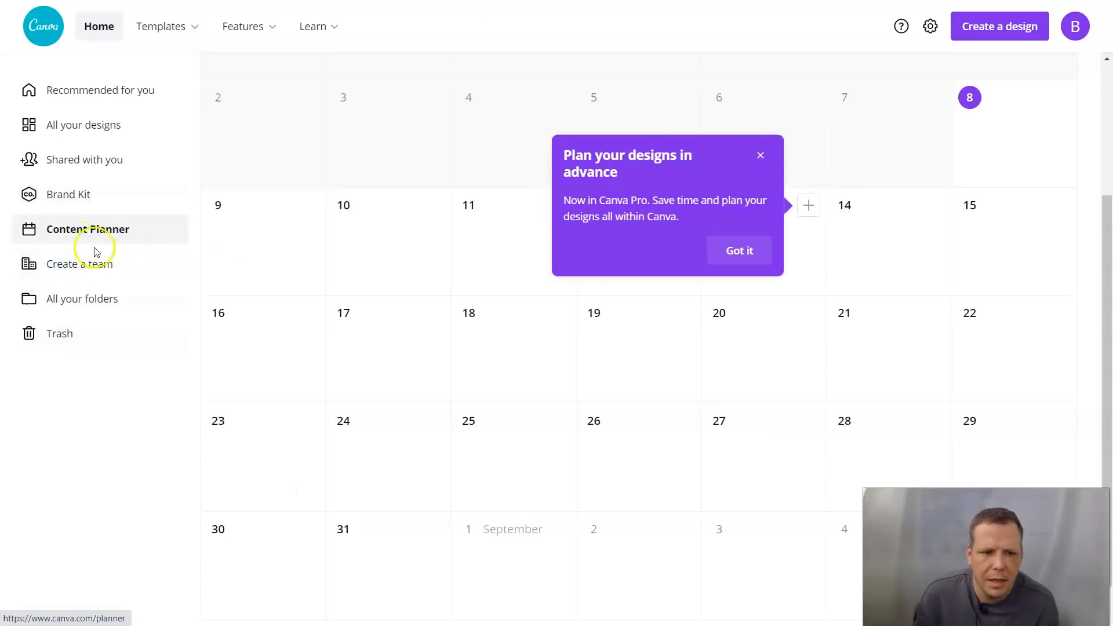
left_click(102, 122)
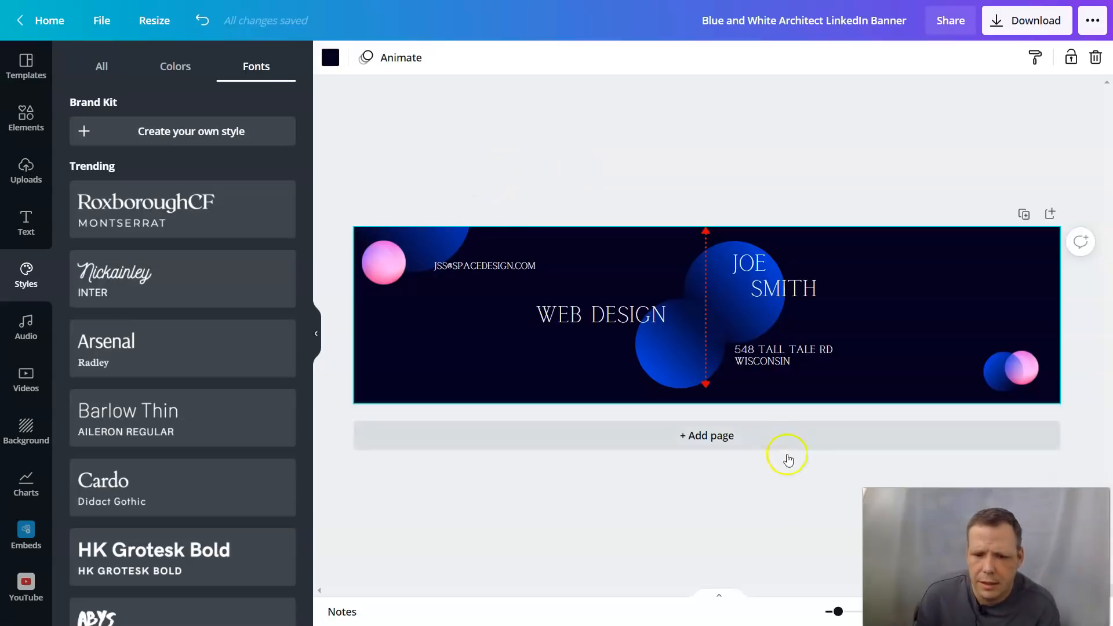
Step: Give page 2 the starry night sky background
left_click(710, 435)
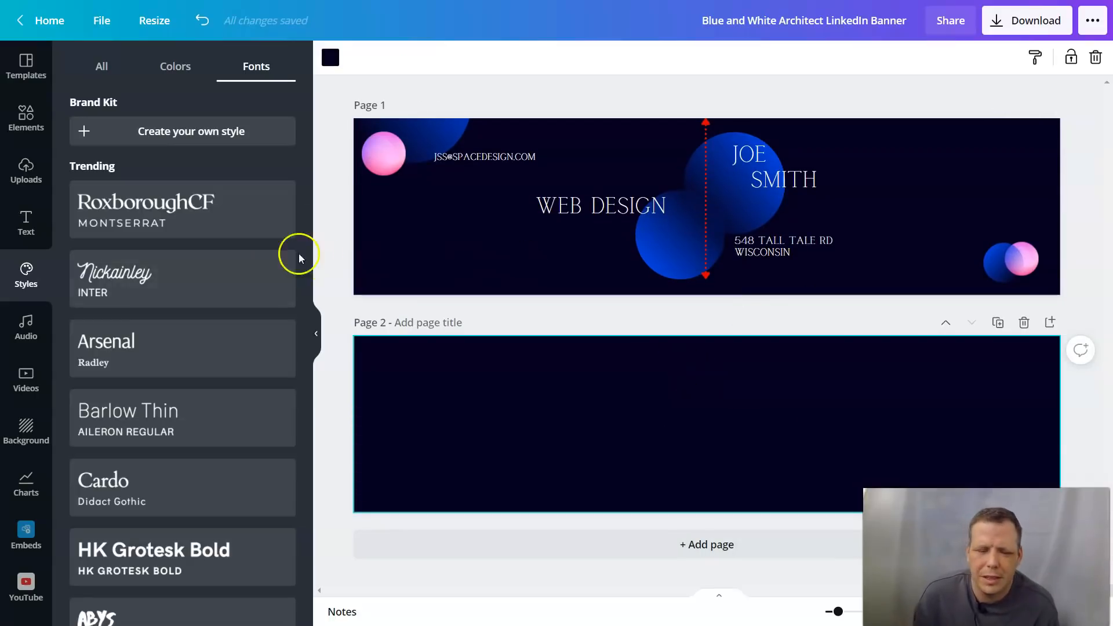
left_click(25, 131)
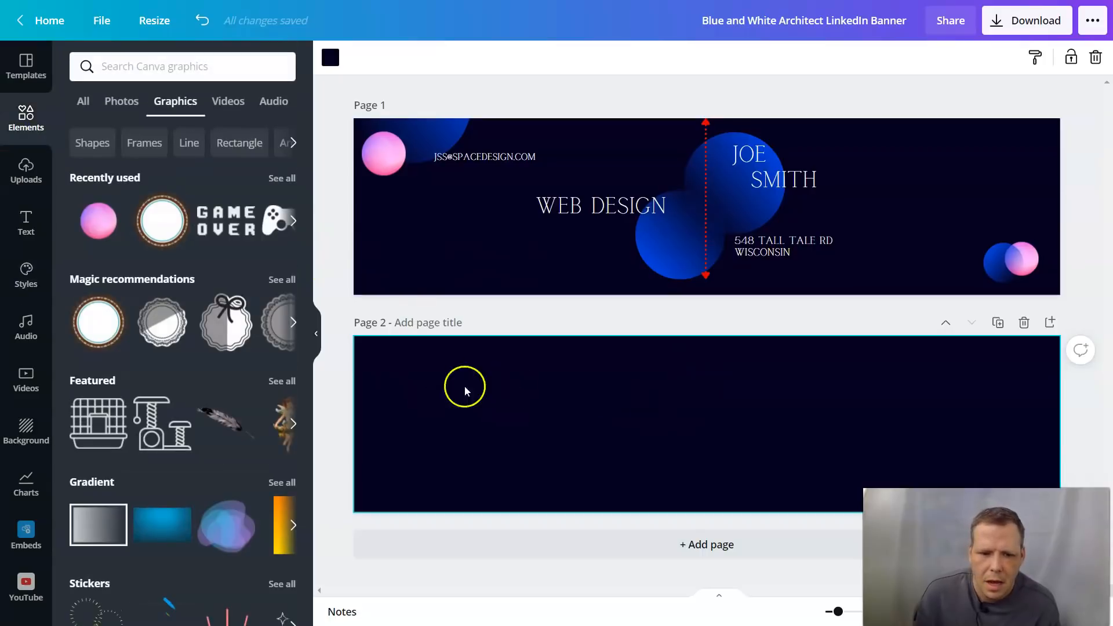
left_click(26, 429)
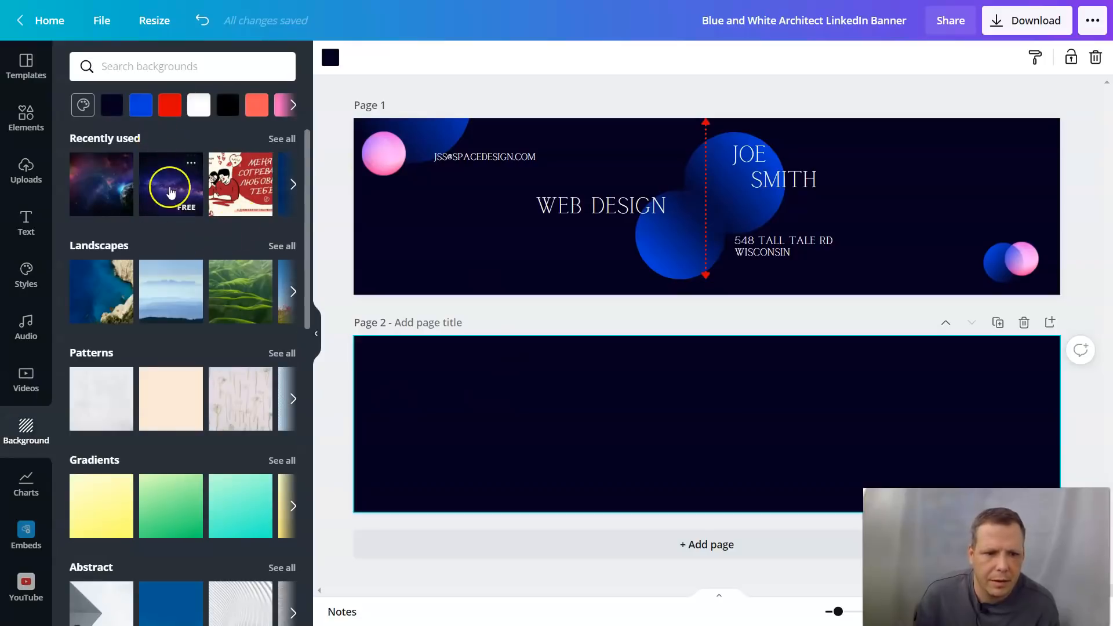
scroll(100, 118, "down", 2)
scroll(154, 191, "up", 1)
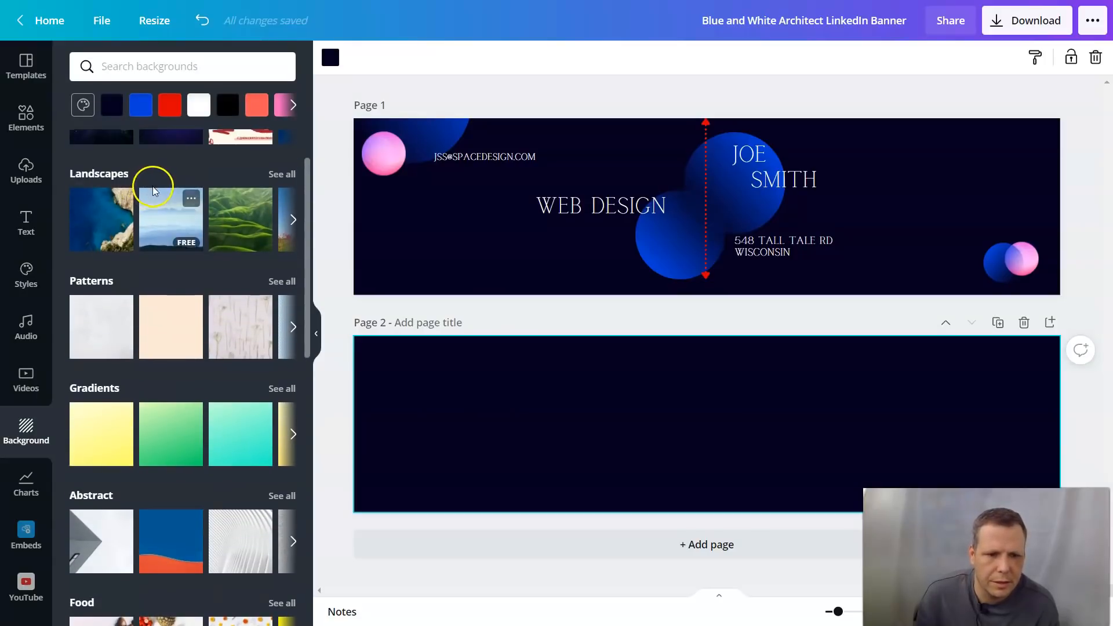
scroll(154, 191, "up", 1)
left_click(167, 201)
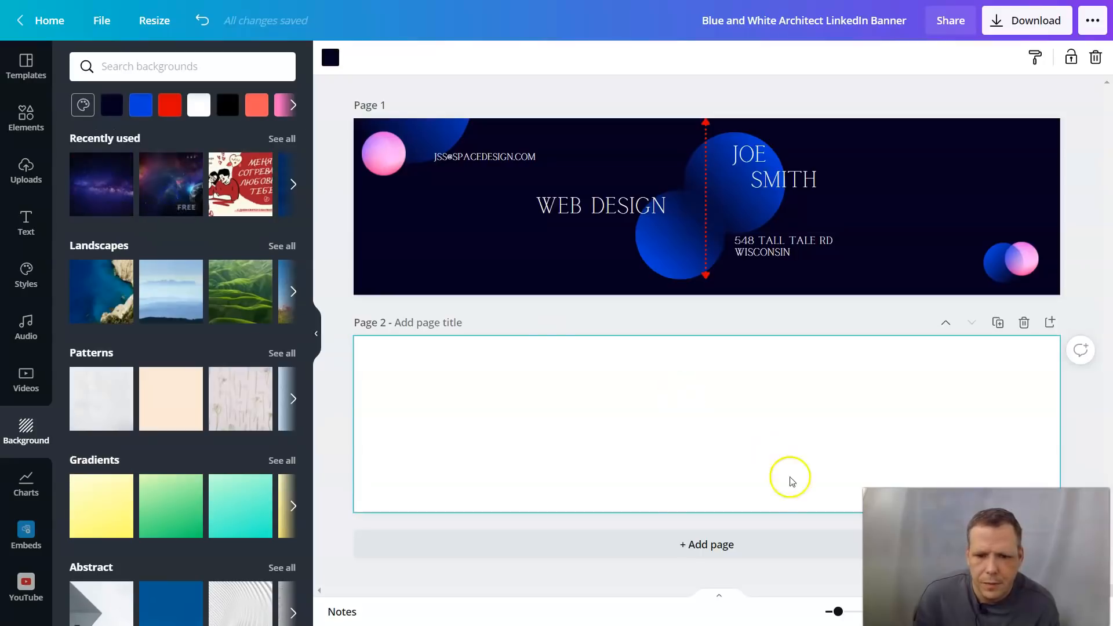
Step: Swap page 2's background for the white architectural image from the Abstract row
left_click_drag(802, 433, 693, 480)
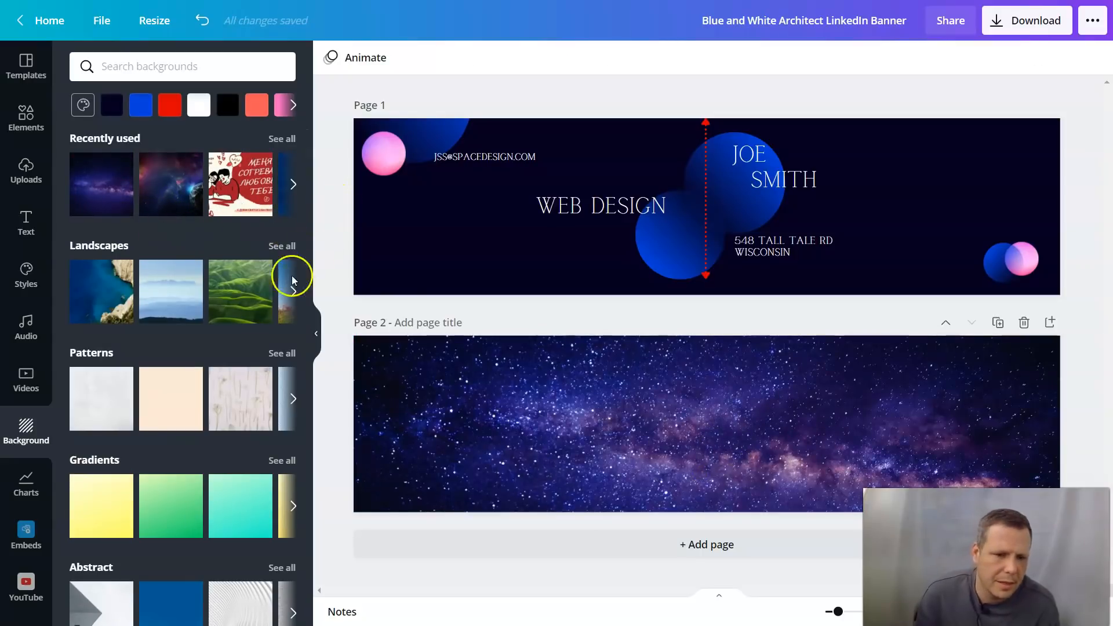
scroll(199, 430, "down", 4)
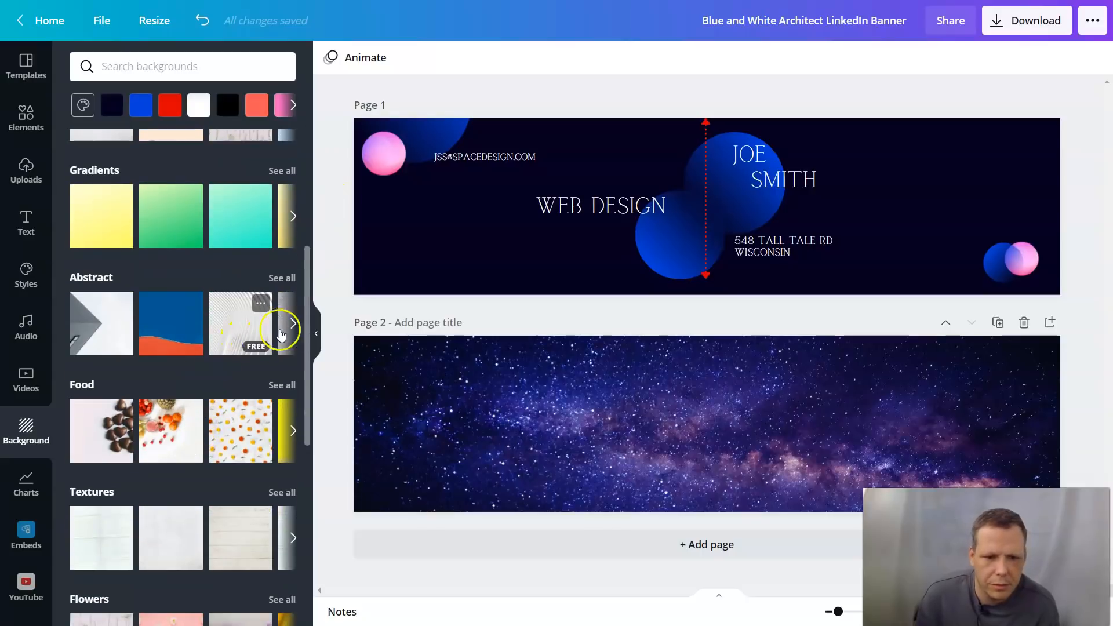
left_click(292, 325)
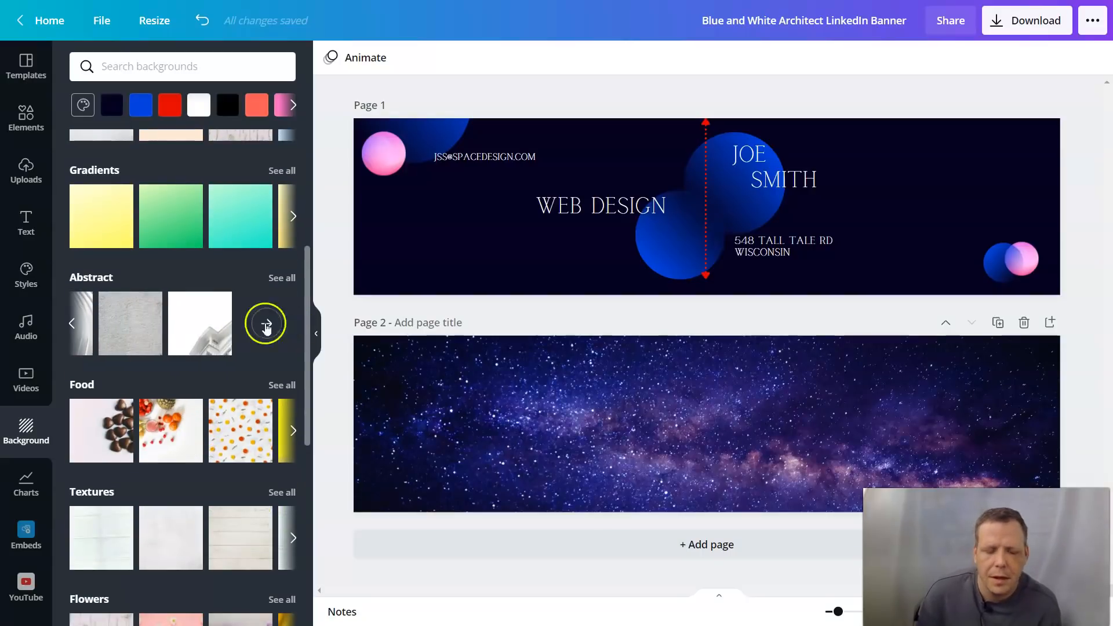
left_click(174, 341)
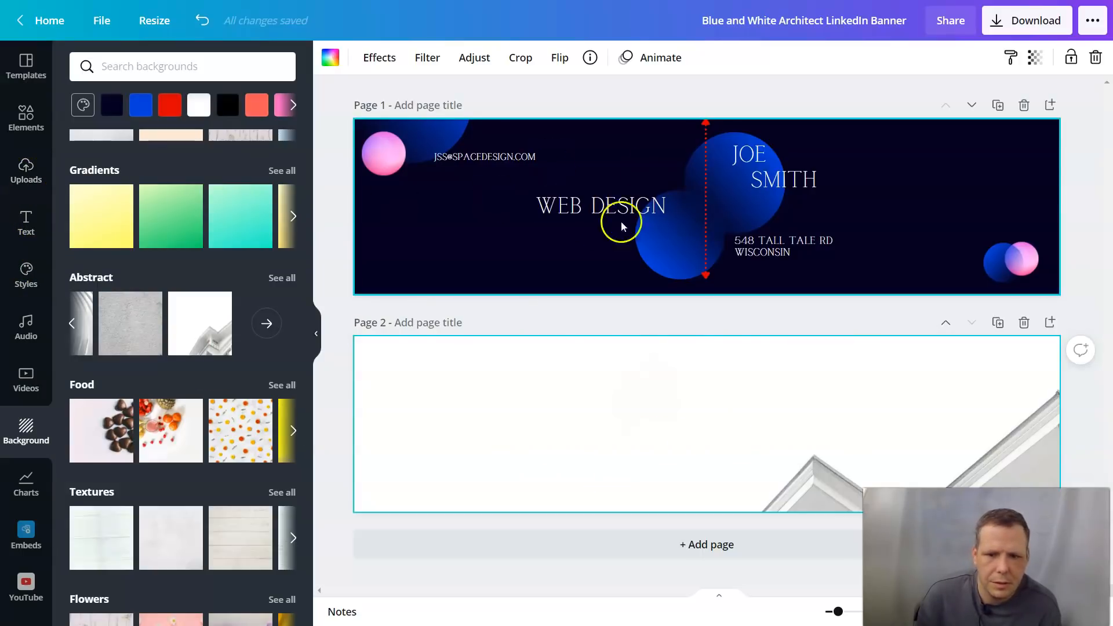
Step: Add the navy scalloped circle badge from Magic recommendations to page 2
left_click(22, 119)
left_click(295, 321)
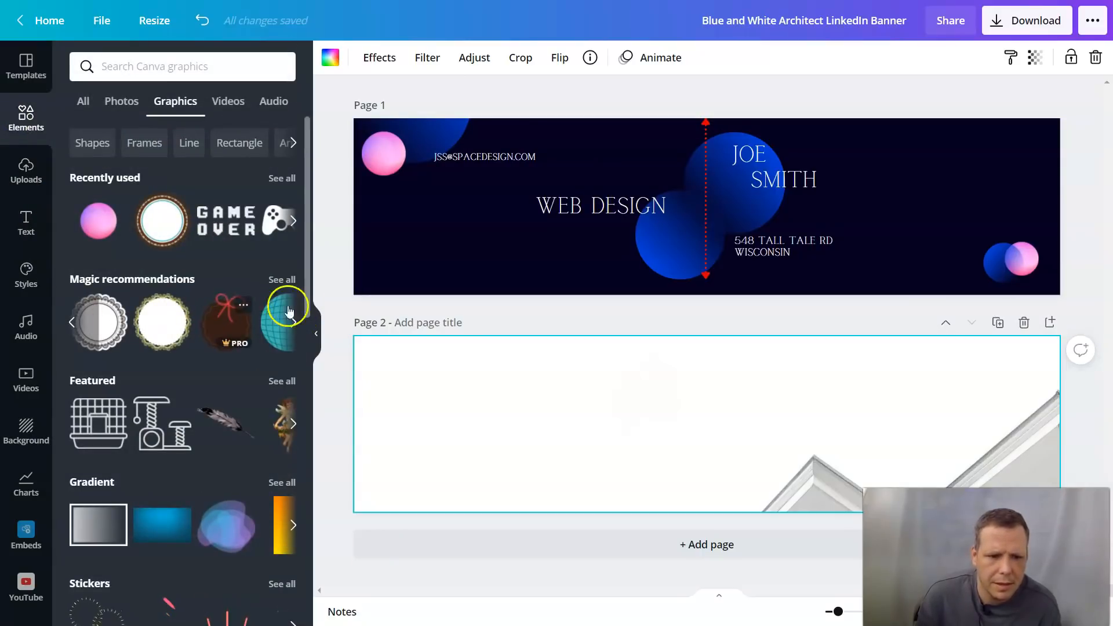
left_click(298, 326)
left_click(296, 327)
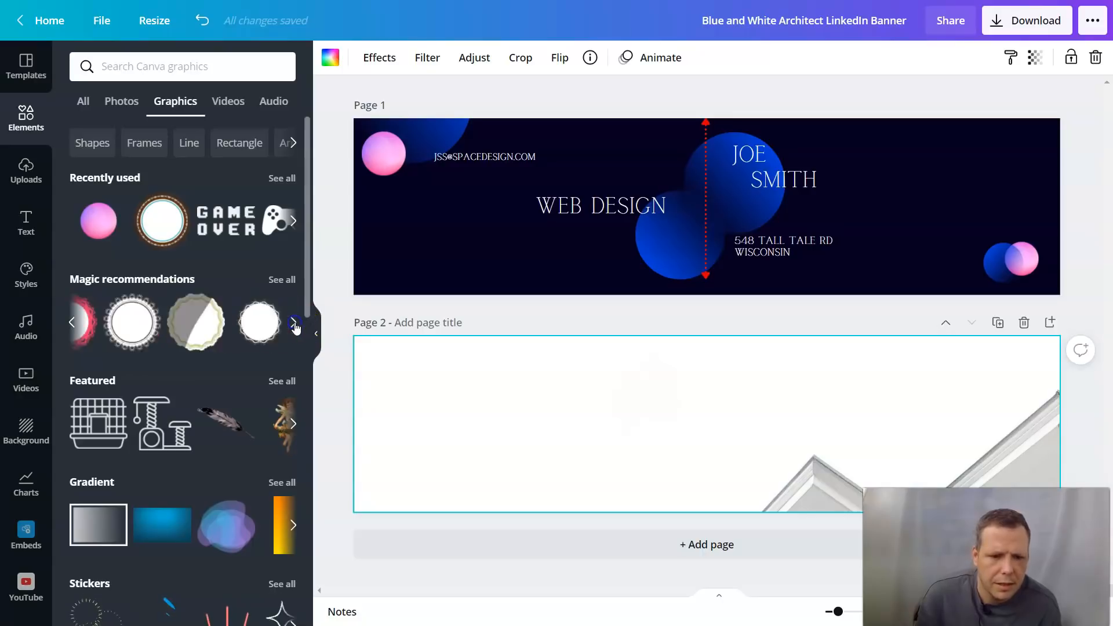
left_click(295, 327)
left_click_drag(95, 323, 393, 373)
Step: Move the badge to page 2's top-left corner and enlarge it to 323 × 323
left_click(472, 392)
left_click(427, 377)
left_click(430, 372)
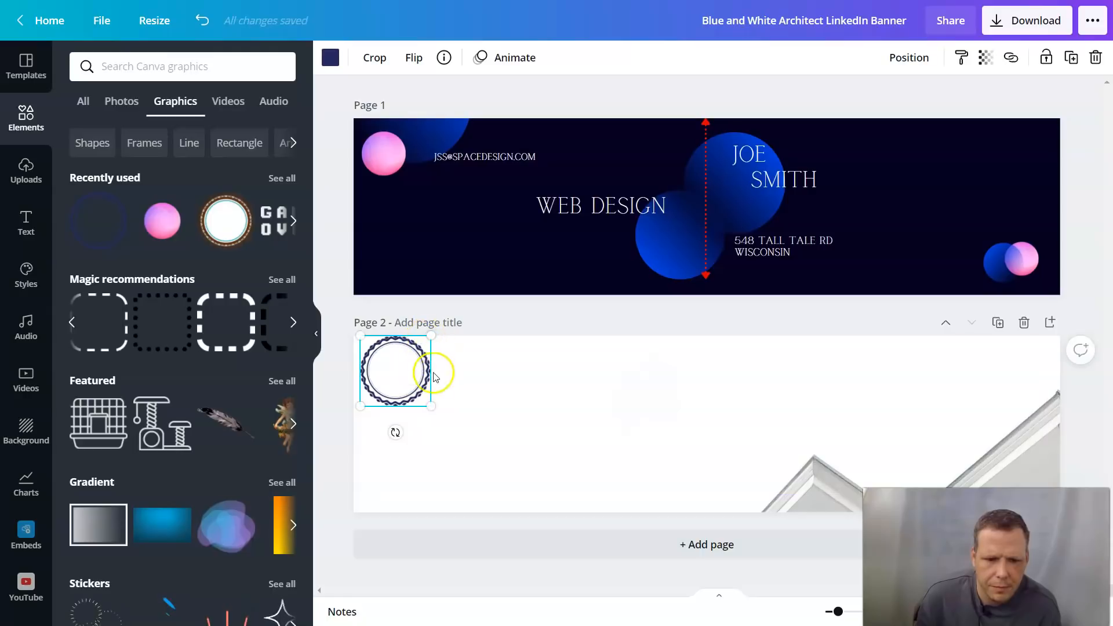
left_click_drag(454, 417, 534, 447)
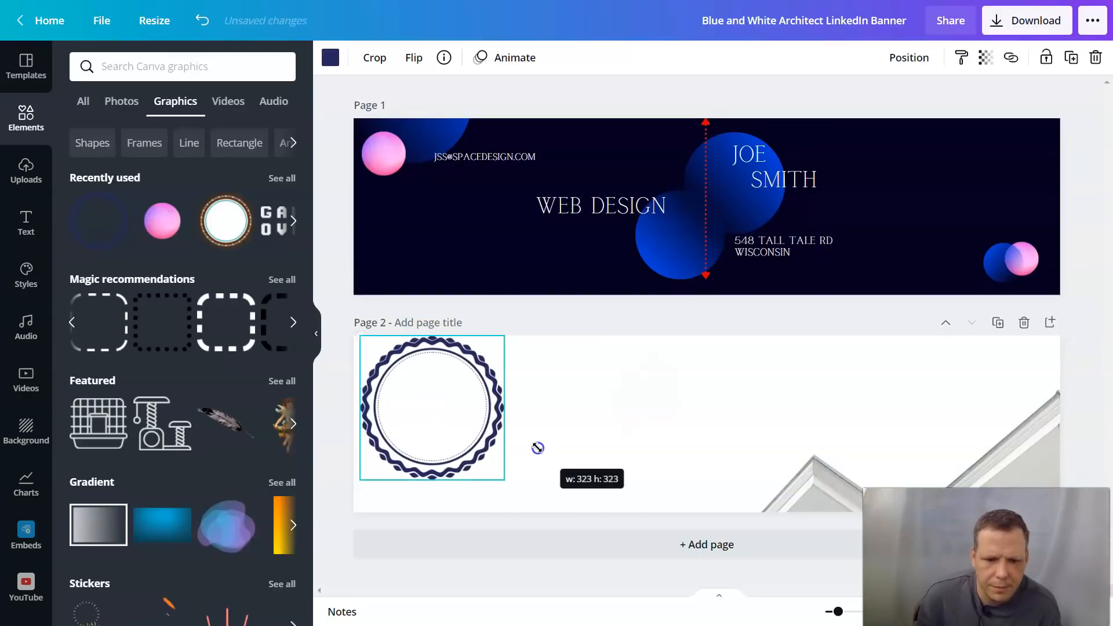
left_click(26, 222)
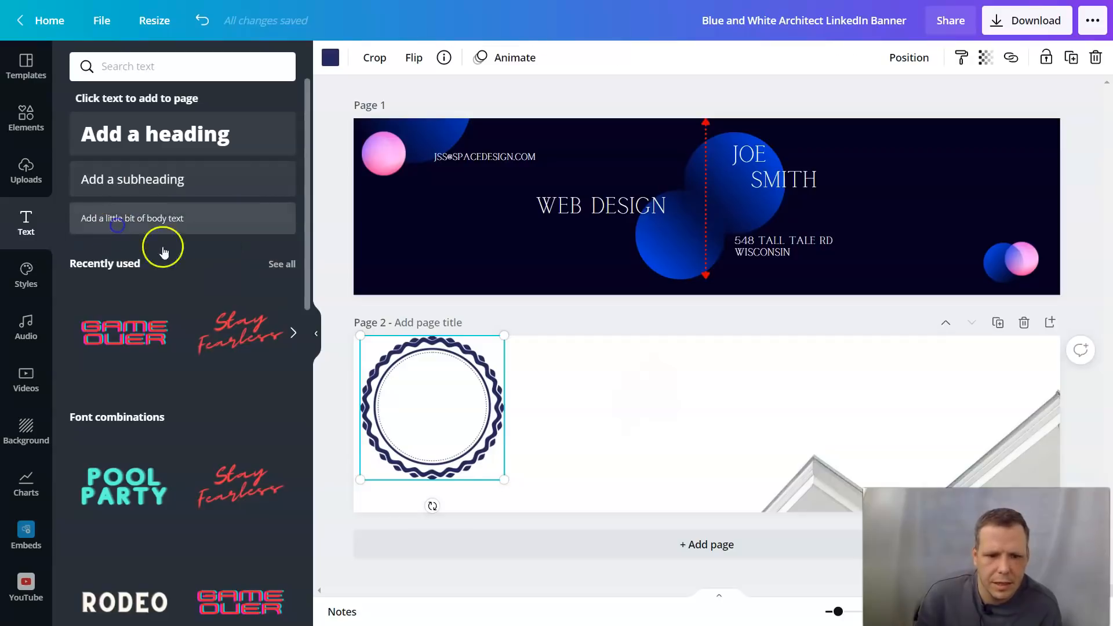
Step: Add a body text box inside the circle badge at size 16
left_click(161, 238)
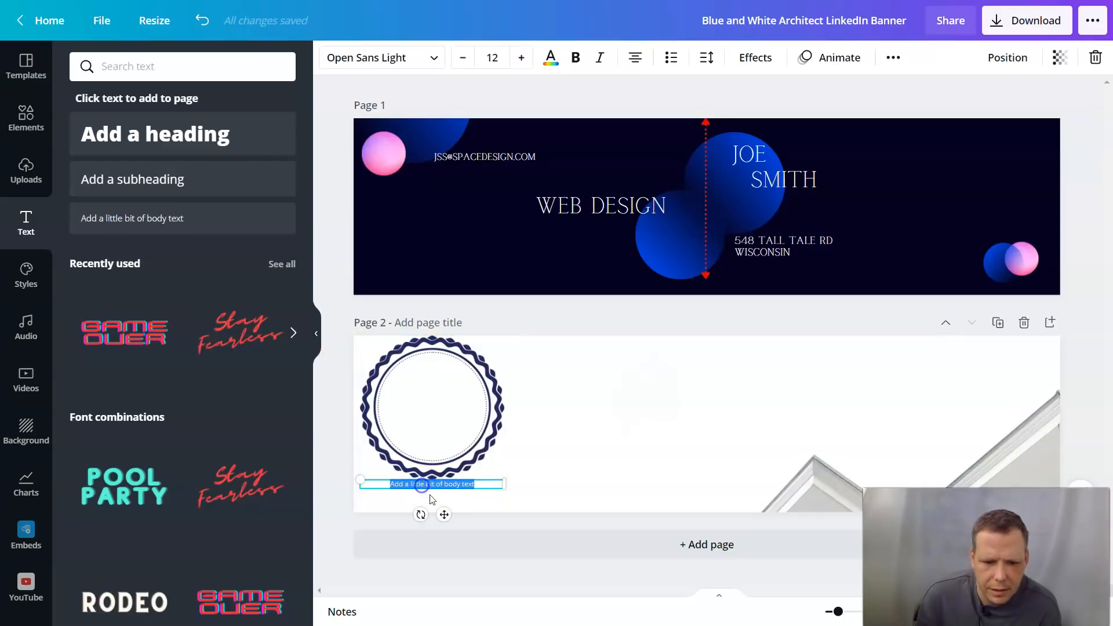
left_click_drag(448, 462, 445, 415)
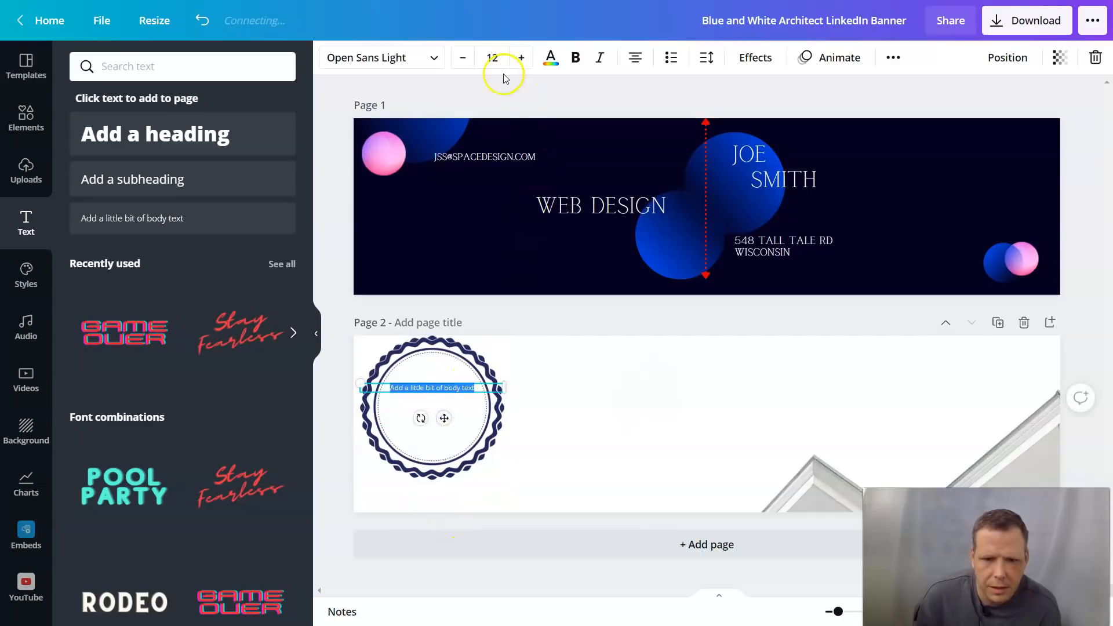
left_click(522, 58)
left_click(522, 58)
left_click(522, 58)
left_click(521, 58)
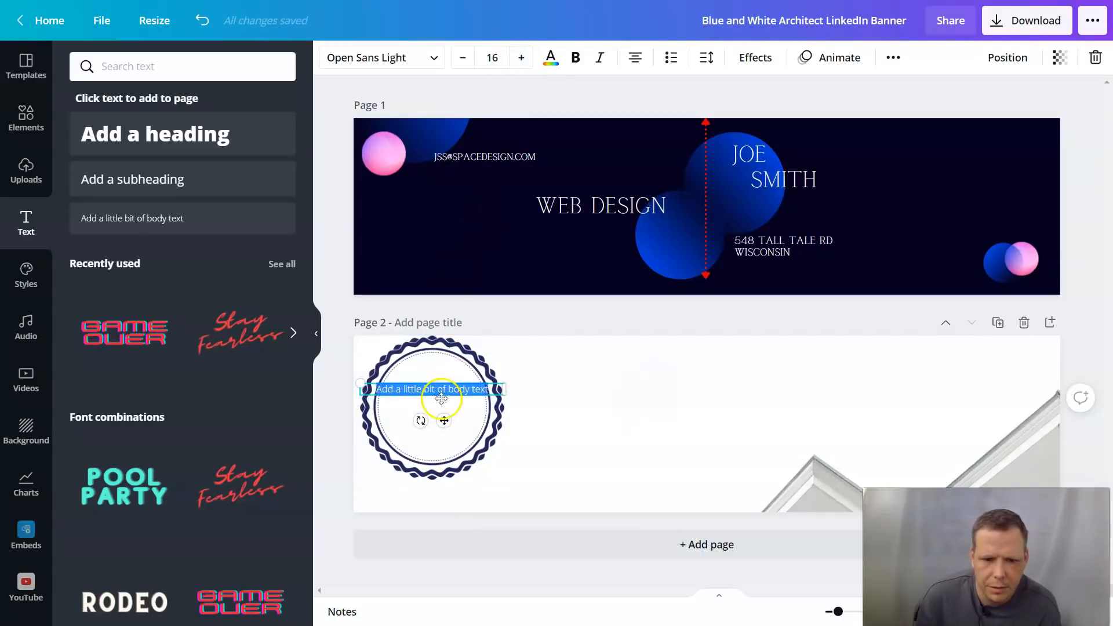
Step: Replace the placeholder text with the e-mail address
double_click(490, 388)
key("BackSpace")
key("BackSpace")
key("BackSpace")
key("BackSpace")
key("BackSpace")
key("BackSpace")
key("BackSpace")
key("BackSpace")
key("BackSpace")
key("BackSpace")
key("BackSpace")
key("BackSpace")
key("BackSpace")
key("BackSpace")
key("BackSpace")
key("BackSpace")
key("BackSpace")
key("BackSpace")
key("BackSpace")
key("BackSpace")
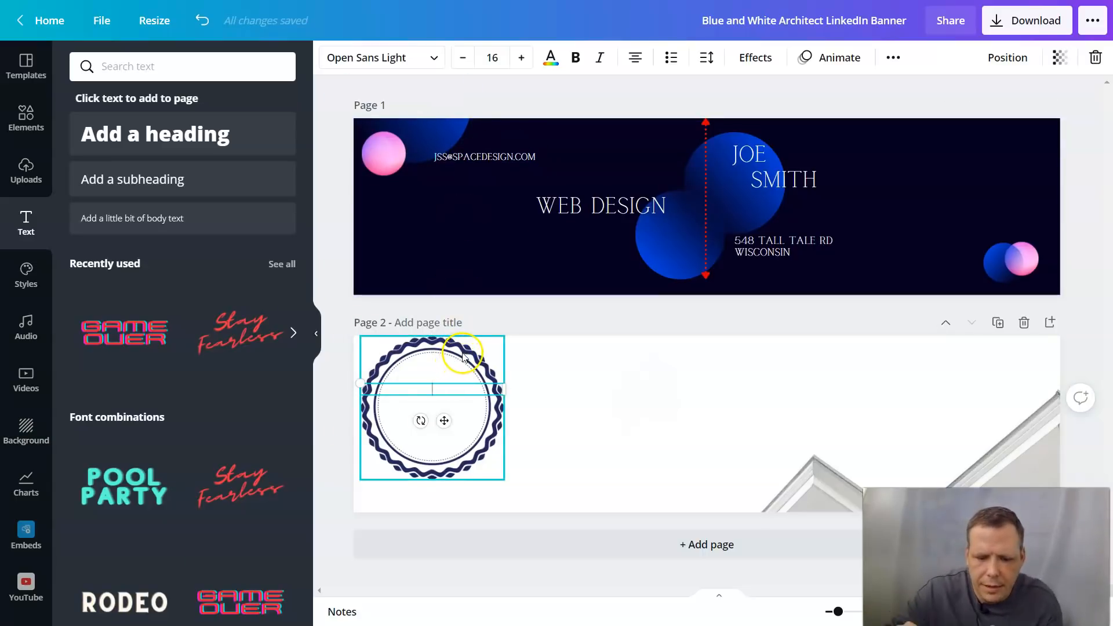
type("JSS")
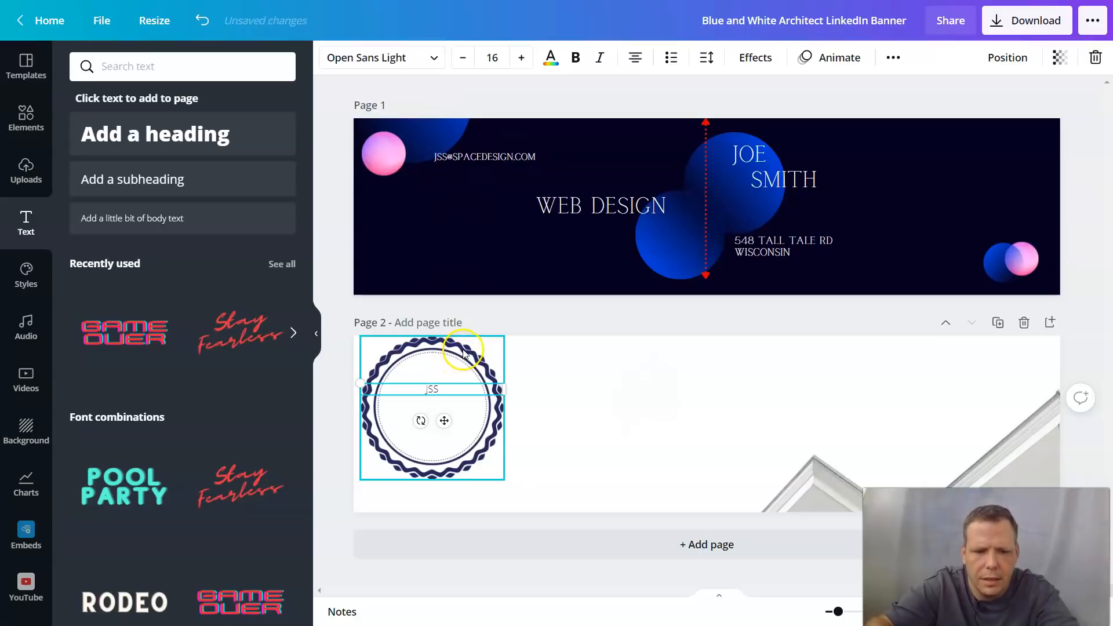
type("@@")
key("BackSpace")
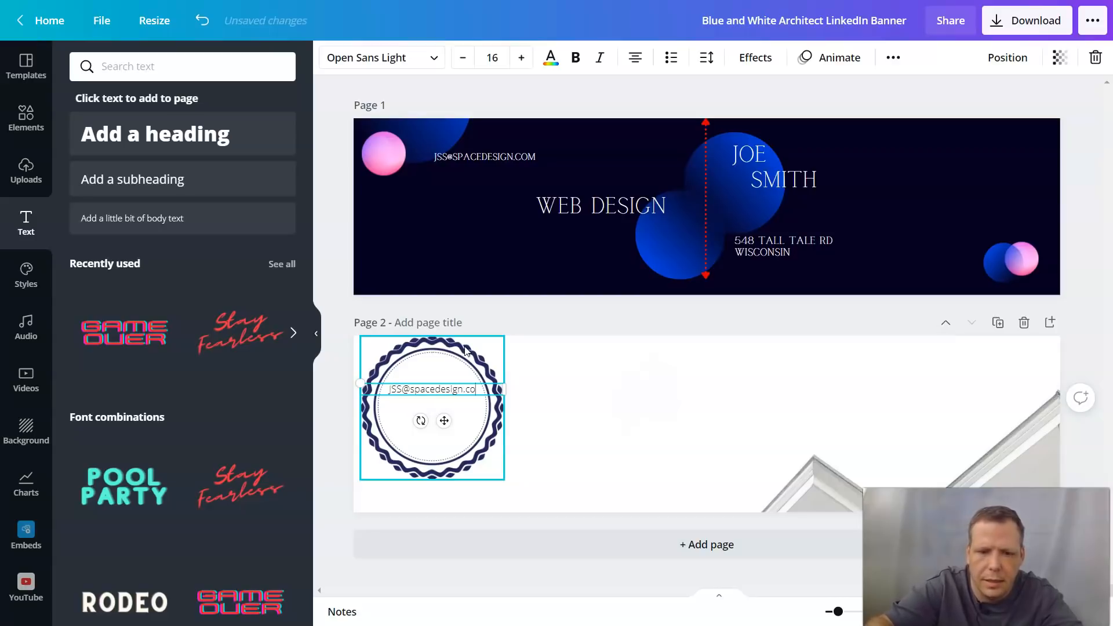
left_click(493, 399)
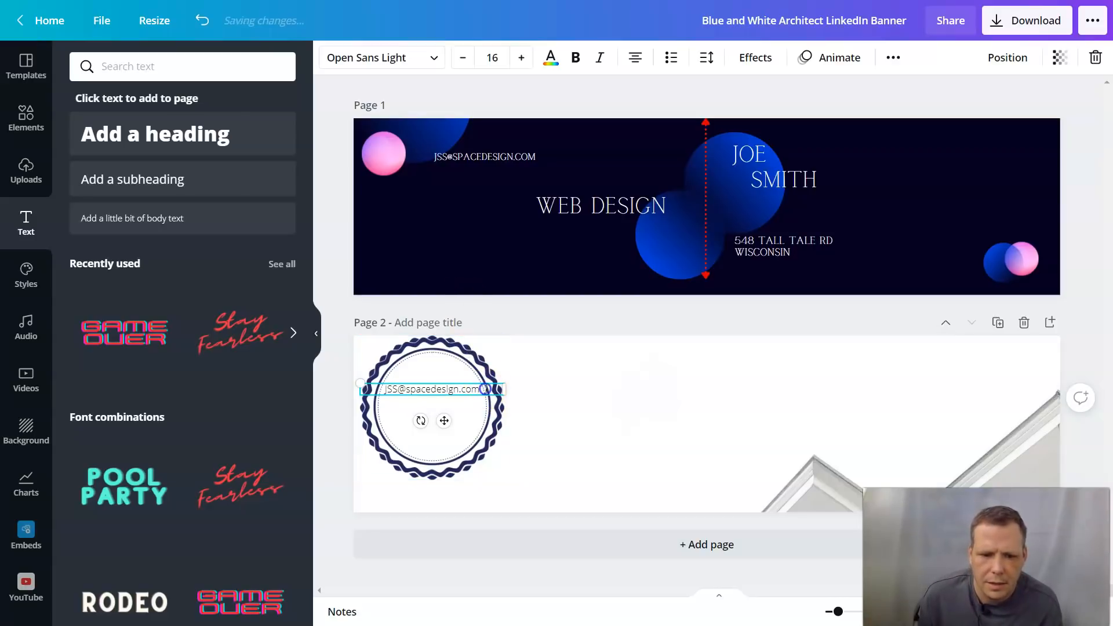
left_click_drag(485, 389, 392, 386)
Step: Bold the e-mail text, adjust its colour and set it in the Bright font
left_click(578, 58)
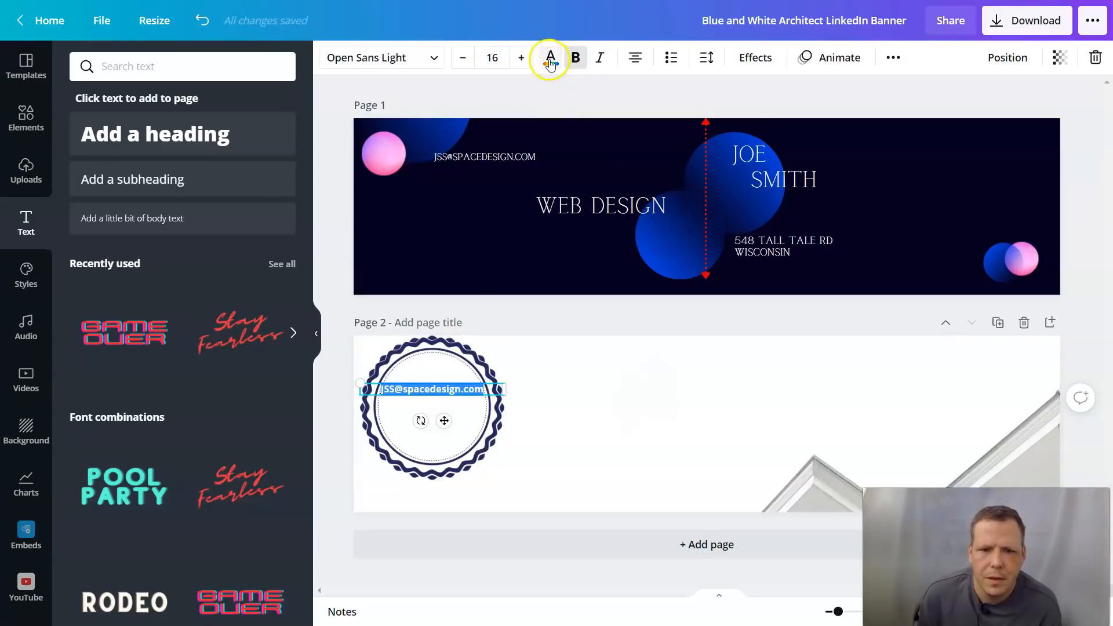
left_click(550, 58)
left_click(489, 68)
left_click(412, 57)
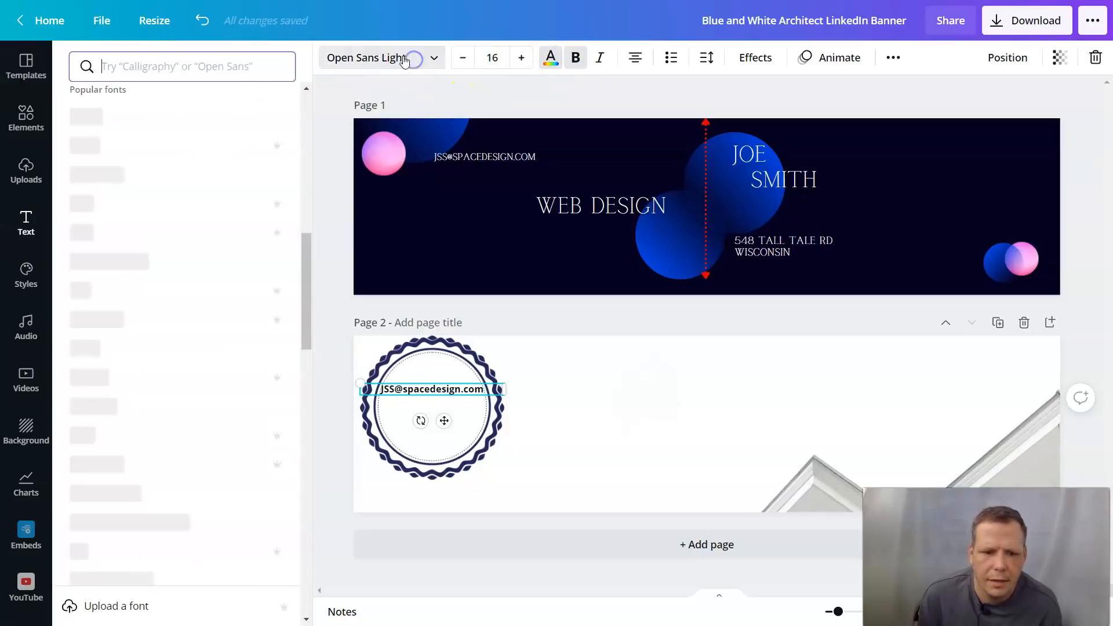
left_click(104, 204)
left_click(538, 389)
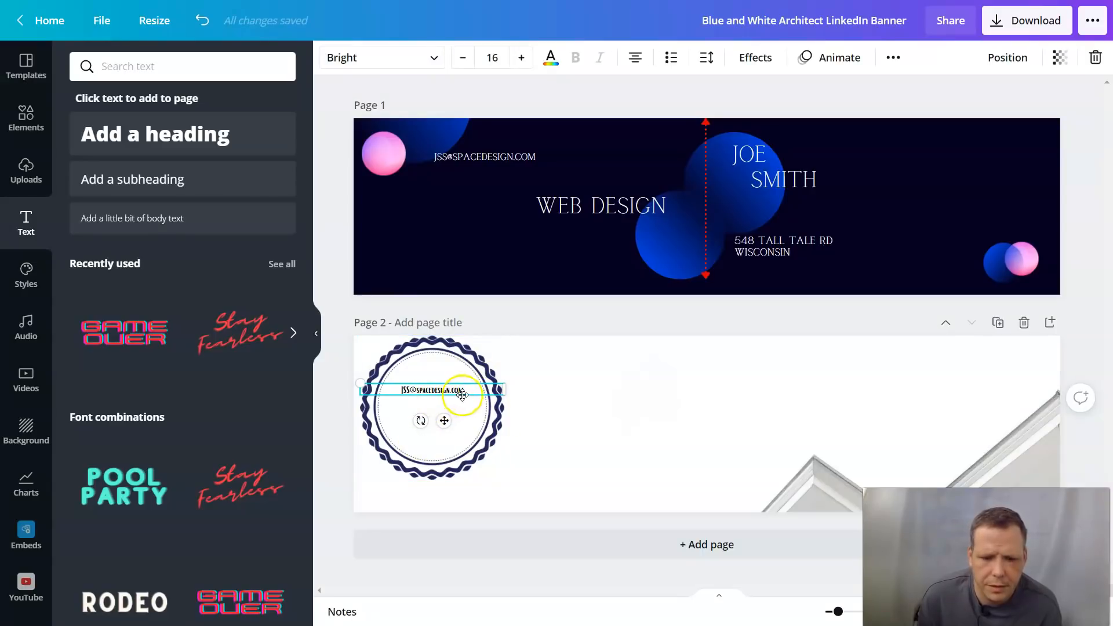
Step: Raise the e-mail text to size 19 and finish editing the badge
left_click_drag(470, 392, 396, 396)
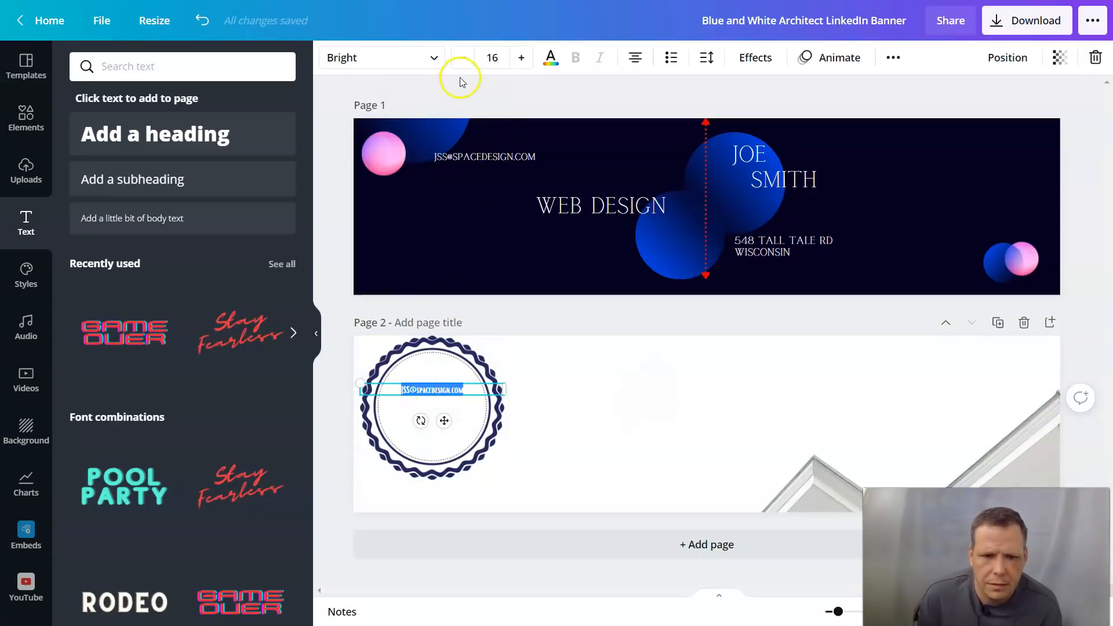
left_click(520, 58)
left_click(520, 58)
left_click(520, 58)
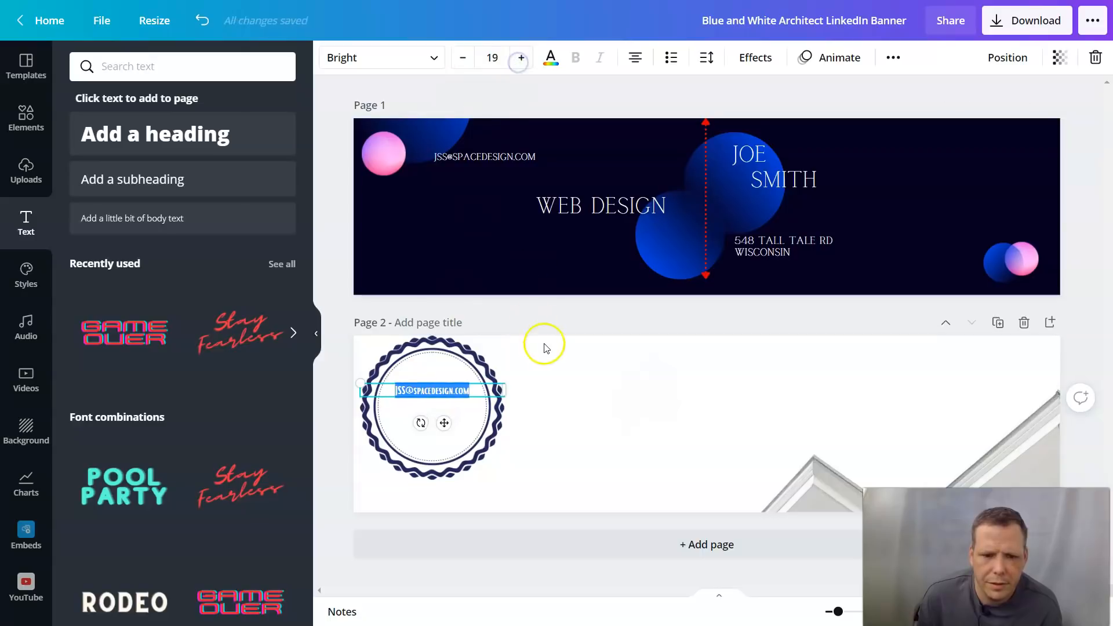
left_click(545, 348)
left_click(445, 400)
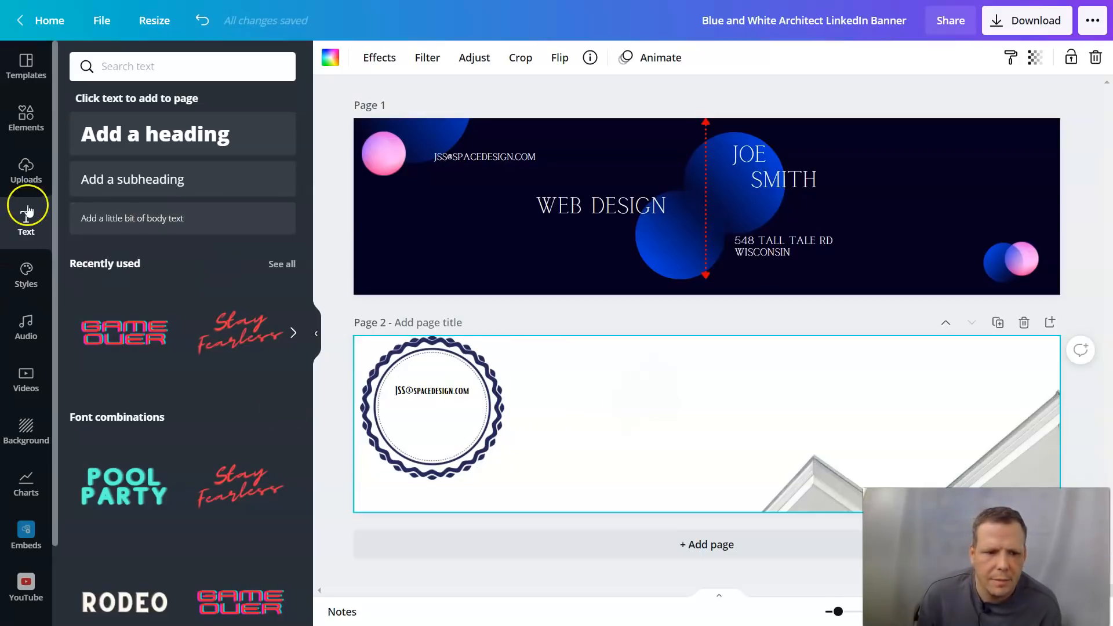
Step: Add a location pin graphic from Magic recommendations, then delete it
left_click(30, 119)
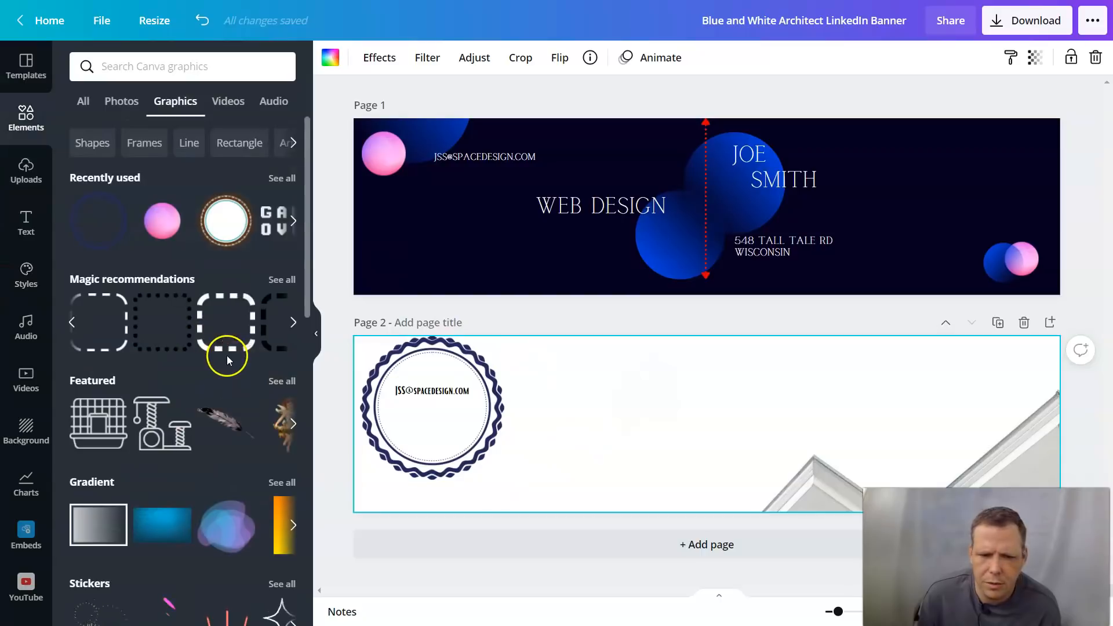
left_click(293, 322)
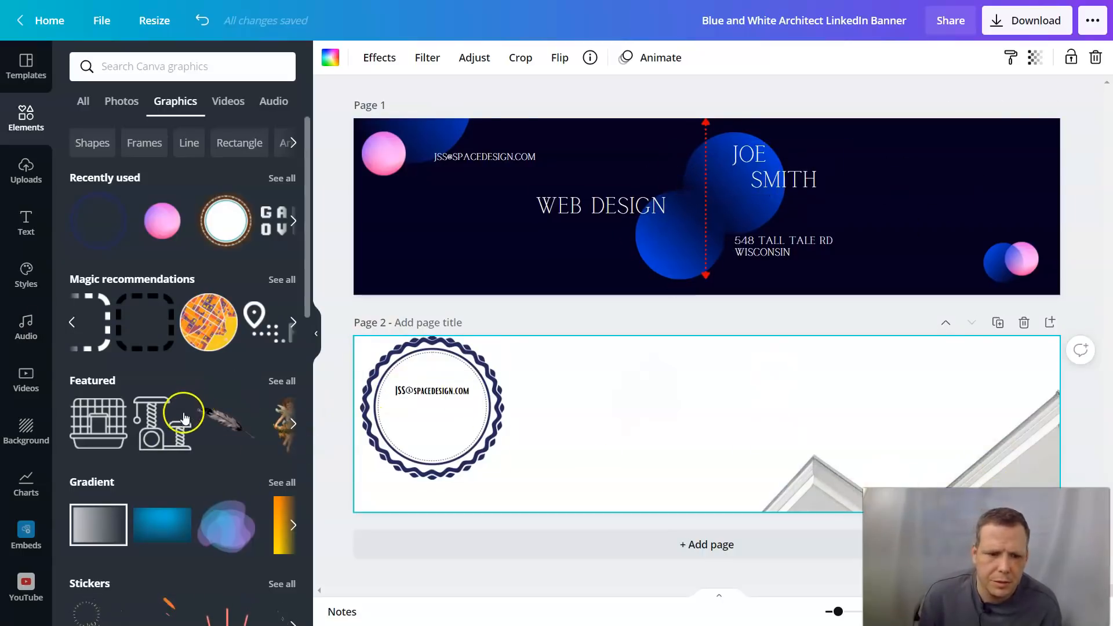
left_click(293, 325)
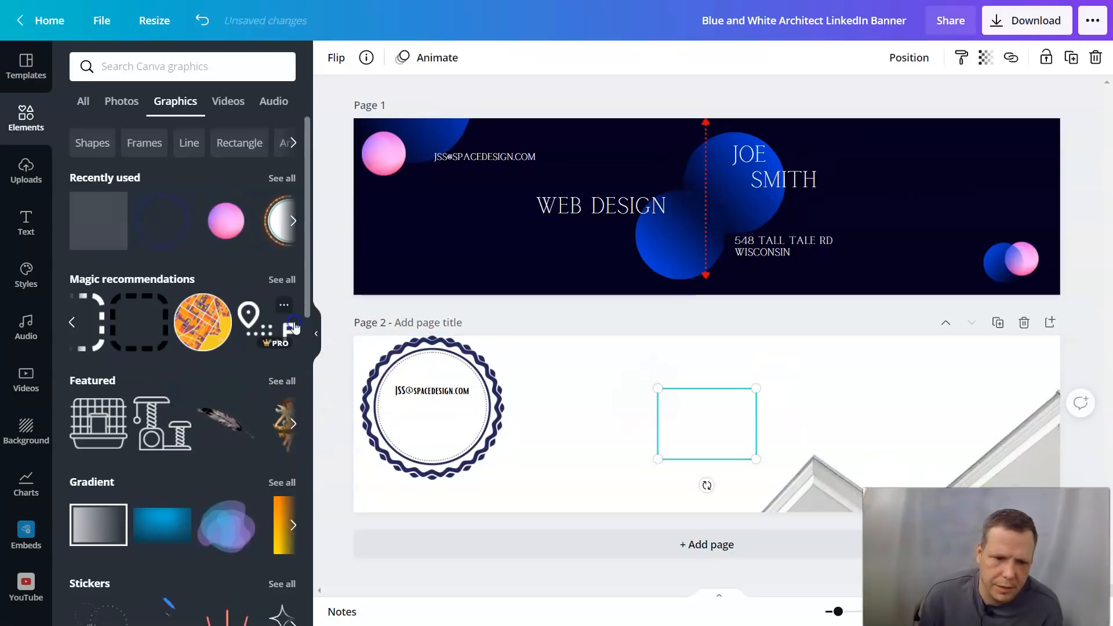
right_click(704, 443)
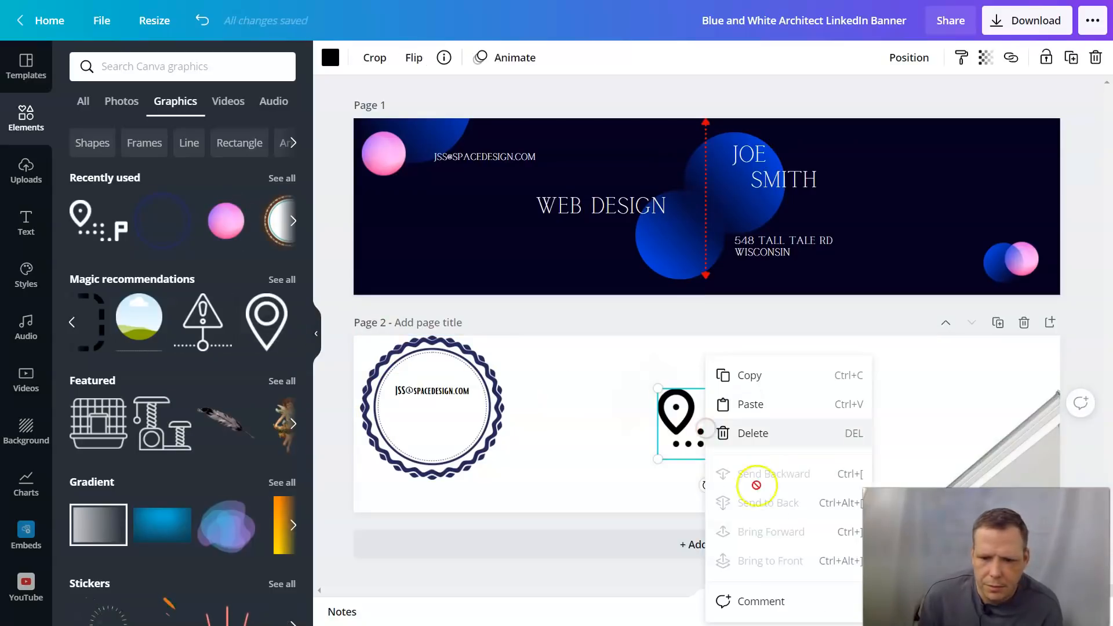
left_click(753, 435)
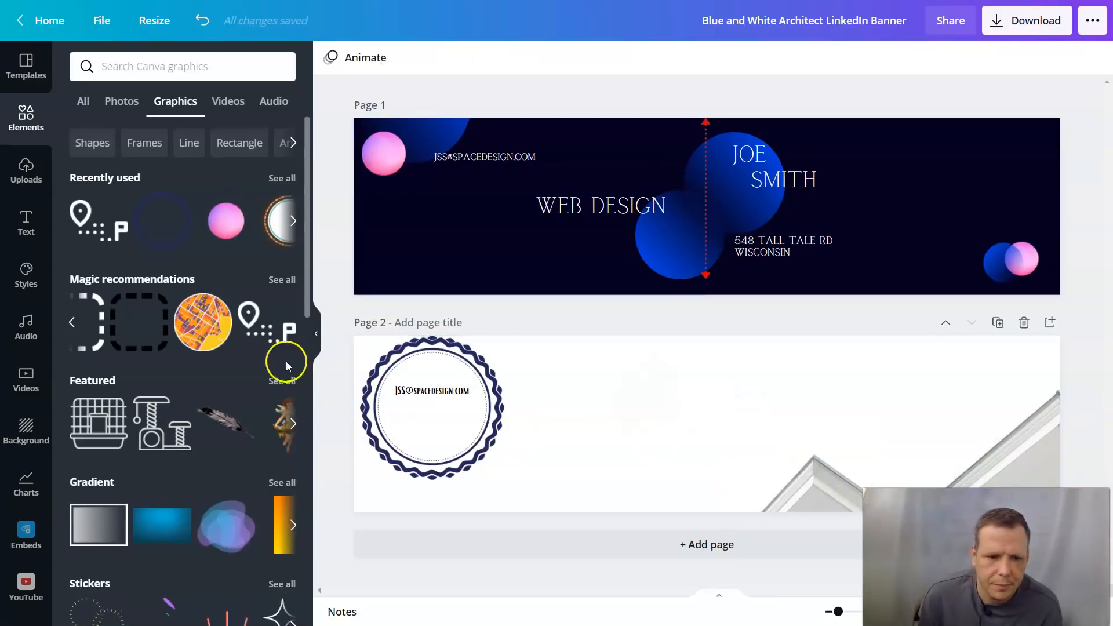
Step: Add the dashed rounded-square frame, move it lower right of the badge, resize and crop it
left_click(131, 334)
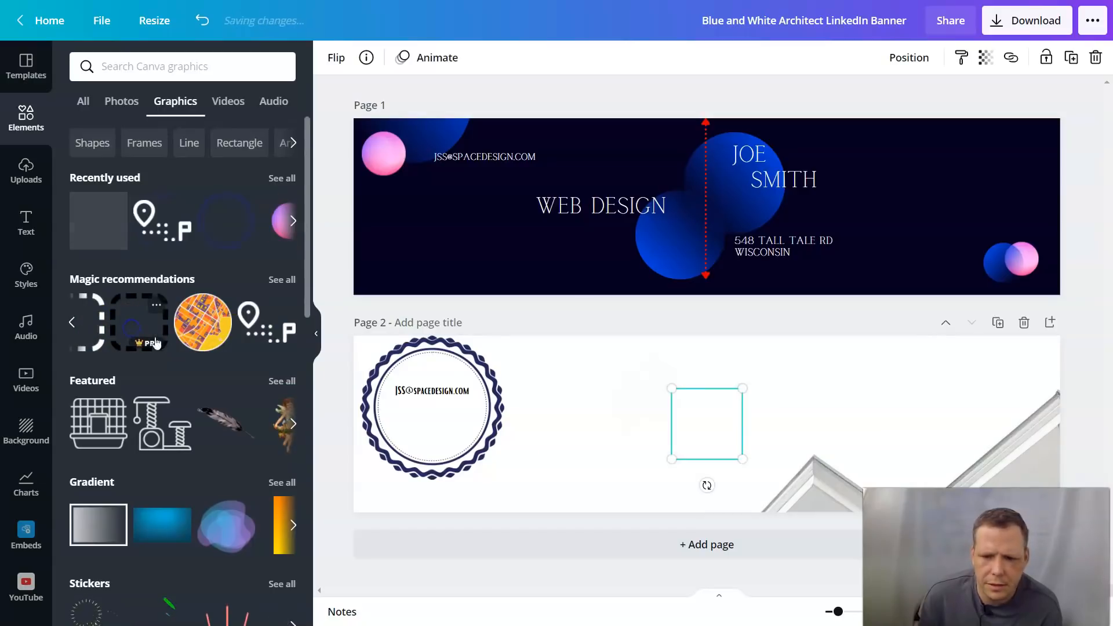
left_click_drag(722, 416, 749, 470)
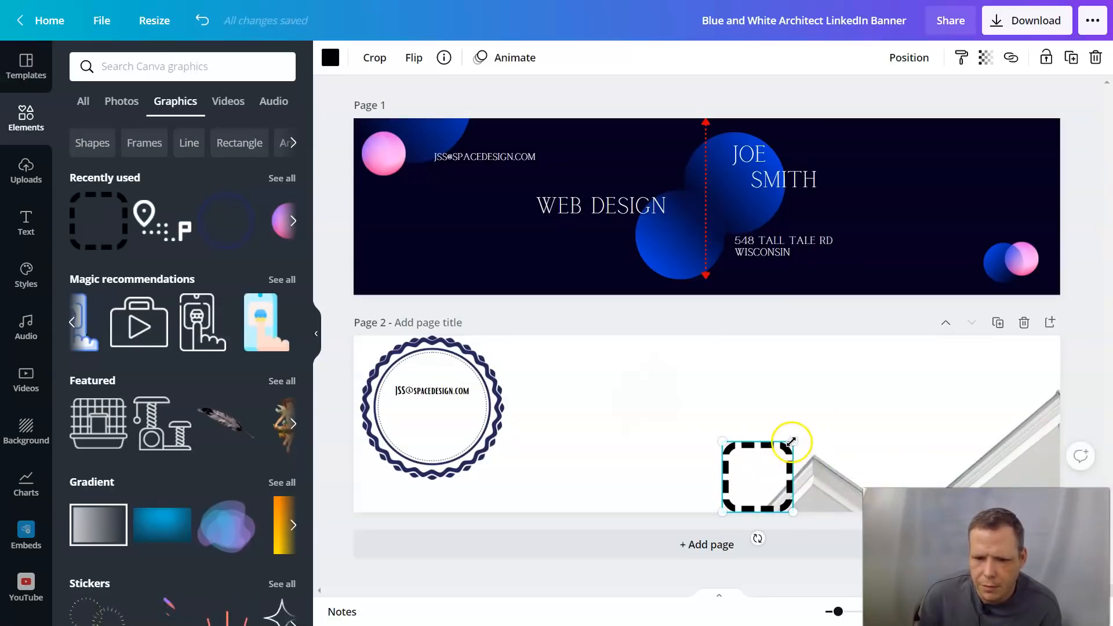
left_click_drag(809, 434, 842, 419)
left_click(773, 442)
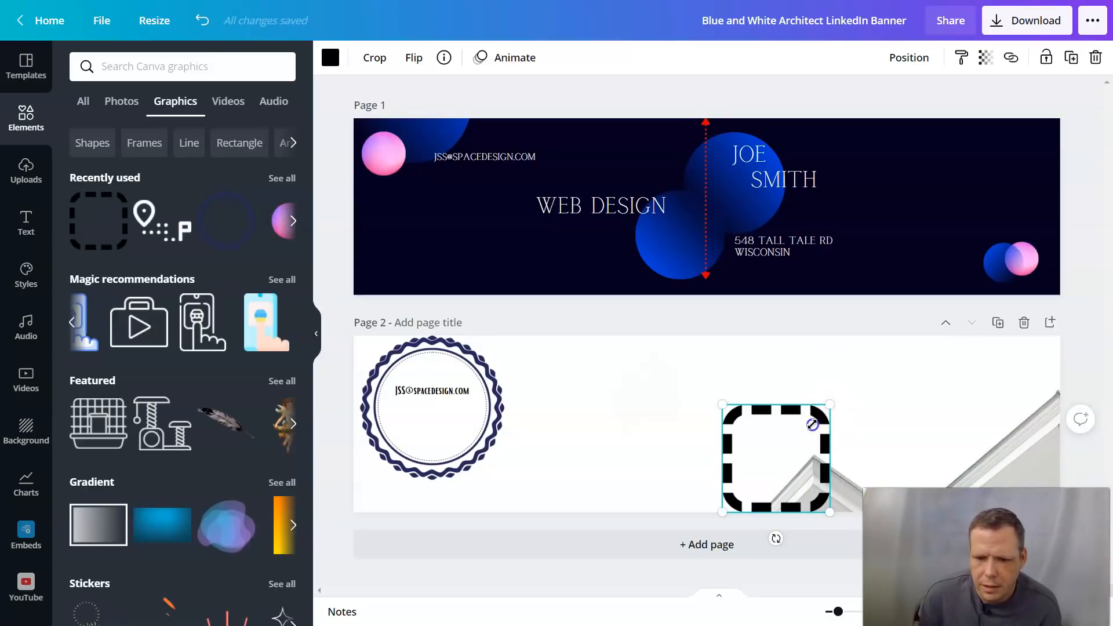
left_click_drag(812, 424, 811, 424)
left_click(741, 452)
double_click(745, 444)
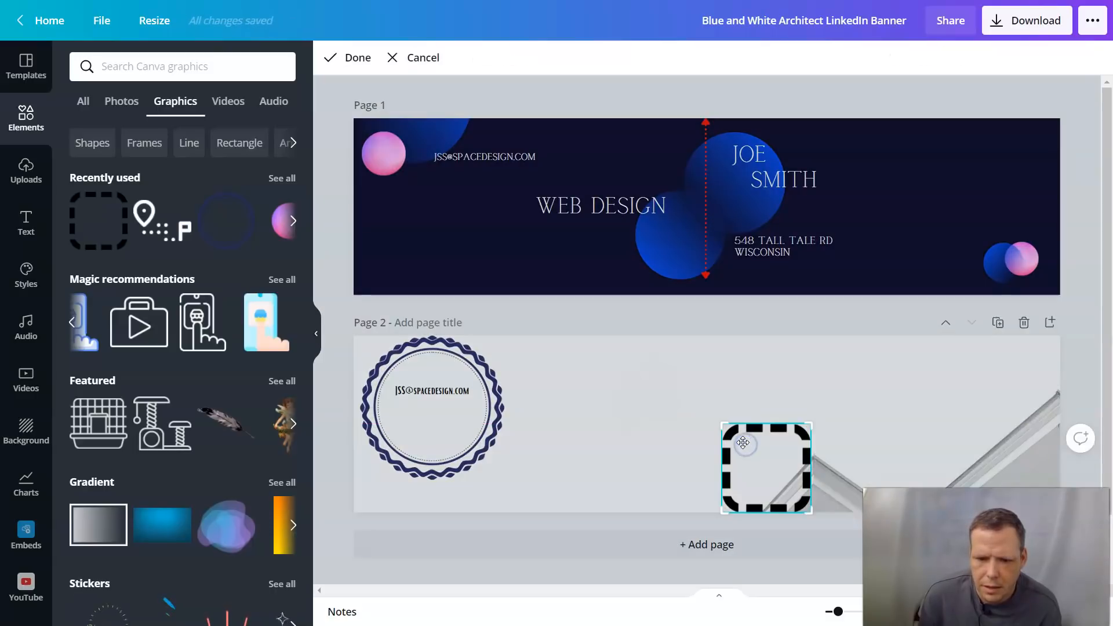
left_click(358, 56)
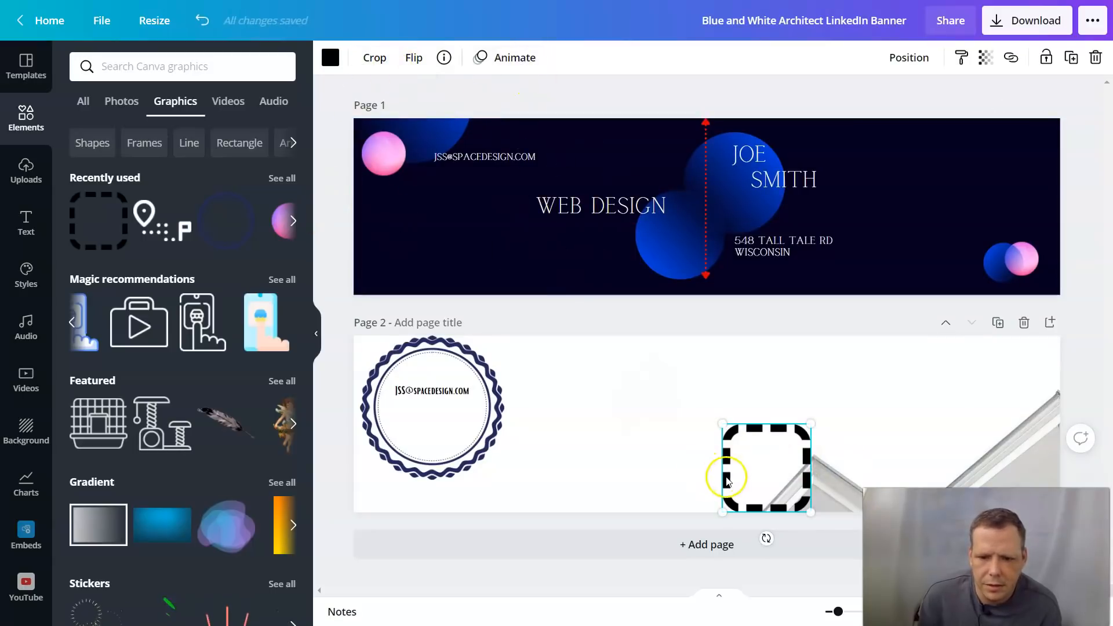
left_click(330, 57)
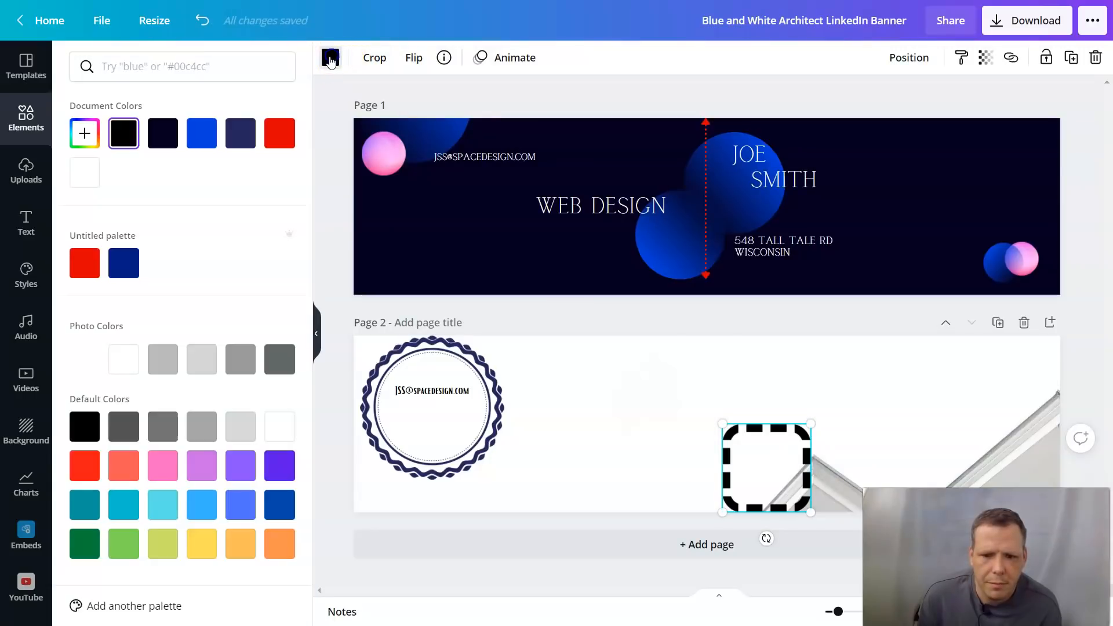
Step: Recolour the dashed frame blue, then navy from the document colours
left_click(205, 142)
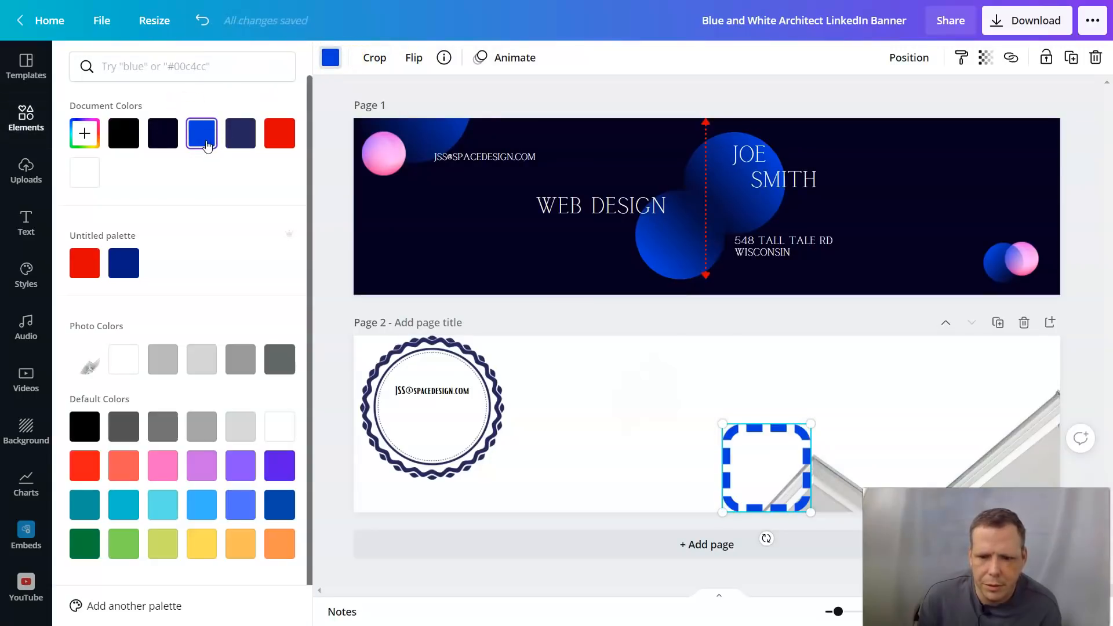
left_click(242, 139)
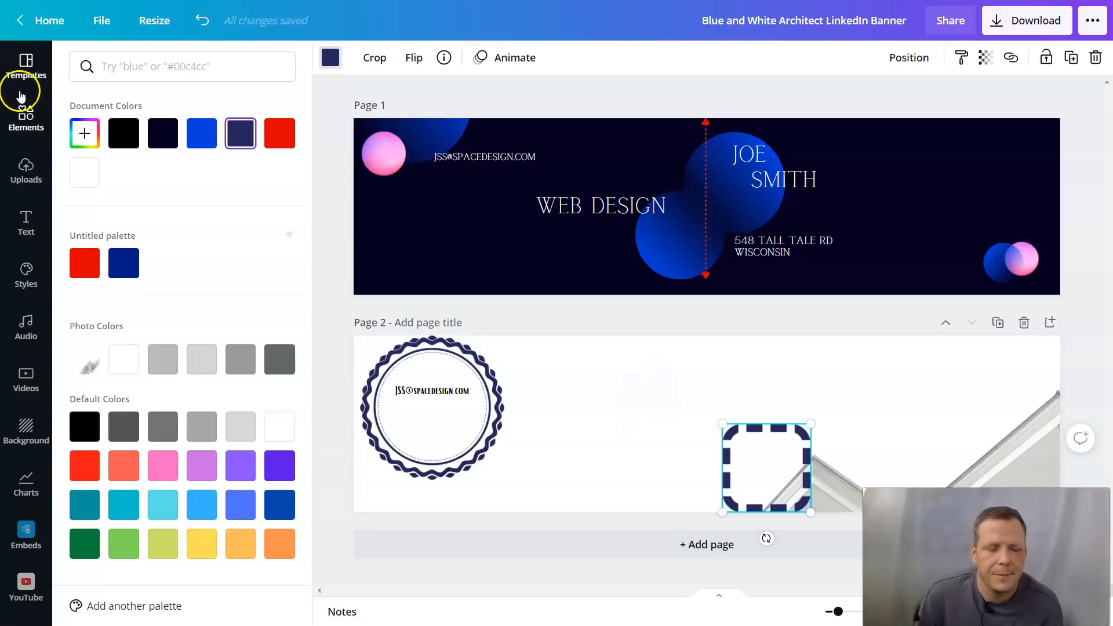
left_click(17, 221)
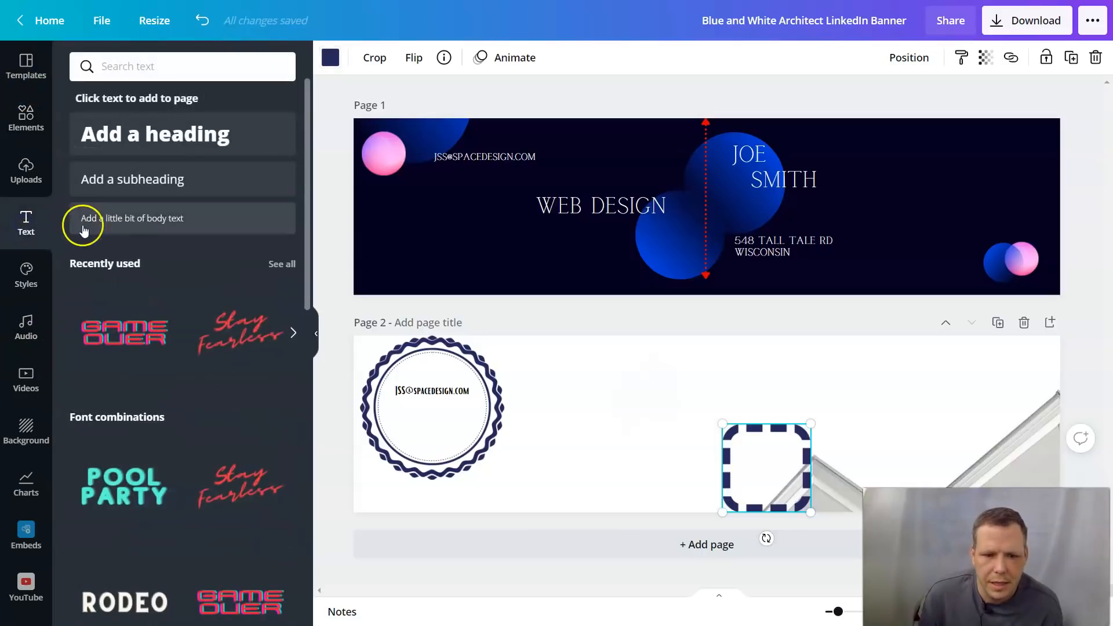
Step: Add a body text box, move it into the dashed frame and set size 15
left_click(144, 221)
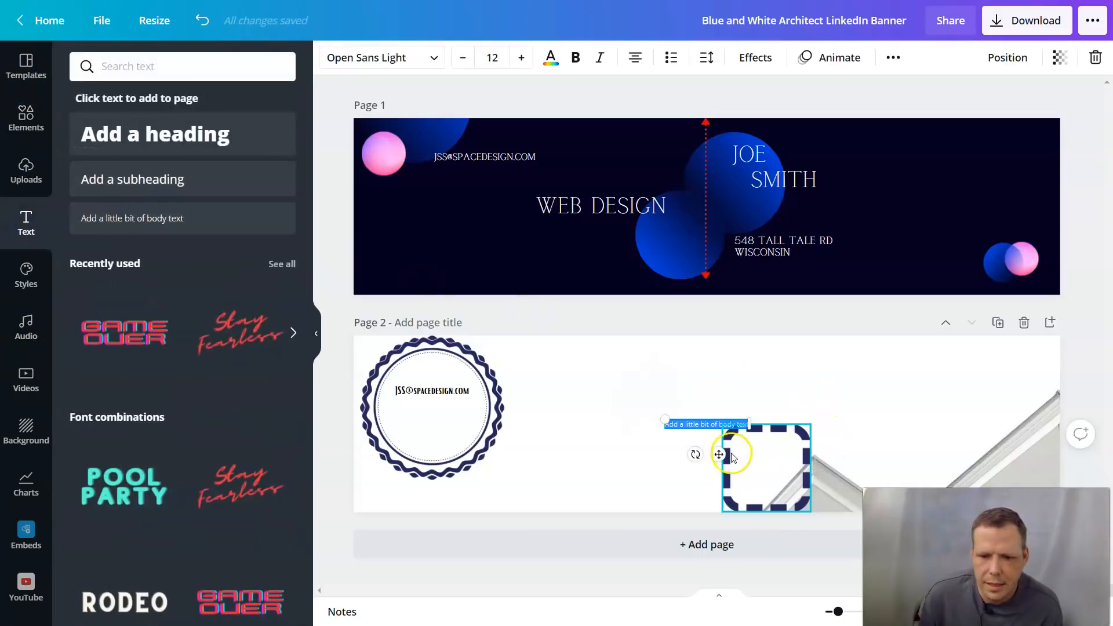
left_click(748, 461)
left_click(705, 424)
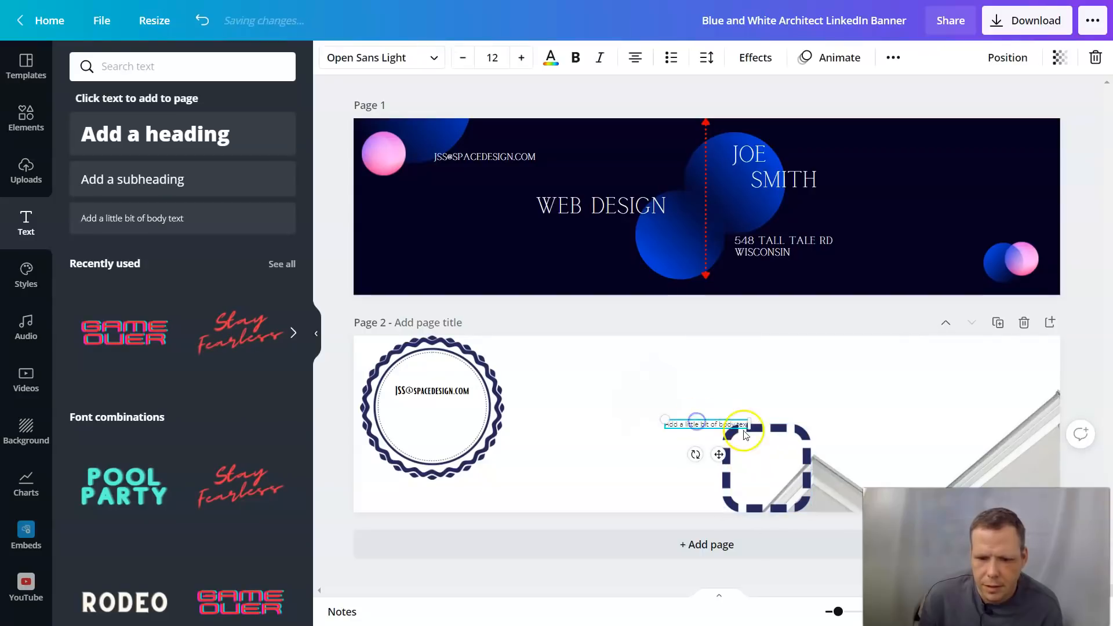
left_click_drag(734, 461, 793, 487)
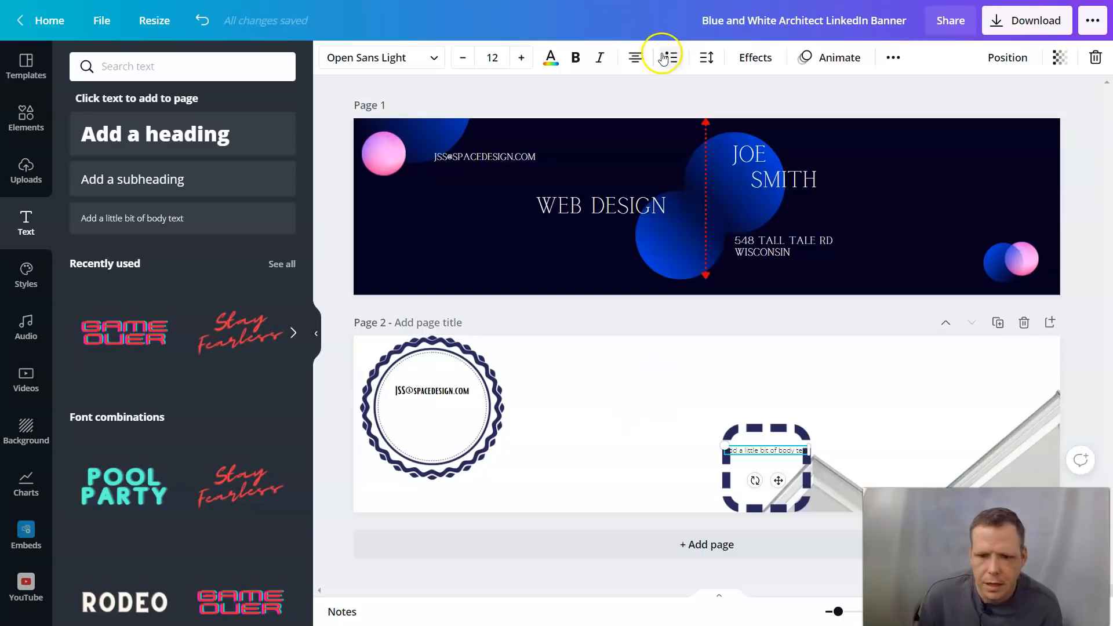
left_click(521, 58)
left_click(521, 57)
left_click(521, 57)
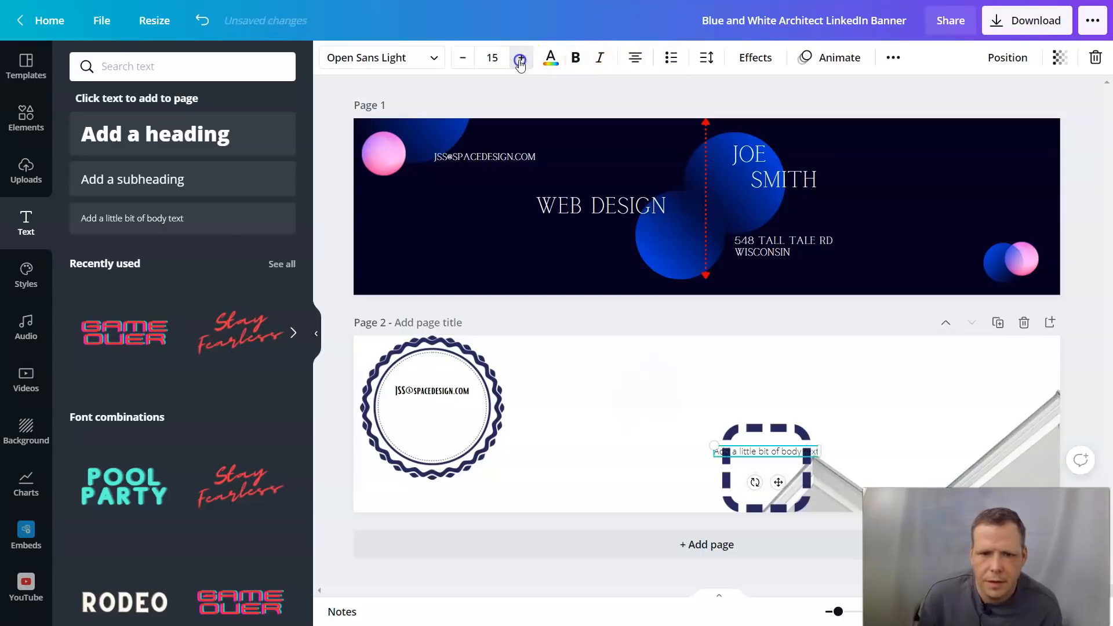
Step: Replace the placeholder with the two-line street address
double_click(814, 451)
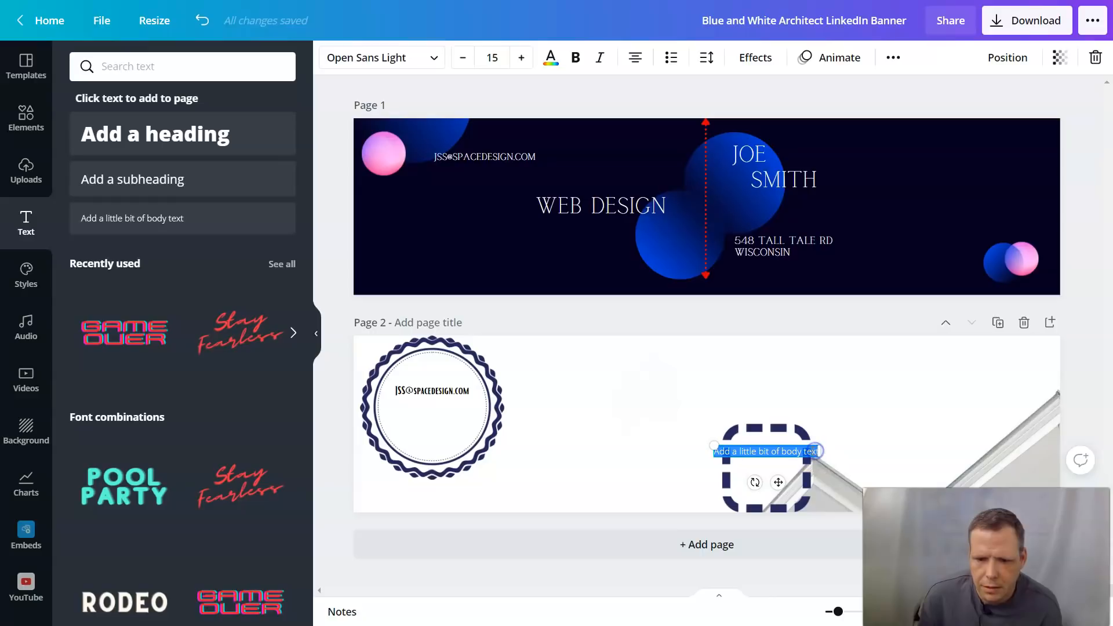
type("vbn")
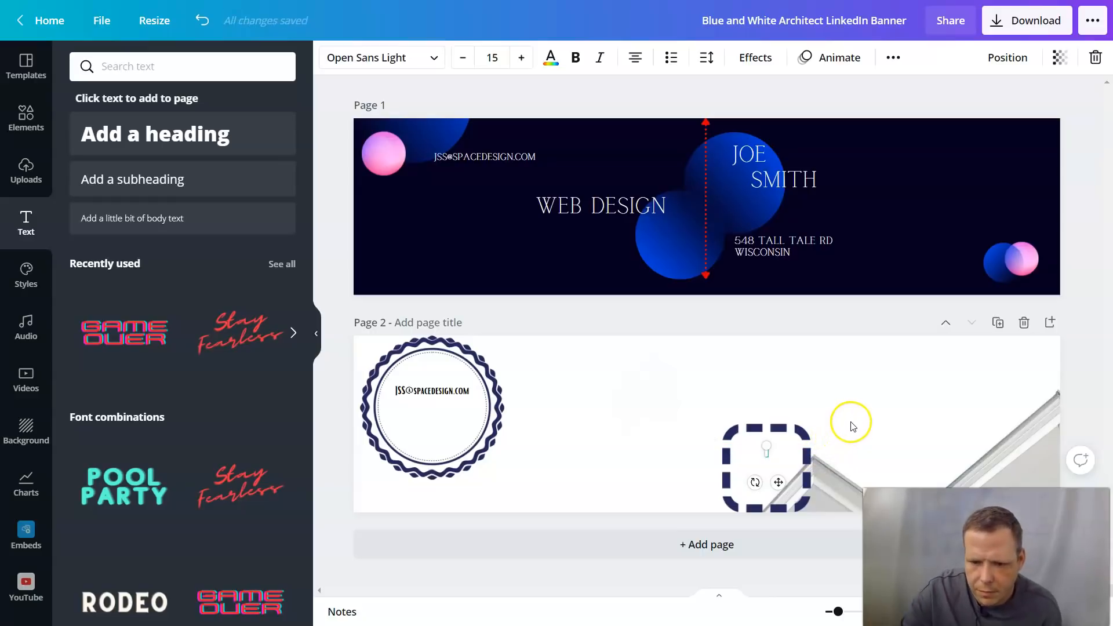
type("vbn")
key("BackSpace")
key("BackSpace")
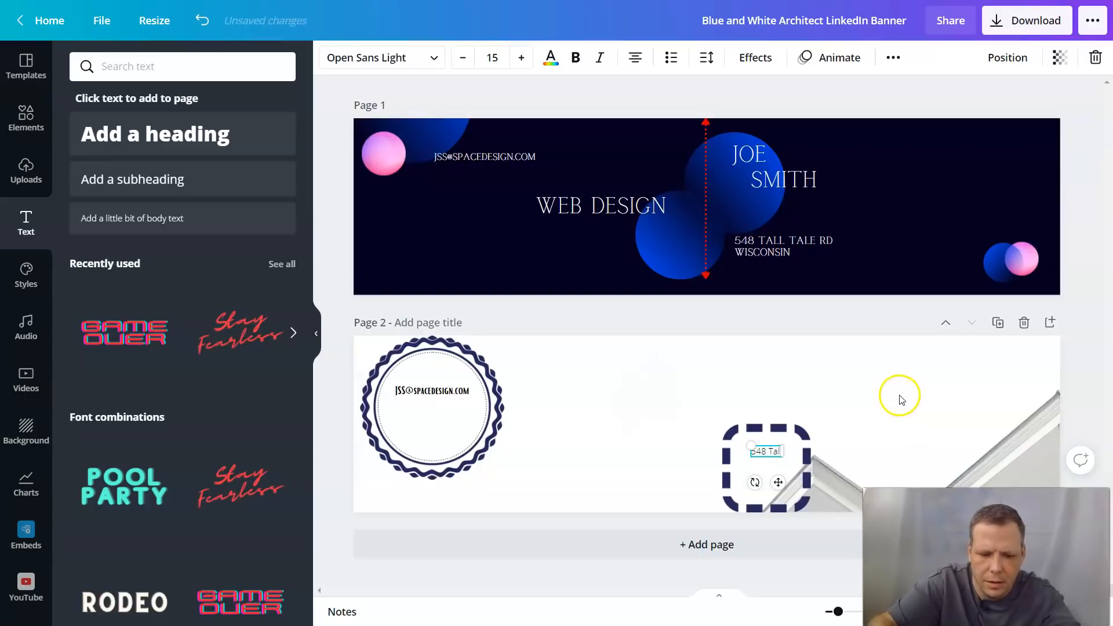
type("tale Rd")
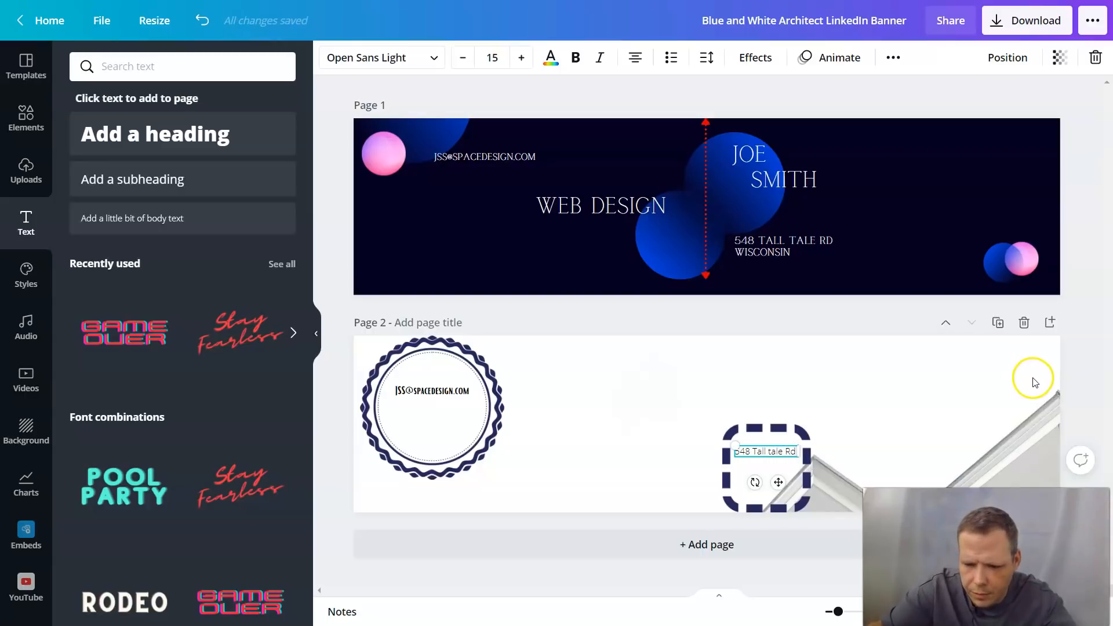
key("Return")
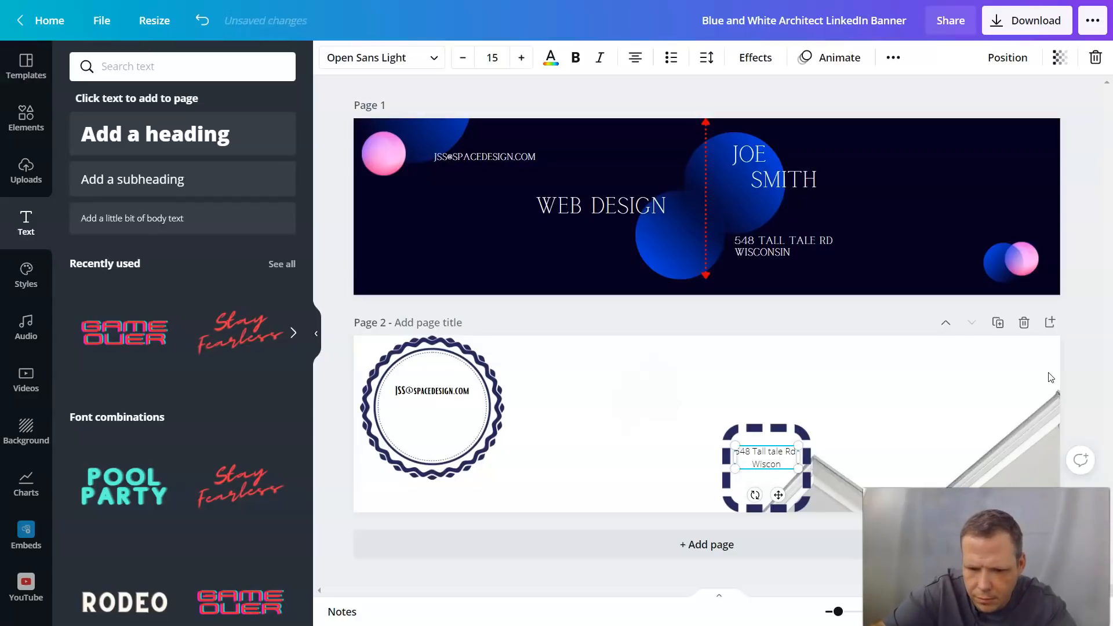
left_click(1049, 374)
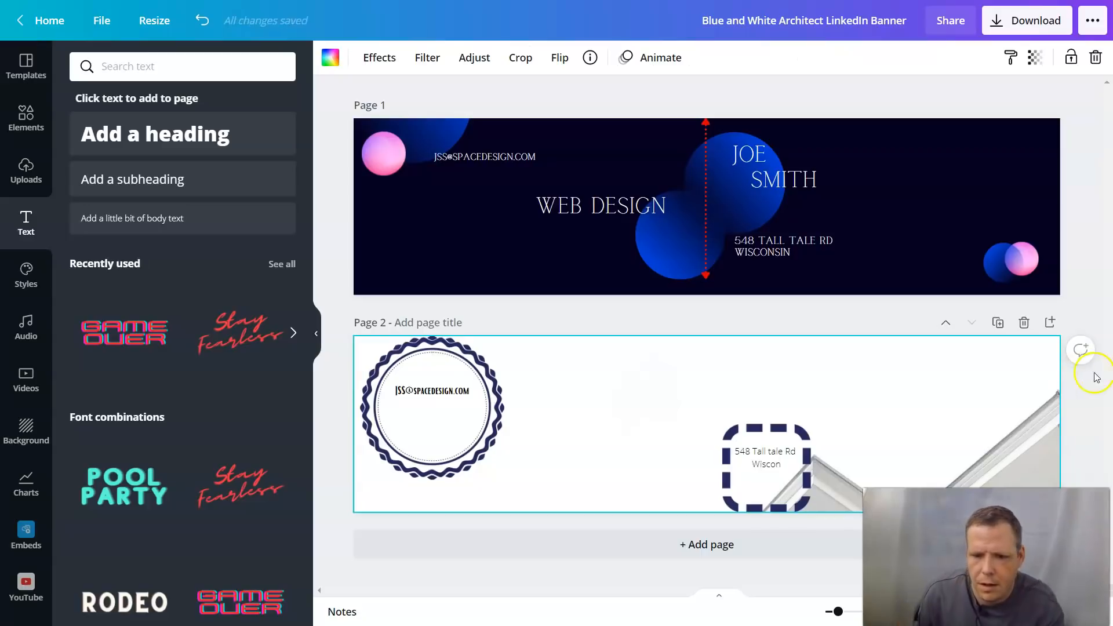
Step: Make the address text bold and set it in the Bright font
left_click_drag(786, 463, 742, 445)
left_click(576, 59)
left_click(439, 58)
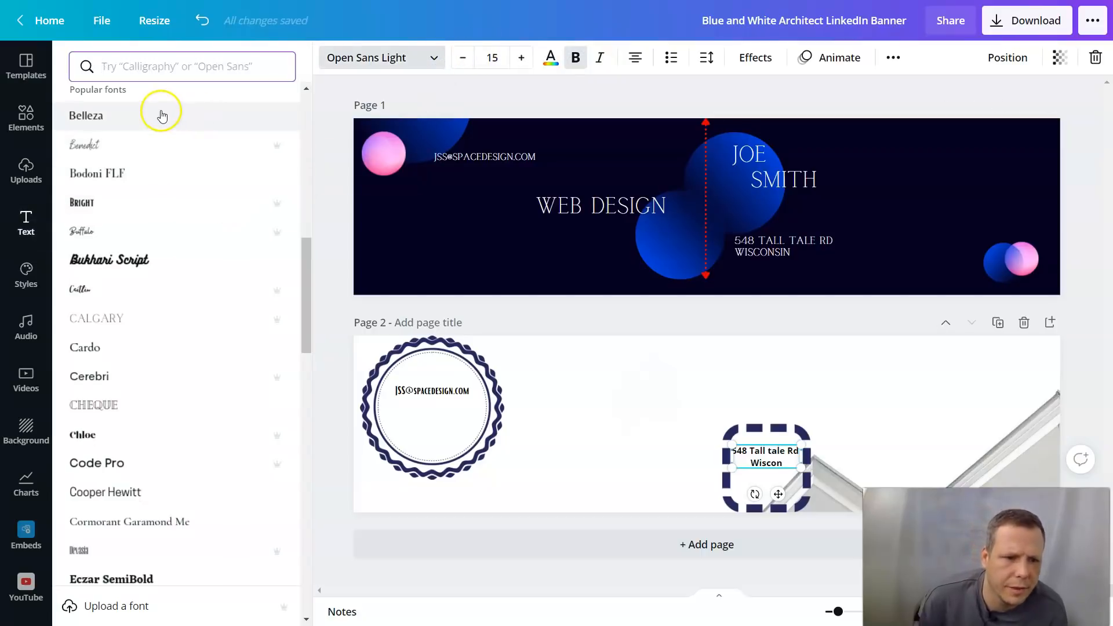
left_click(81, 205)
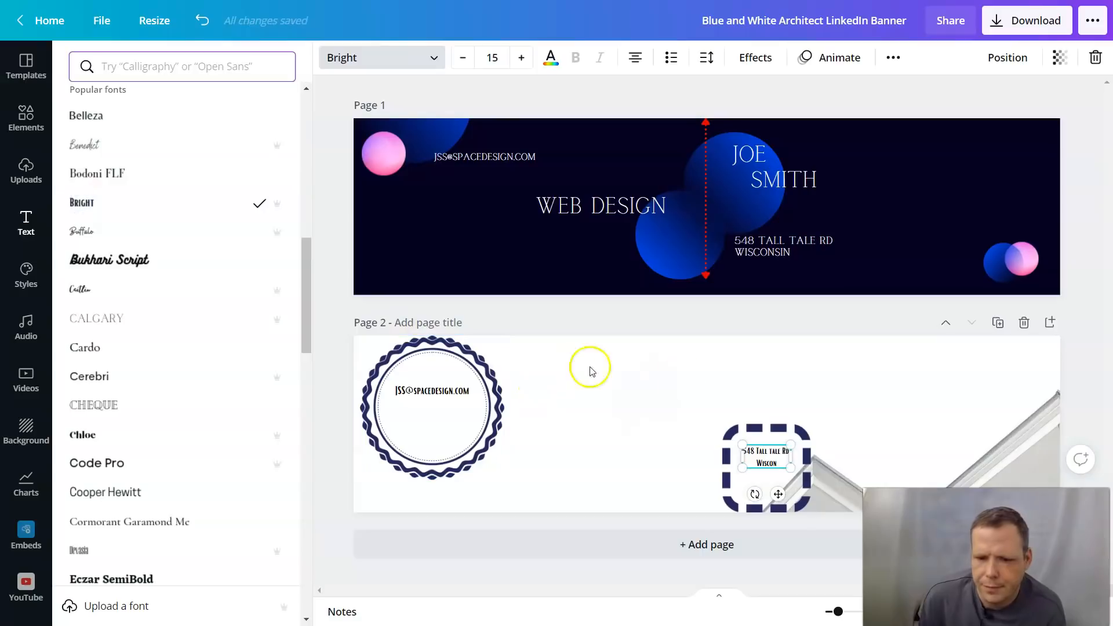
left_click(687, 374)
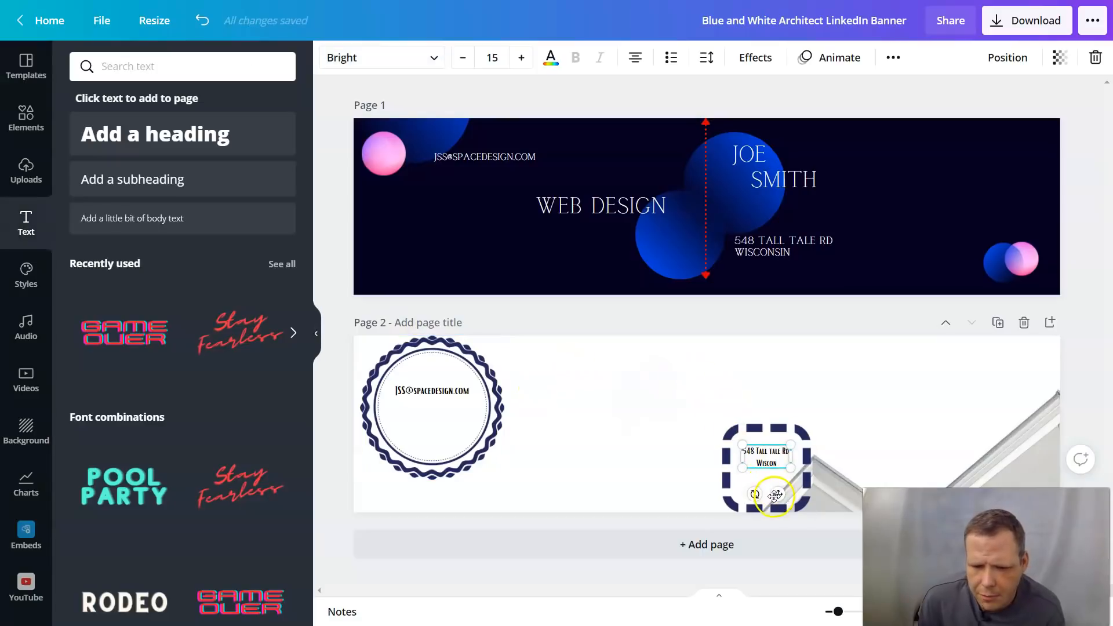
Step: Shift the dashed frame slightly right and re-centre the address text inside it
left_click_drag(777, 498, 783, 508)
left_click(860, 406)
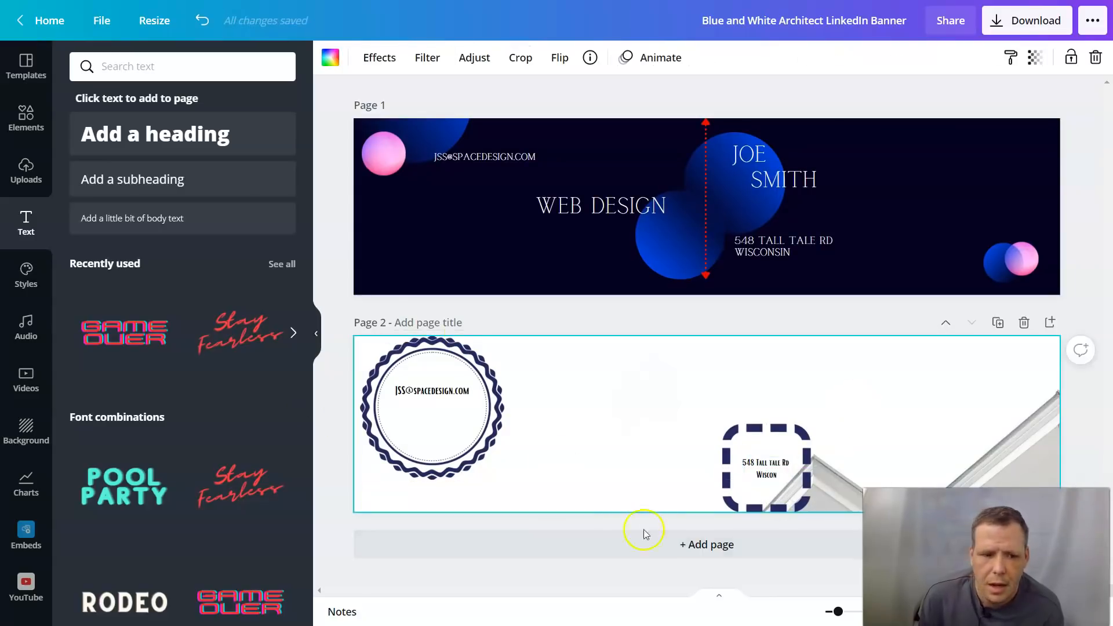
left_click(805, 492)
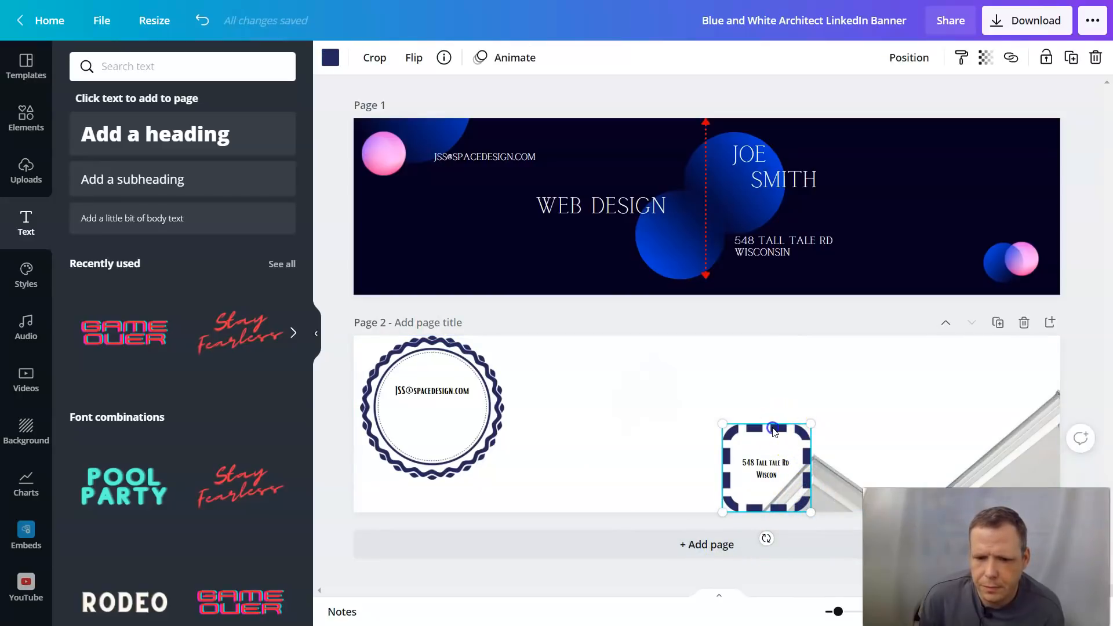
left_click_drag(776, 431, 806, 430)
left_click(776, 464)
left_click_drag(787, 504, 807, 505)
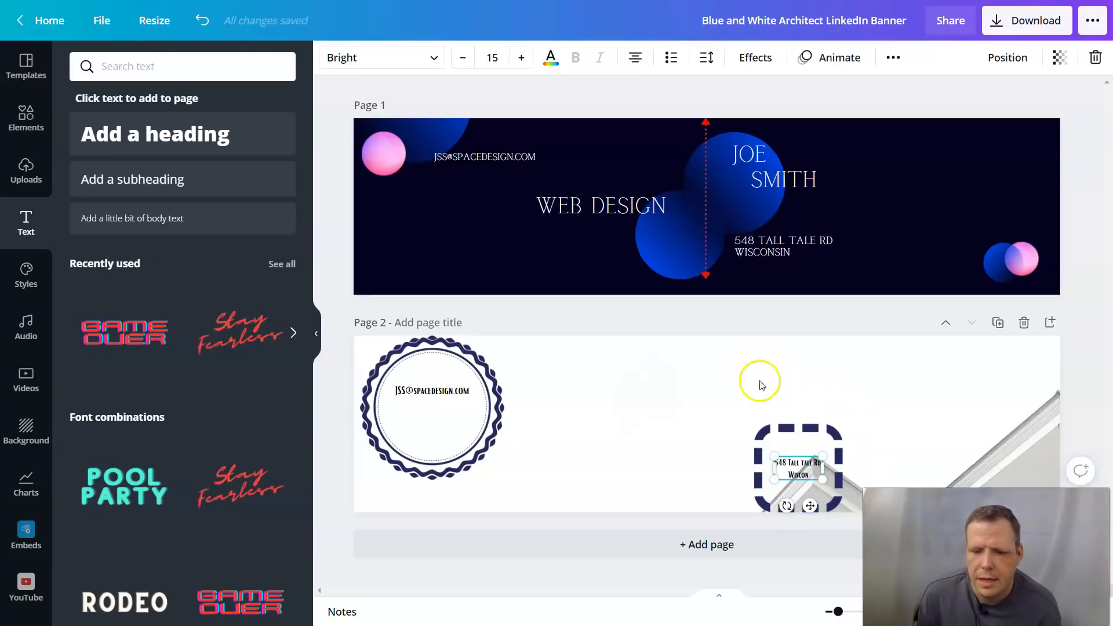
left_click(661, 367)
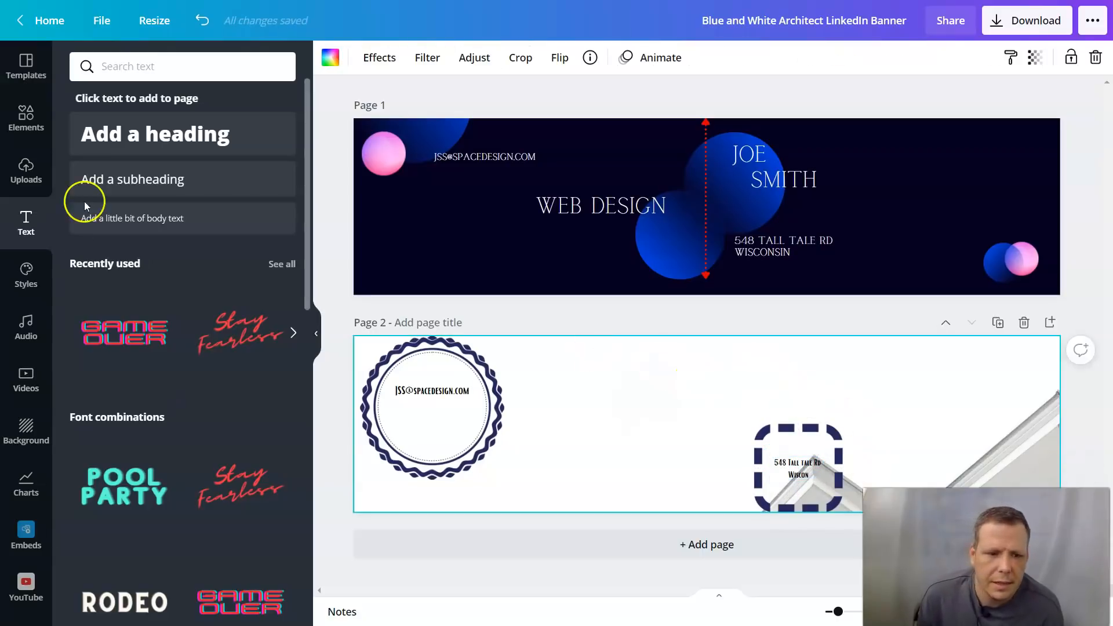
Step: Add the wavy dotted line from a 'Line' search and rotate it 41 degrees beside the badge
left_click(24, 110)
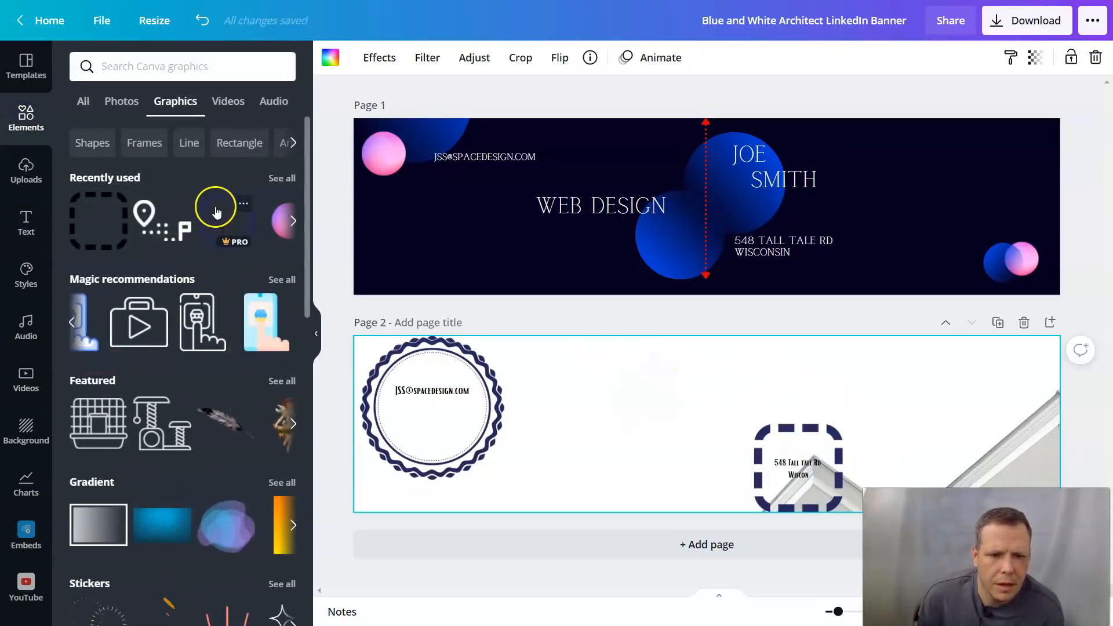
left_click(189, 143)
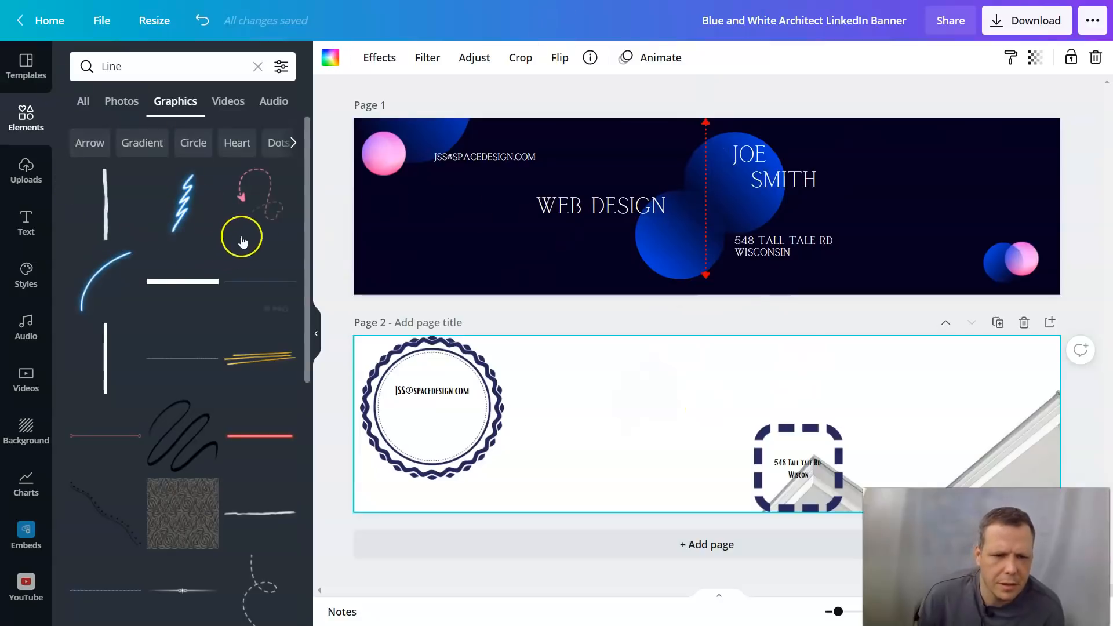
scroll(240, 360, "down", 3)
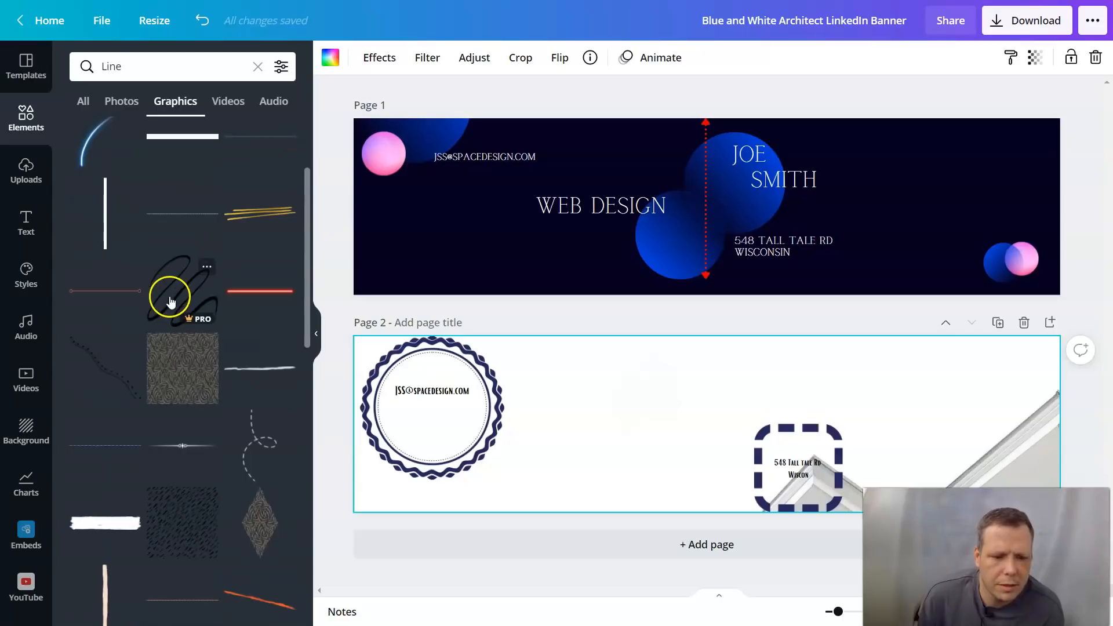
left_click(116, 369)
left_click_drag(650, 434, 589, 429)
left_click_drag(629, 515, 556, 480)
left_click_drag(621, 427, 620, 426)
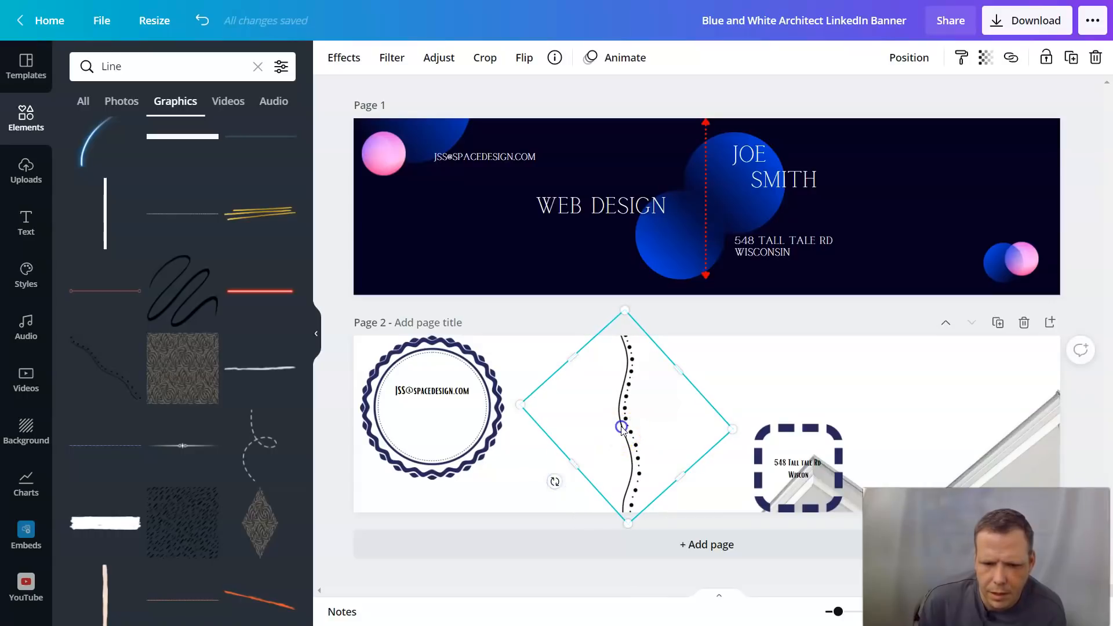
Step: Remove an accidental blank third page and place the dotted line between badge and frame
left_click(639, 538)
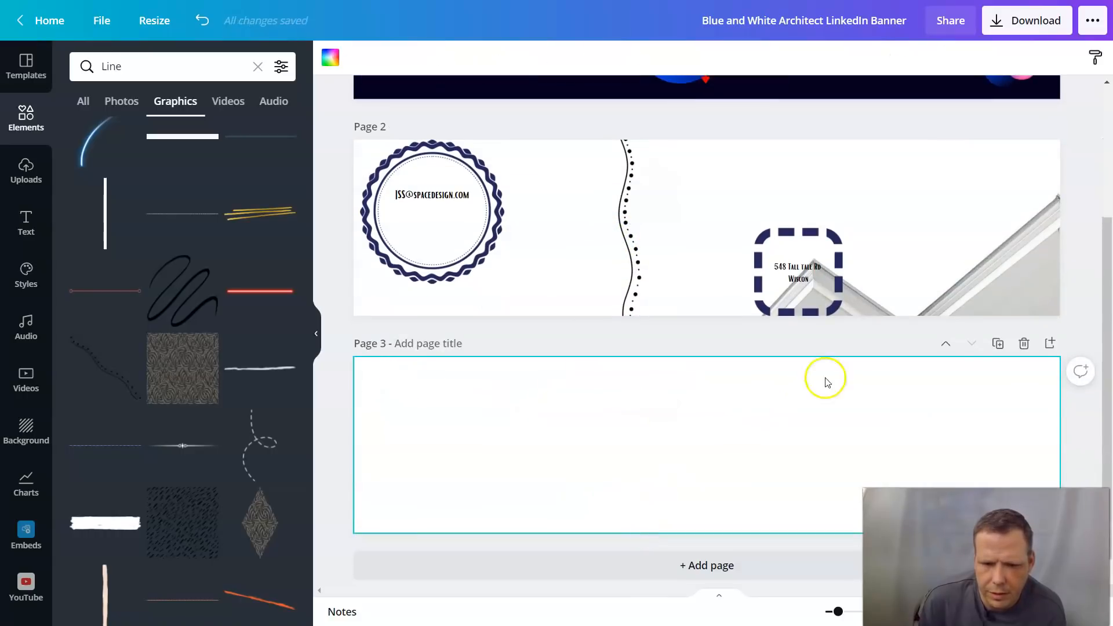
left_click(1024, 344)
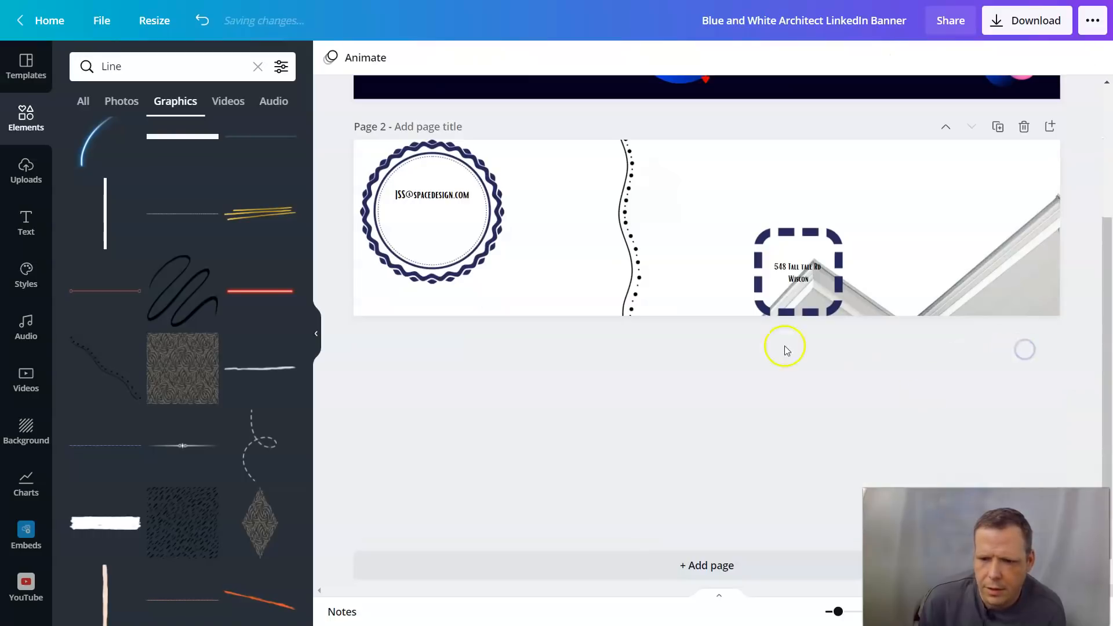
left_click(638, 411)
left_click_drag(641, 427, 716, 436)
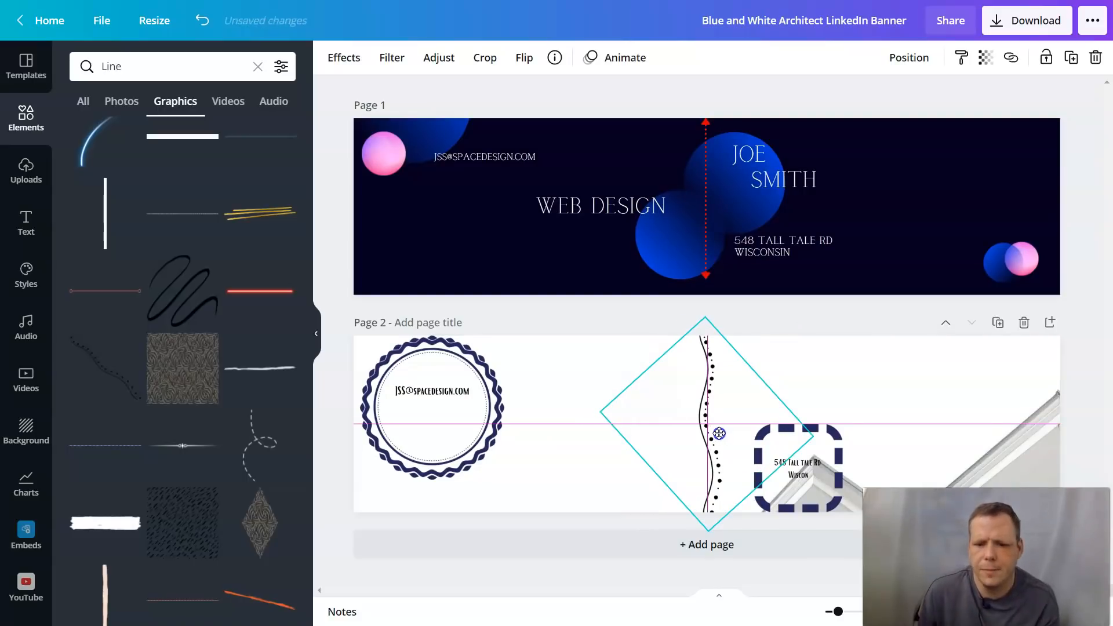
left_click_drag(719, 434, 718, 435)
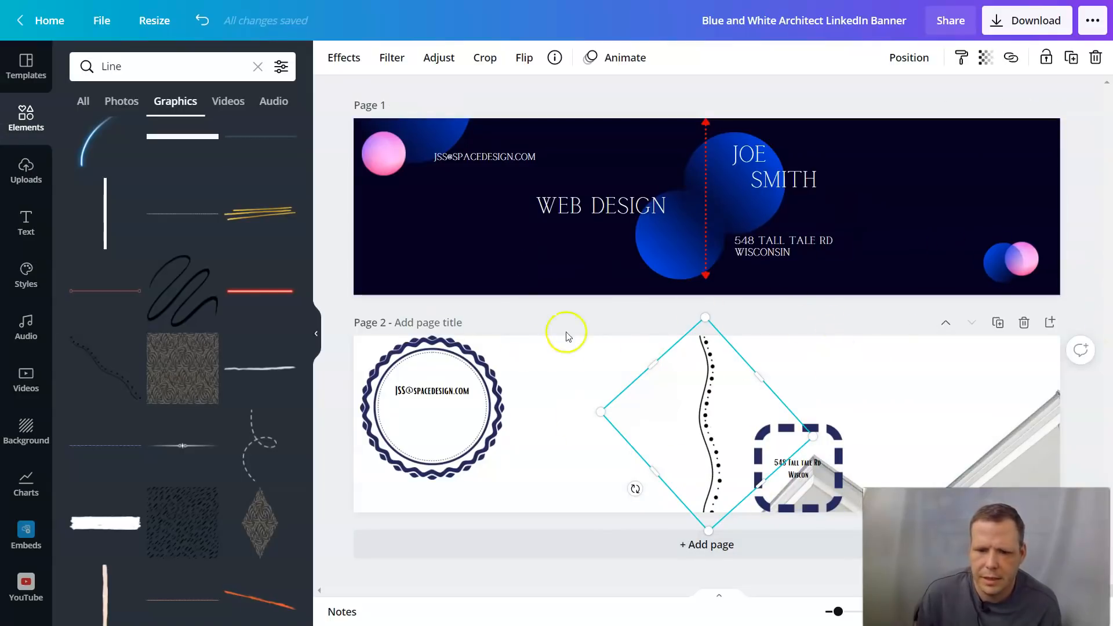
Step: Add a subheading beside the badge and type 'Web Design'
left_click(25, 219)
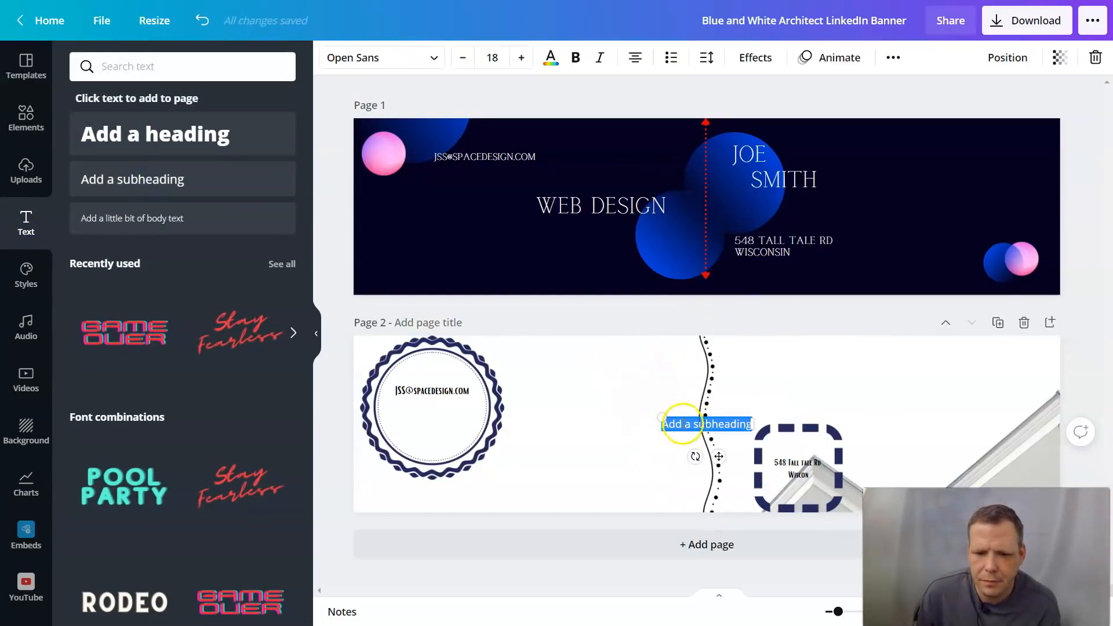
left_click_drag(648, 420, 553, 373)
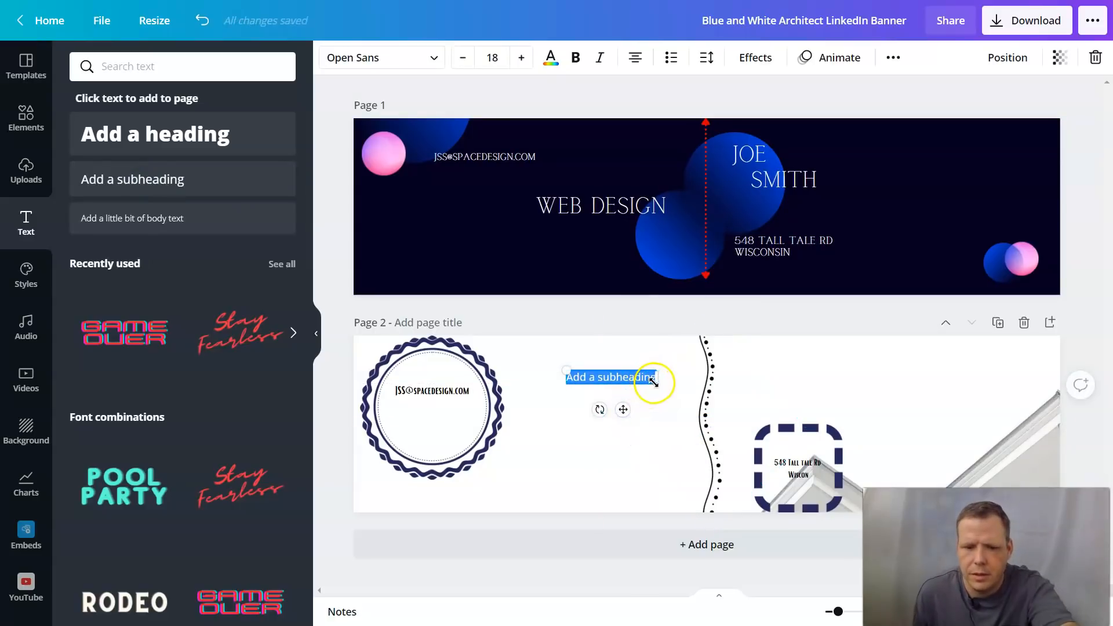
key("BackSpace")
type("gh")
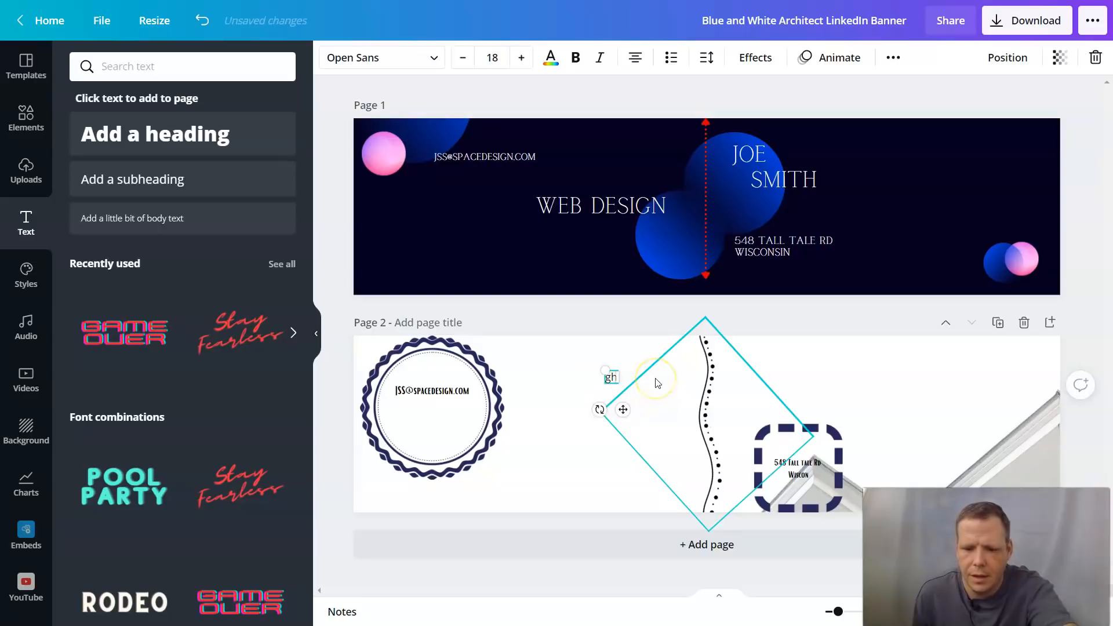
type("W")
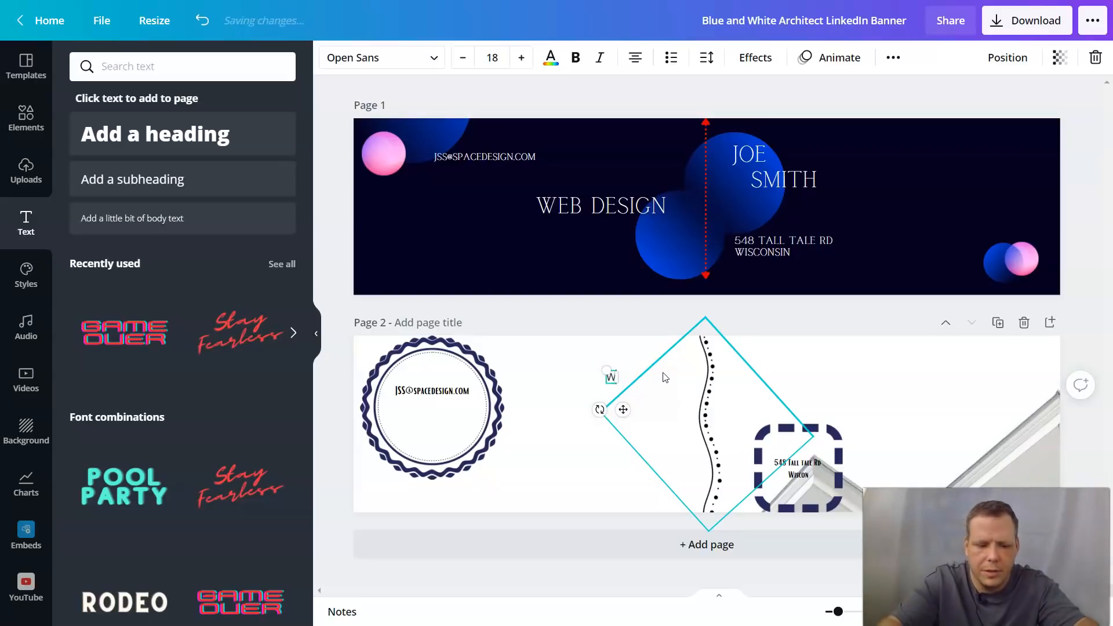
type("eb Design")
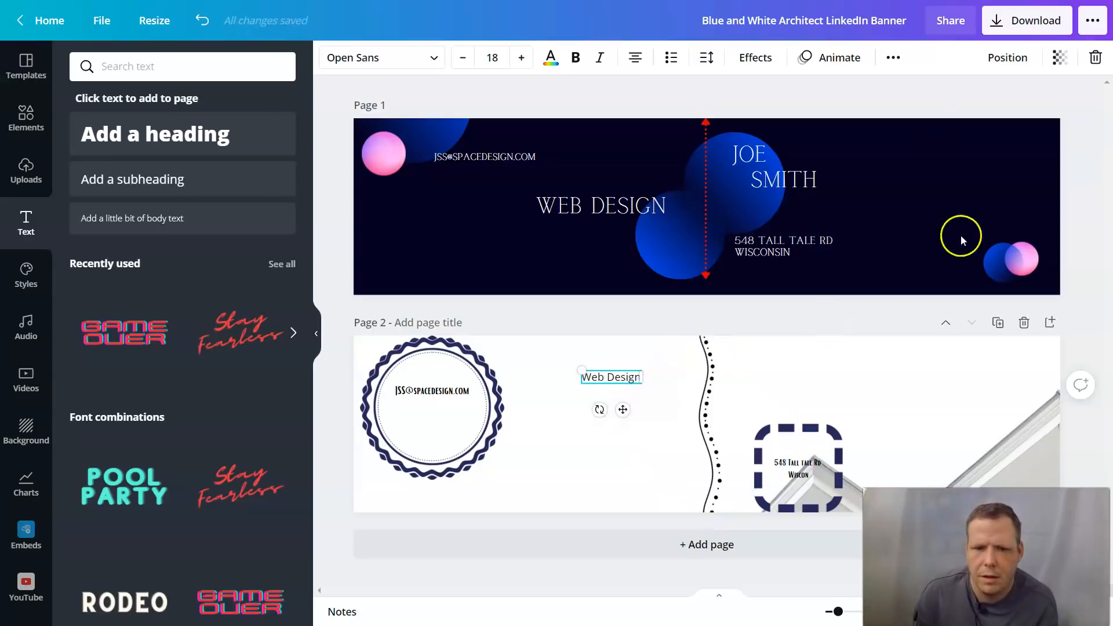
Step: Make 'Web Design' bold and italic and enlarge it to size 33
left_click(580, 60)
left_click(601, 58)
left_click(518, 59)
left_click(517, 59)
left_click(517, 59)
left_click(517, 59)
left_click(517, 59)
left_click(517, 59)
left_click(517, 59)
left_click(518, 59)
left_click(517, 59)
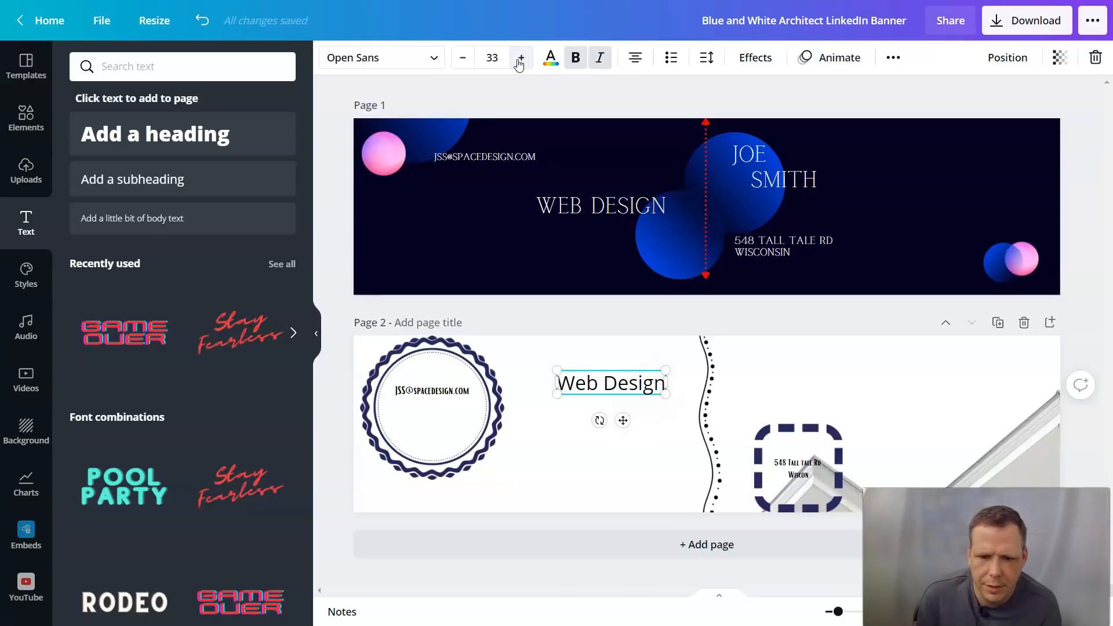
left_click(518, 59)
left_click(518, 59)
left_click(518, 59)
left_click(518, 59)
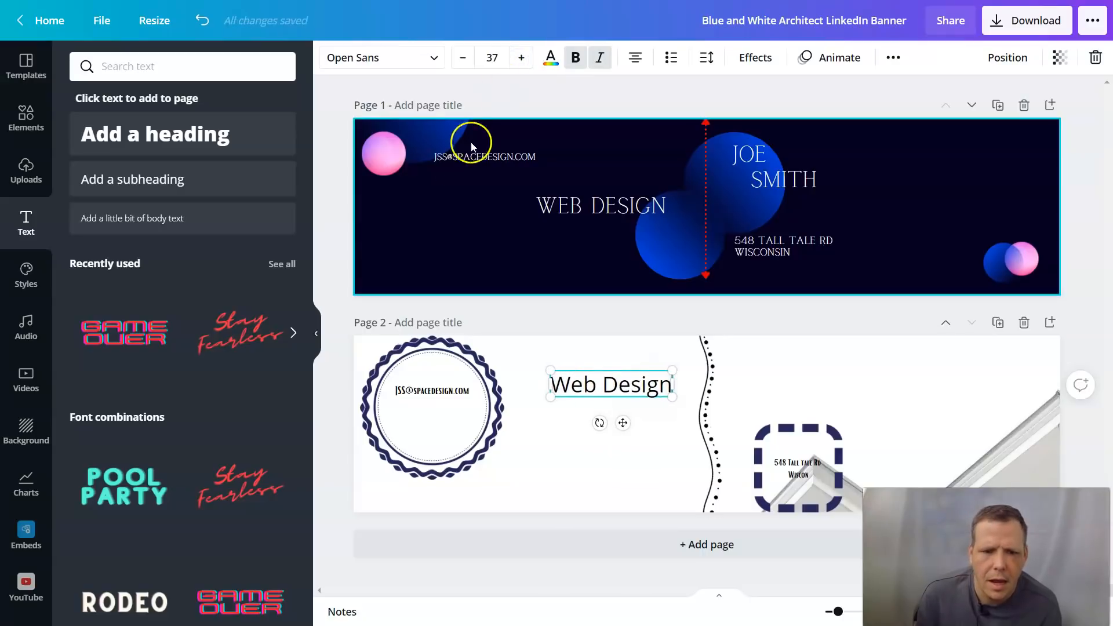
Step: Set the Web Design text in the Findel font
left_click(434, 57)
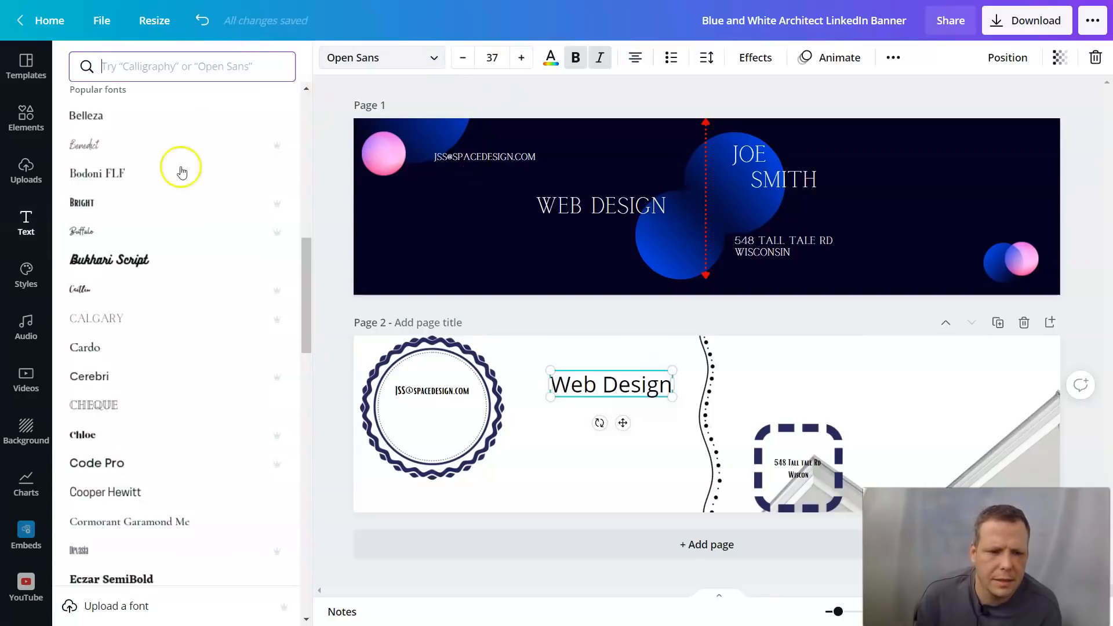
scroll(151, 510, "down", 4)
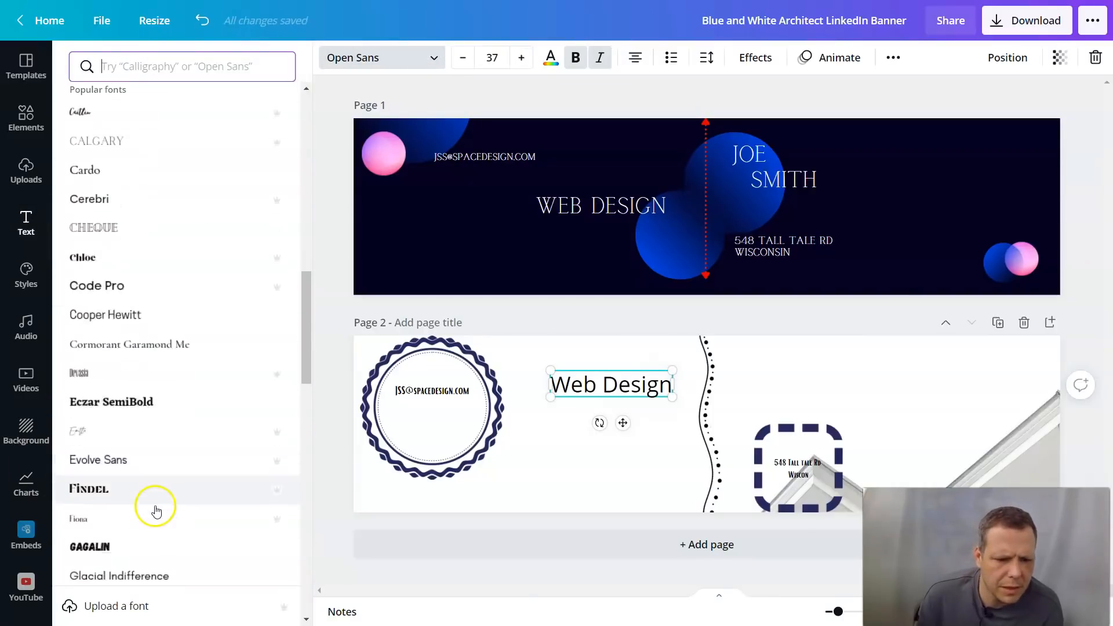
left_click(92, 446)
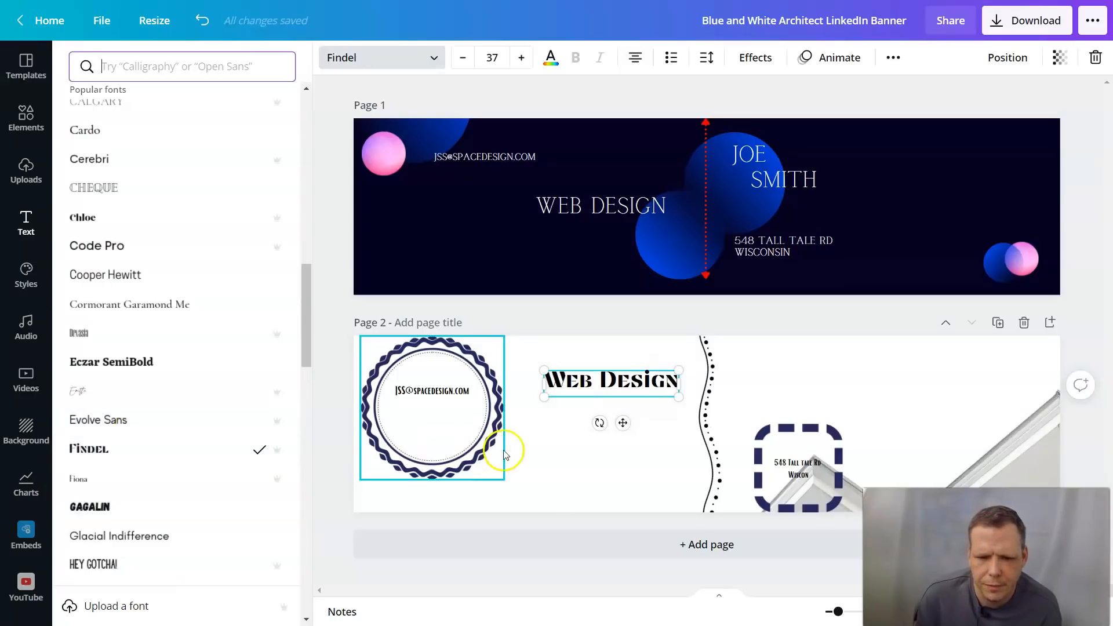
left_click_drag(572, 399, 570, 422)
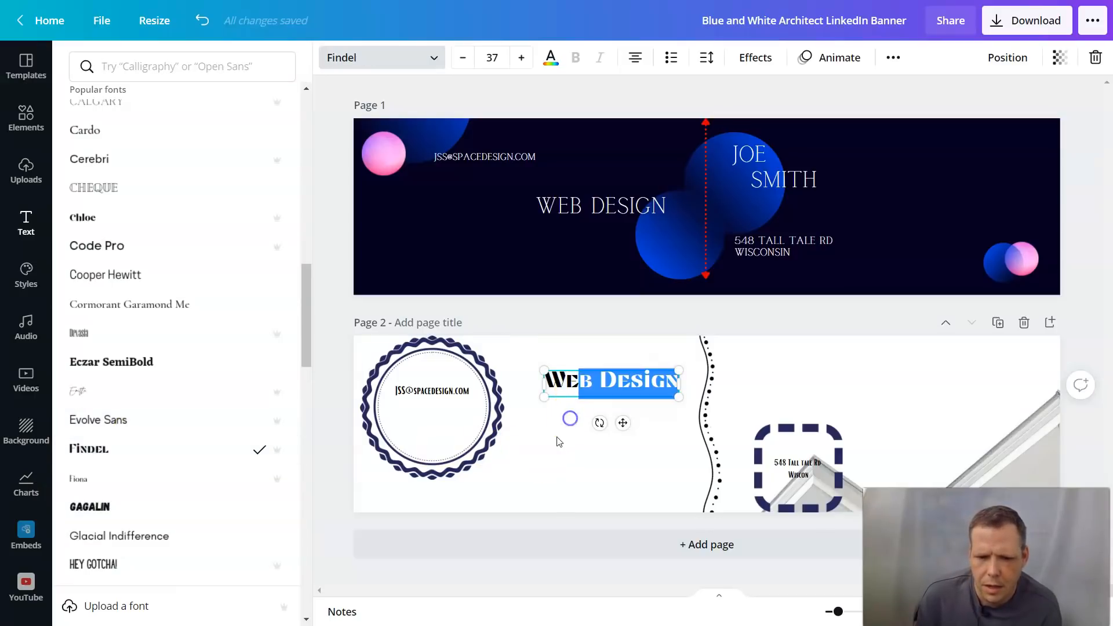
left_click(608, 418)
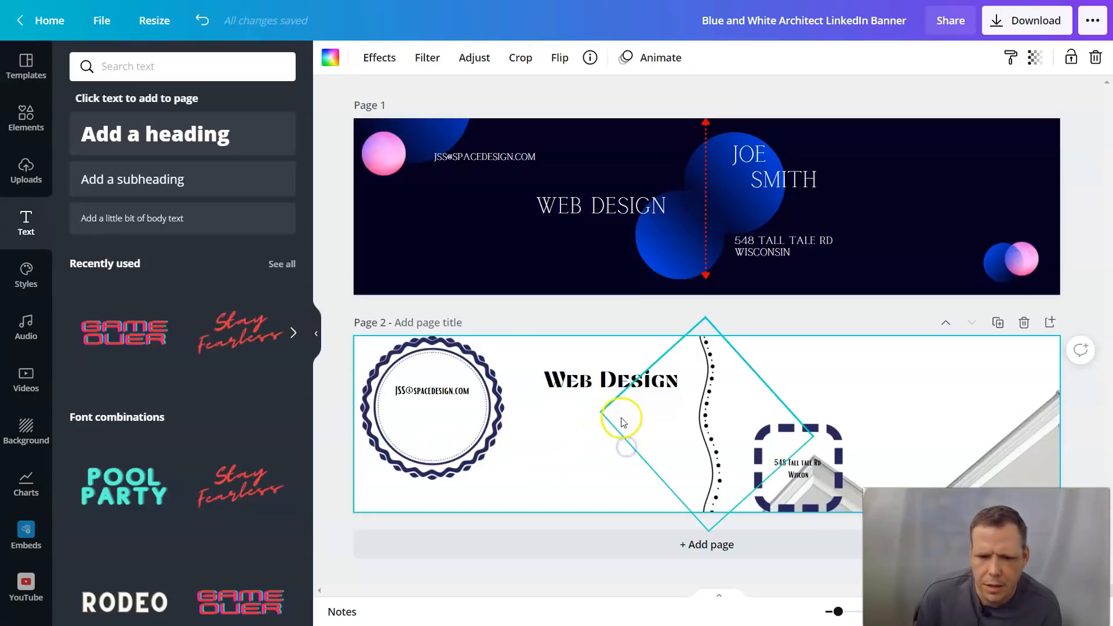
Step: Move Web Design lower beside the badge and colour it dark grey
left_click(613, 382)
left_click_drag(624, 423, 615, 480)
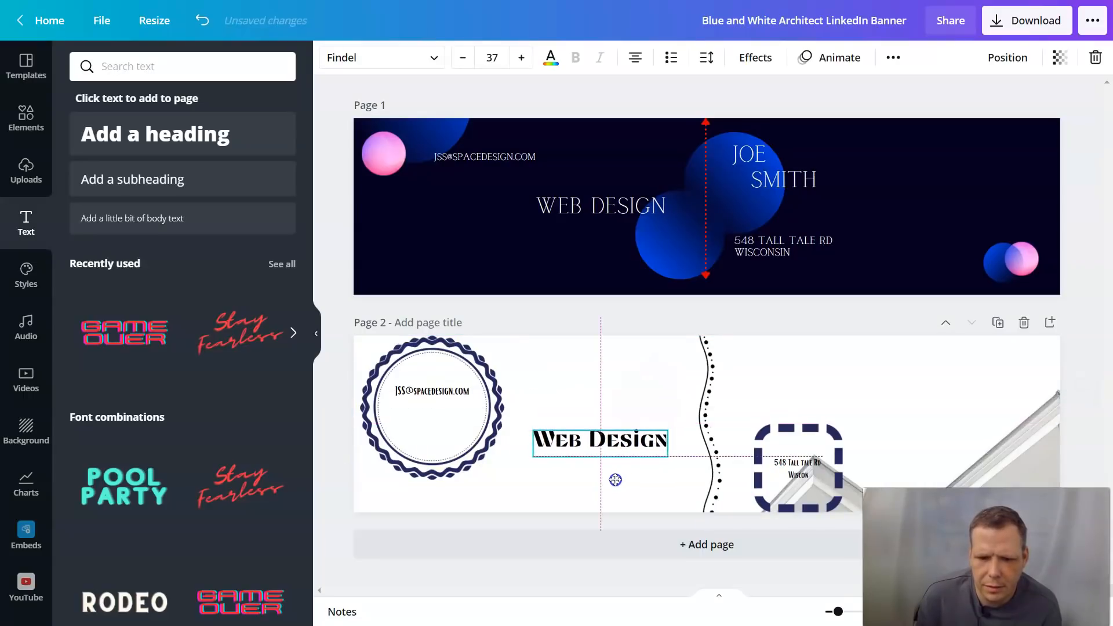
left_click(549, 60)
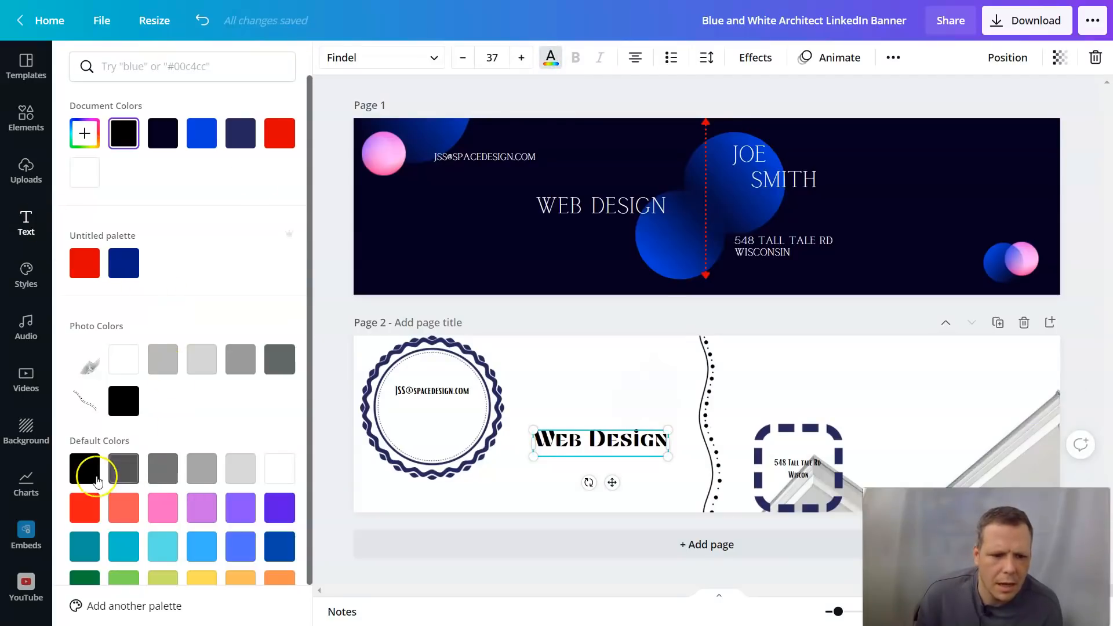
left_click(162, 473)
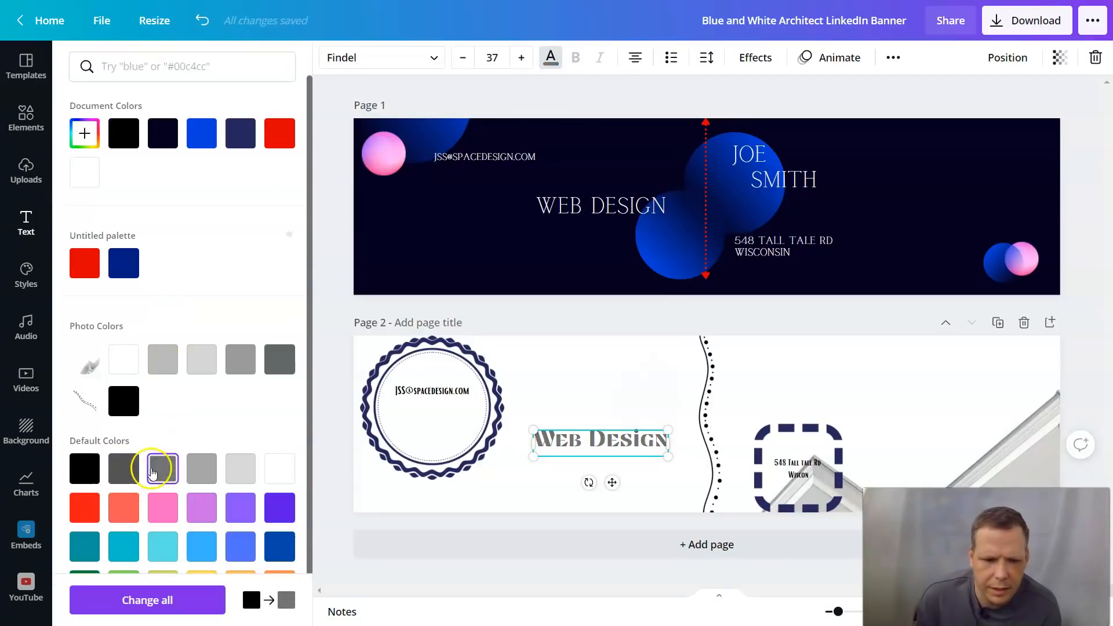
left_click(129, 468)
left_click(627, 362)
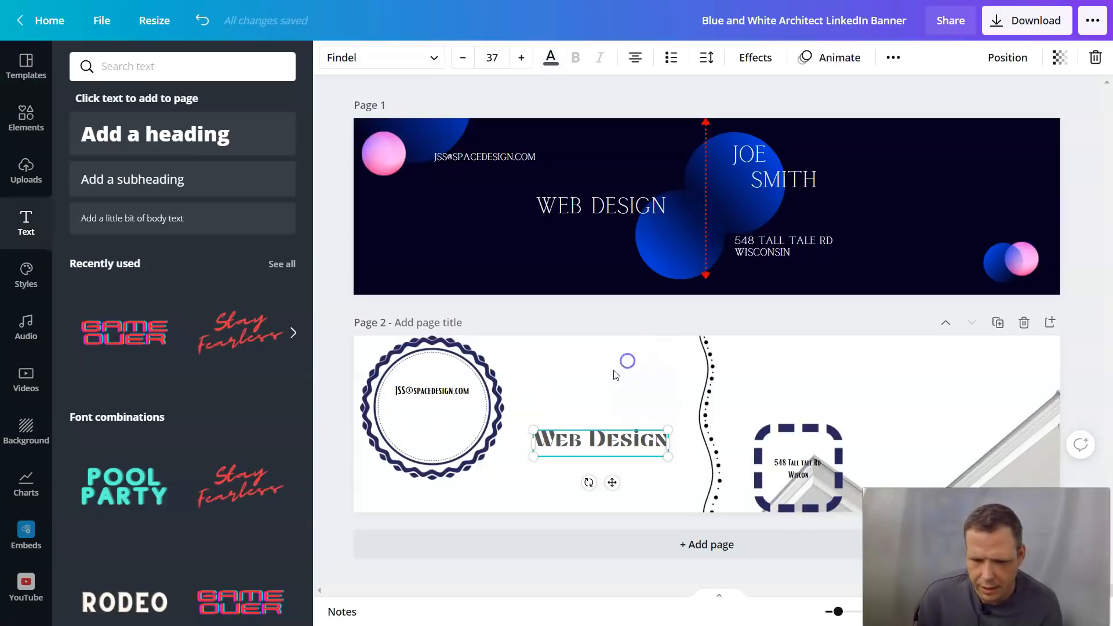
Step: Add a subheading box above page 2's dashed address frame with the title and first name, then break the line for the surname
left_click(804, 385)
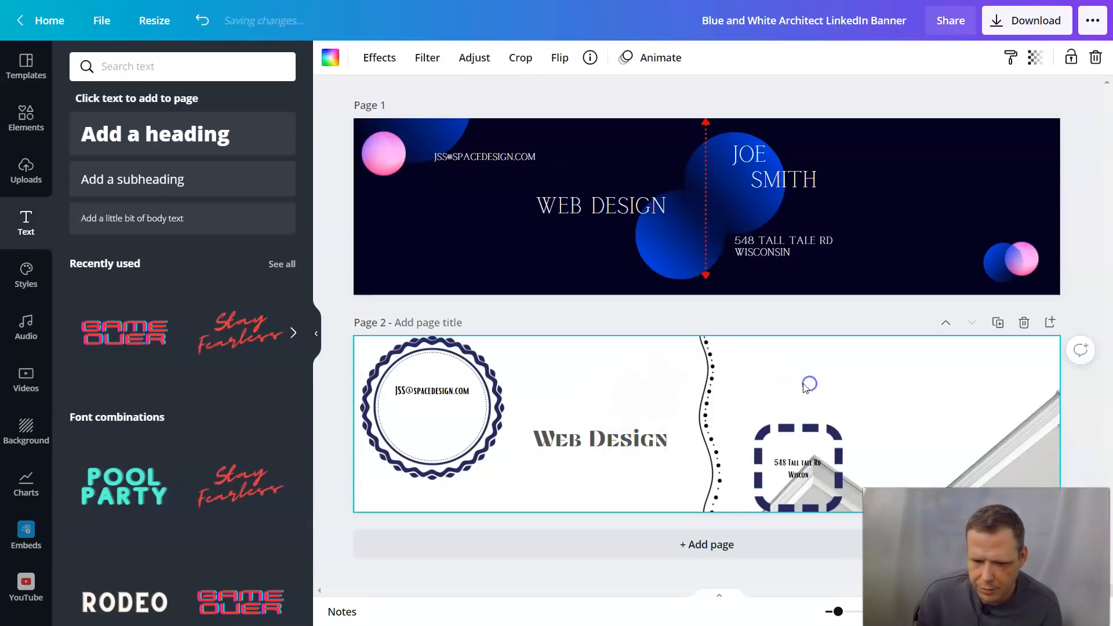
left_click(166, 179)
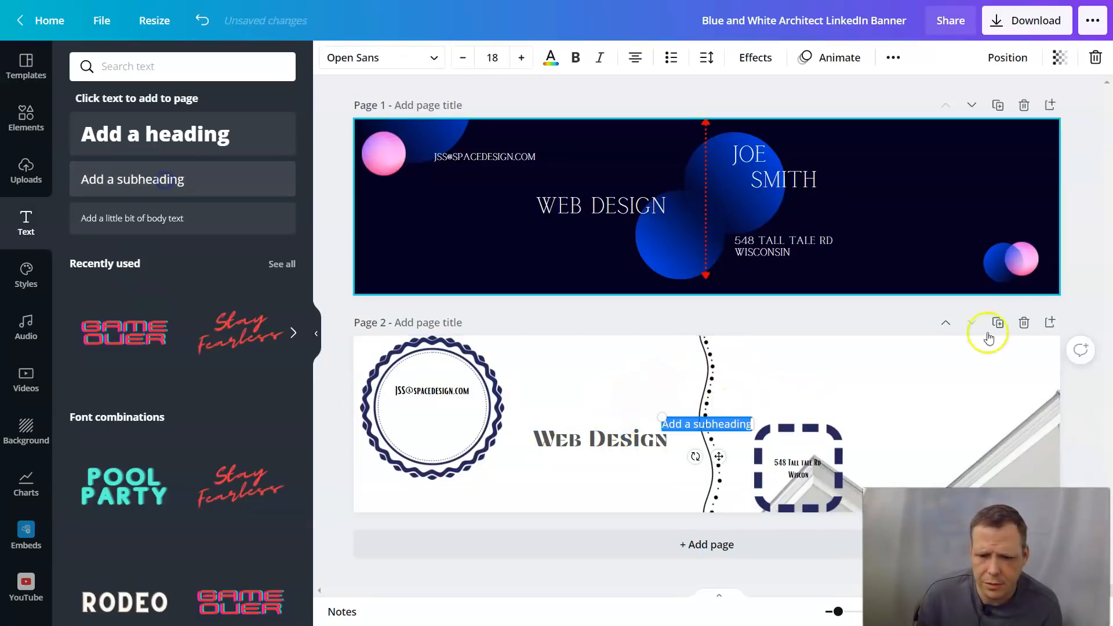
left_click_drag(768, 412, 796, 407)
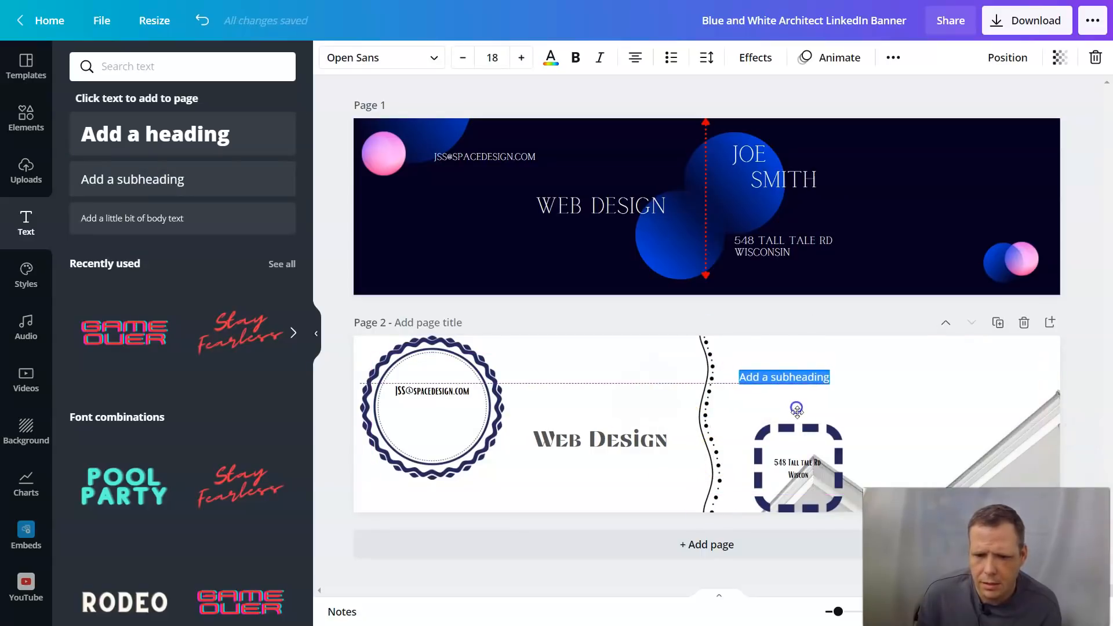
left_click(707, 354)
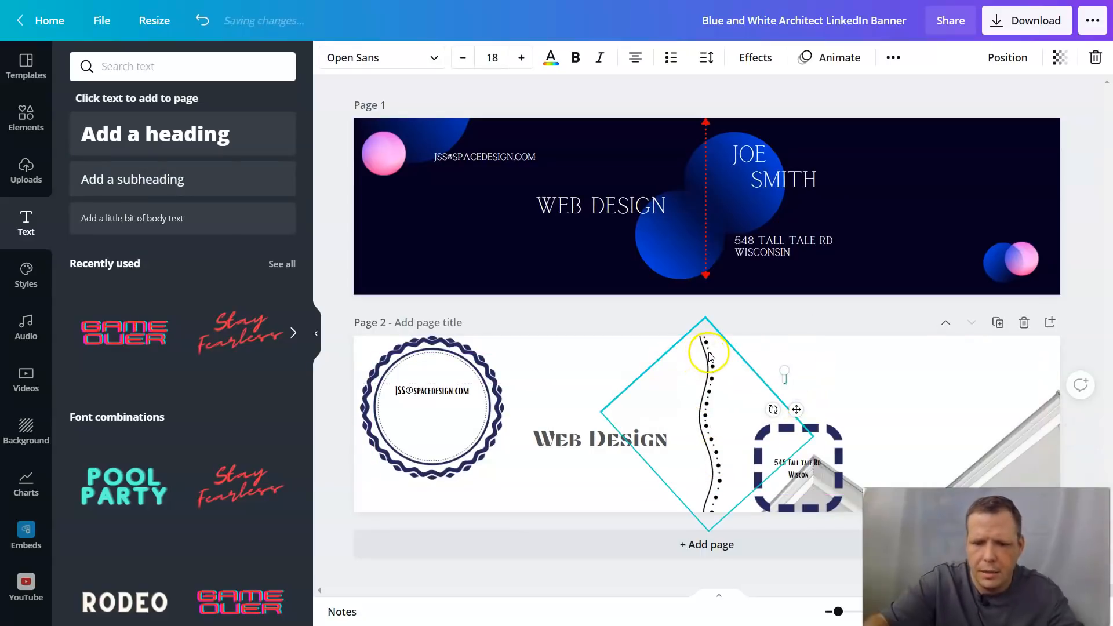
type("Mr. Joe")
key("Return")
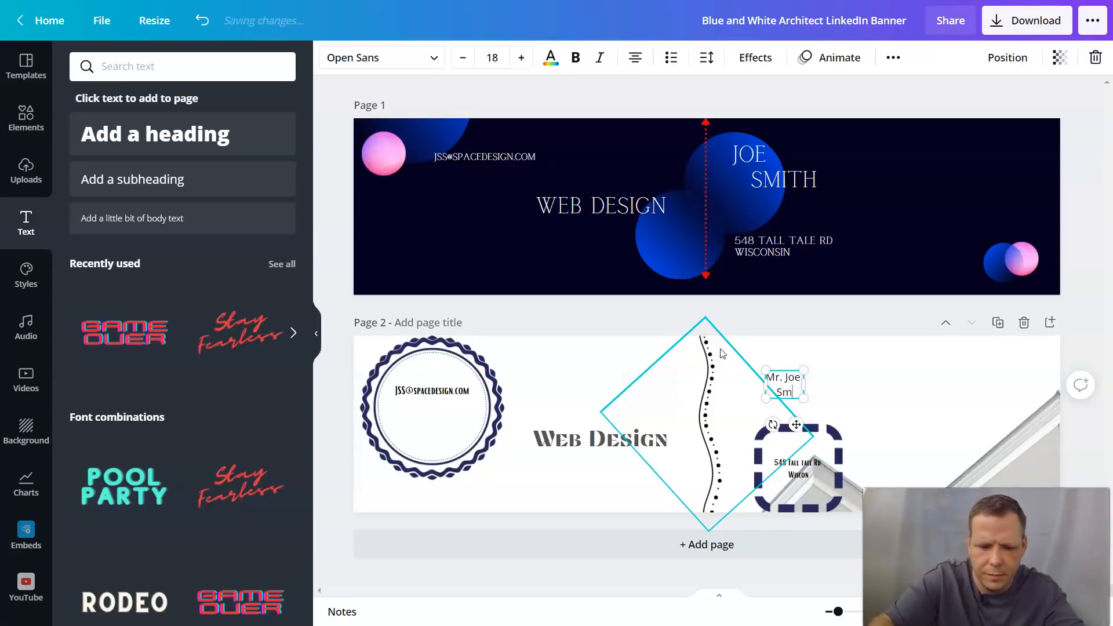
Step: Raise the name text's font size with repeated increases and widen its text box
left_click(522, 58)
left_click(788, 387)
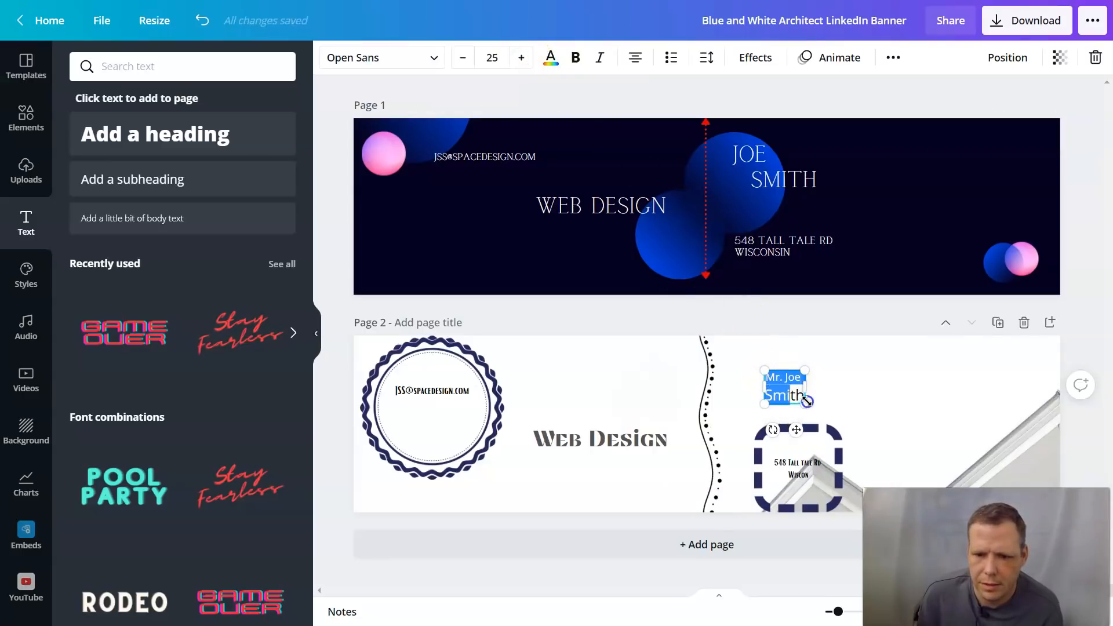
left_click(800, 394)
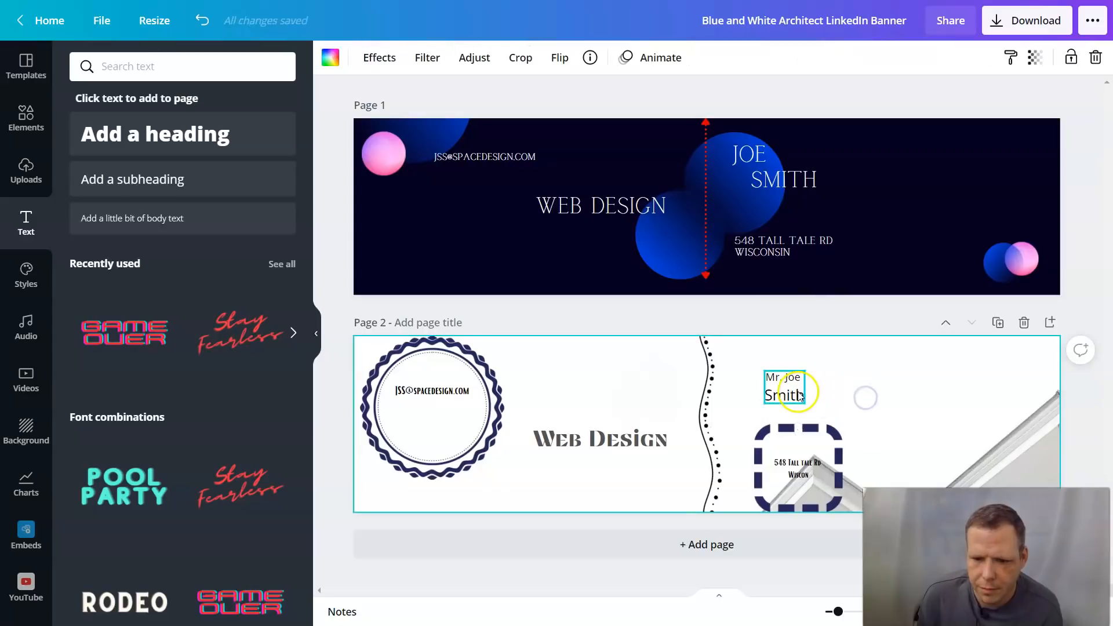
left_click(799, 393)
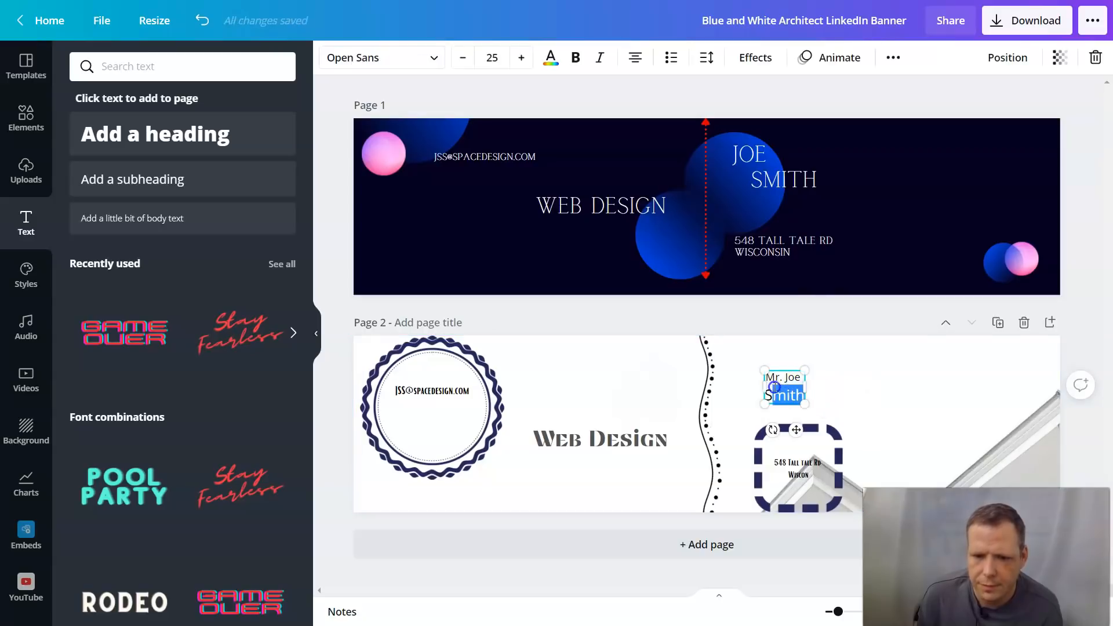
left_click(522, 58)
left_click(521, 58)
left_click(524, 60)
left_click(524, 59)
left_click(524, 59)
left_click(523, 59)
left_click(523, 59)
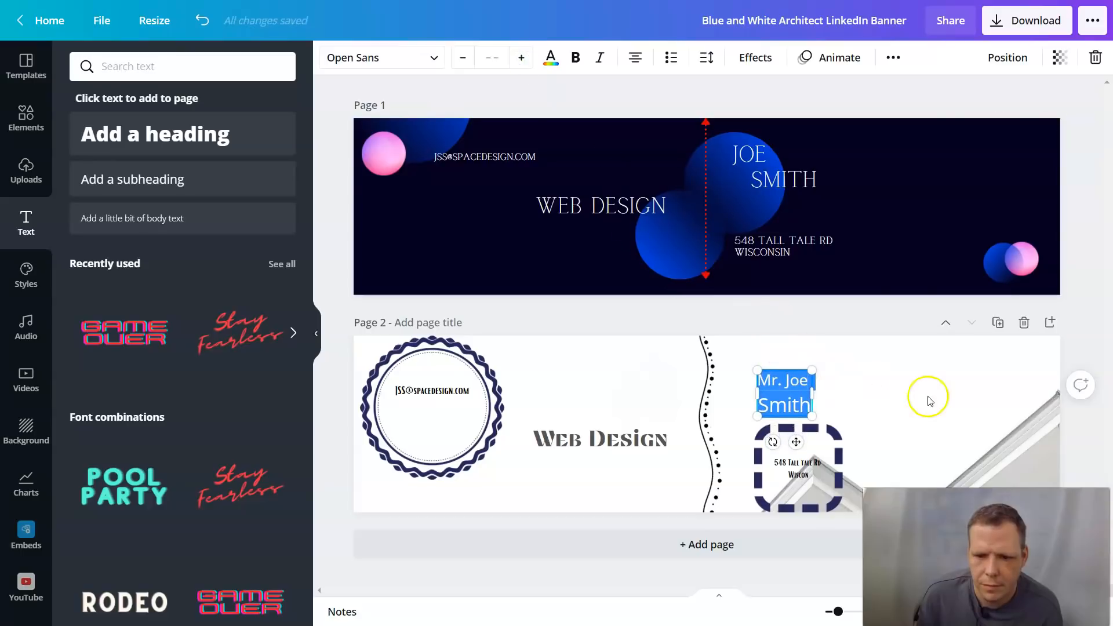
left_click(892, 377)
left_click(807, 380)
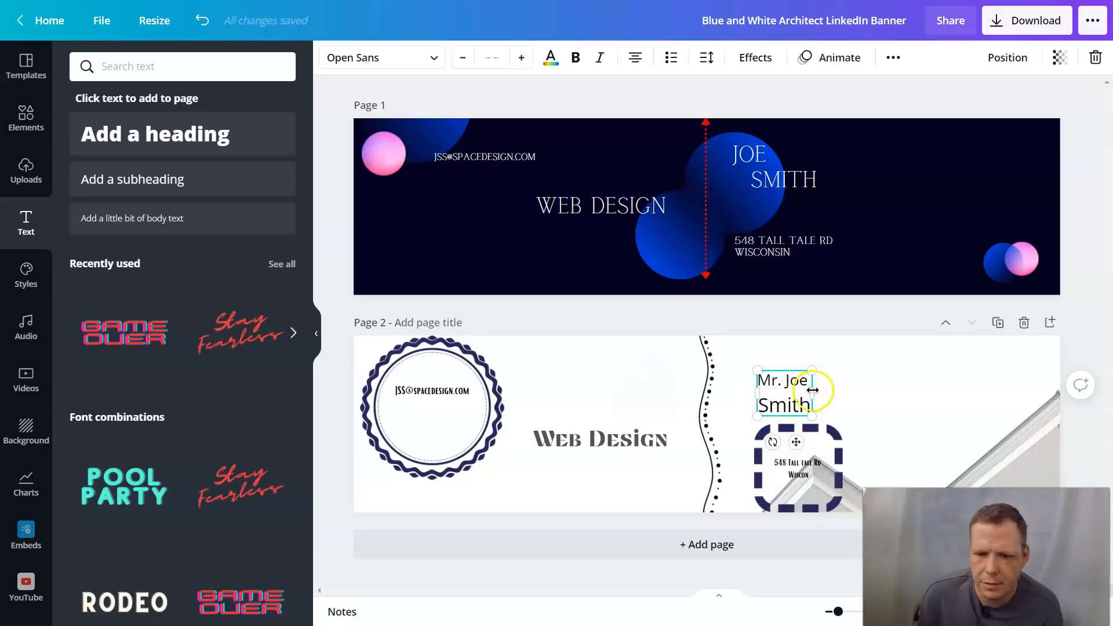
left_click_drag(826, 390, 844, 391)
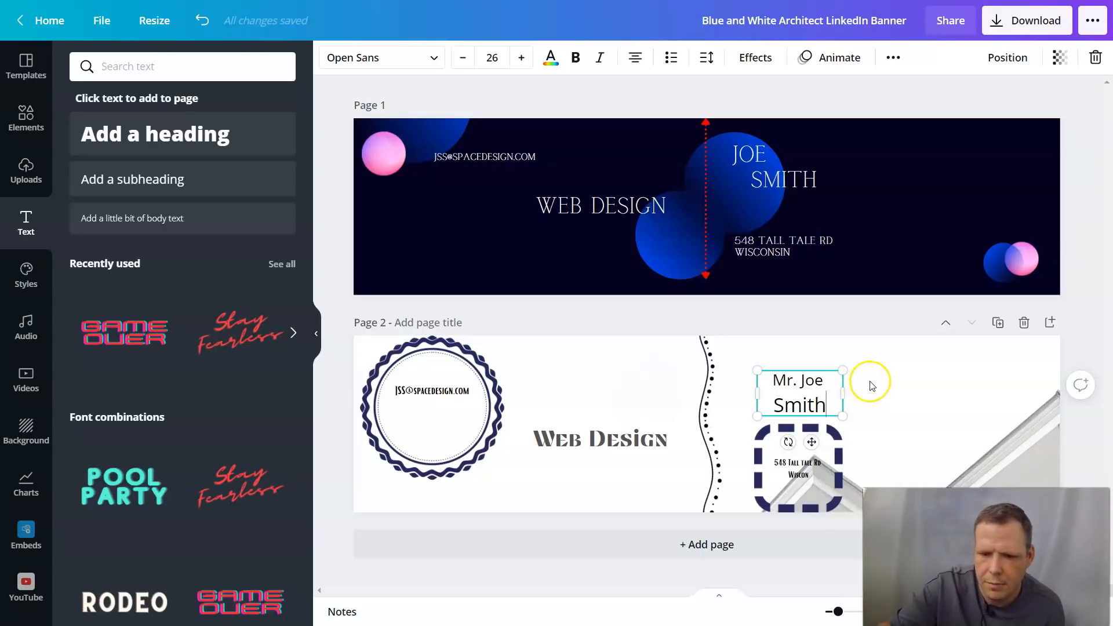
Step: Indent the surname line with spaces and shrink it to match the first line's size
key("Left")
key("Left")
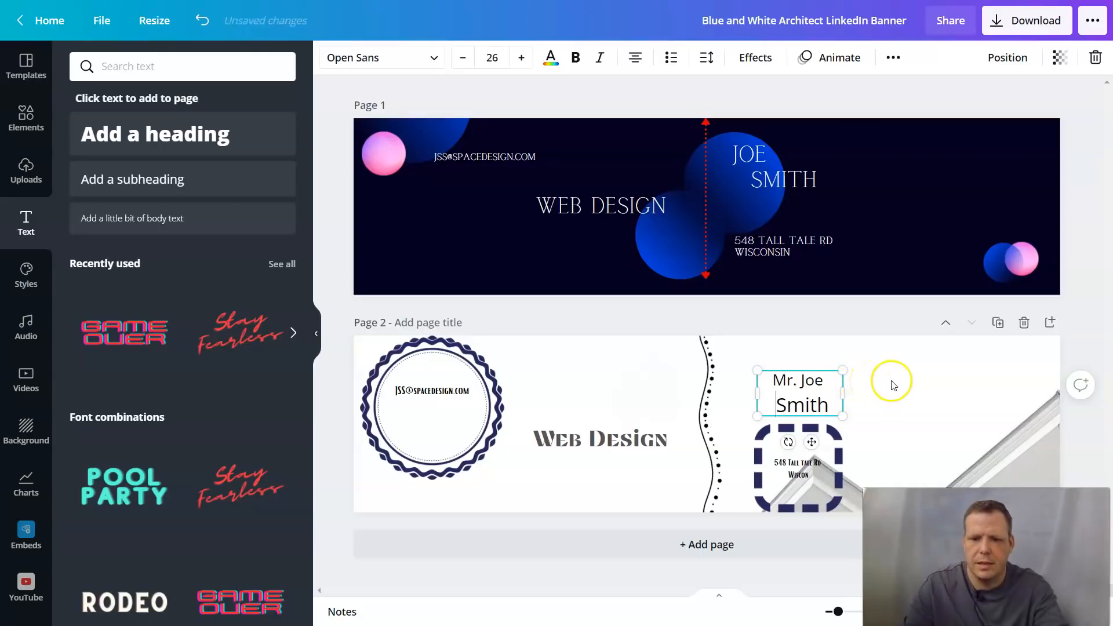
key("BackSpace")
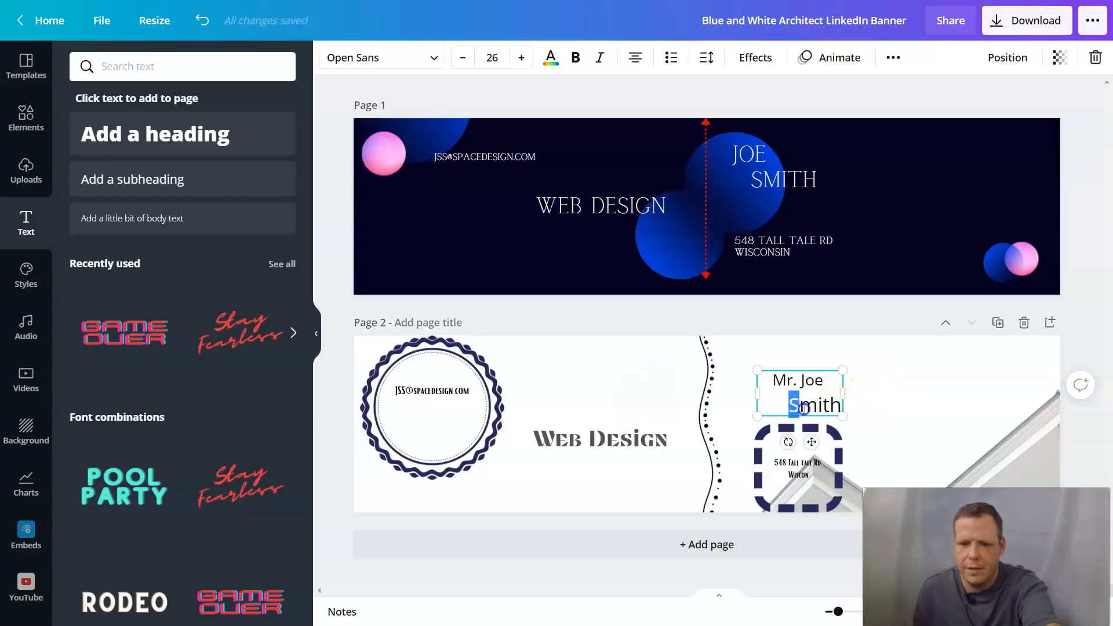
left_click_drag(771, 404, 801, 410)
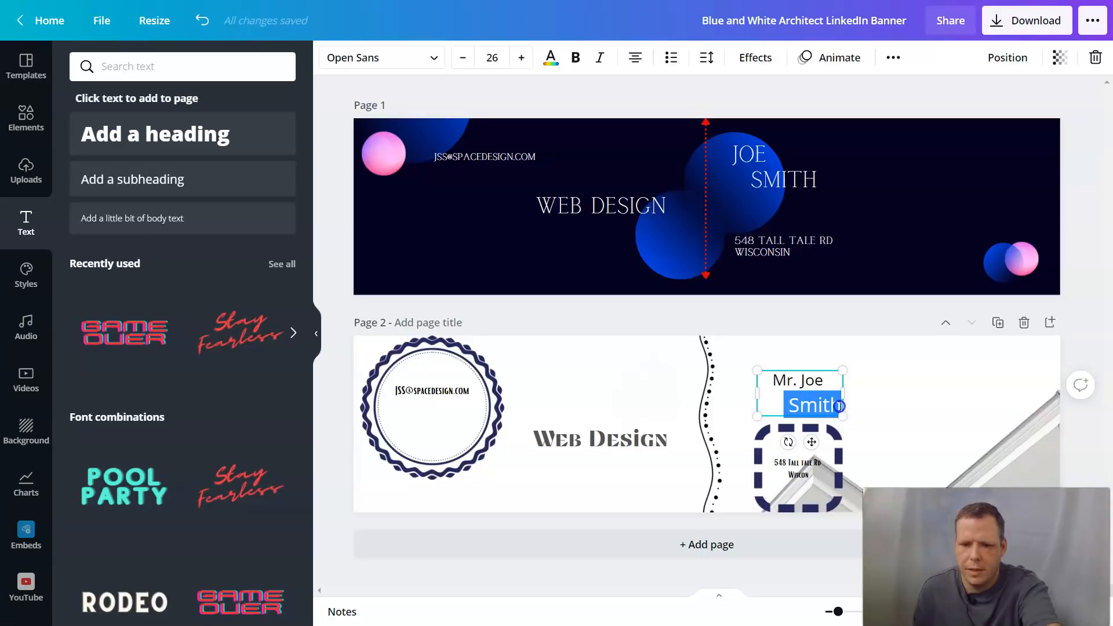
left_click(463, 59)
left_click(465, 59)
left_click(465, 59)
left_click(464, 59)
left_click(465, 60)
left_click(925, 410)
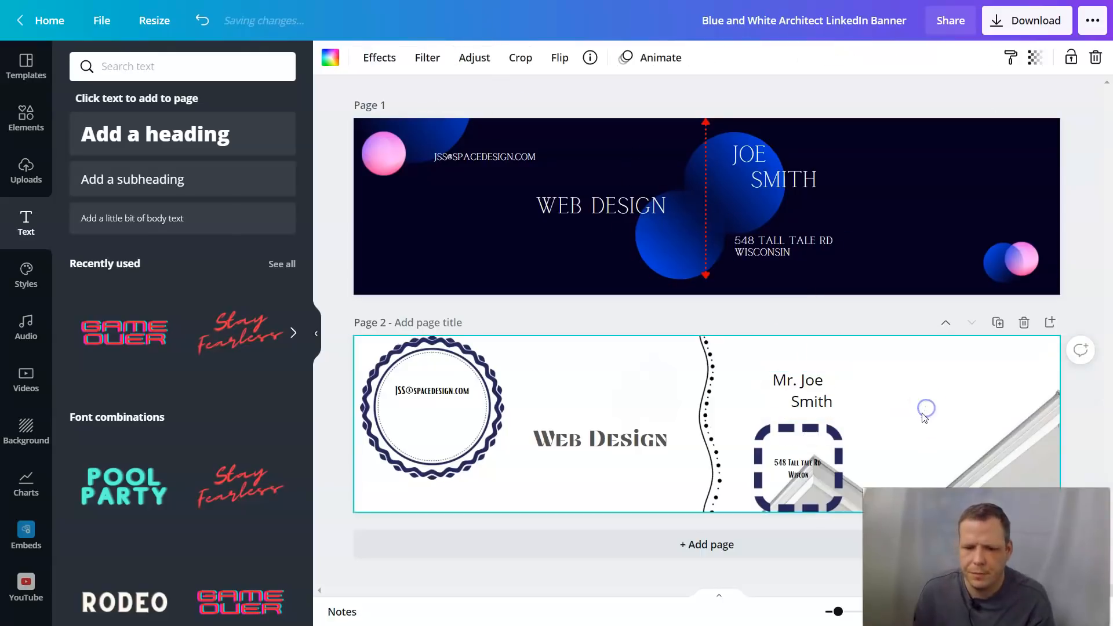
left_click(838, 401)
left_click_drag(838, 402, 773, 374)
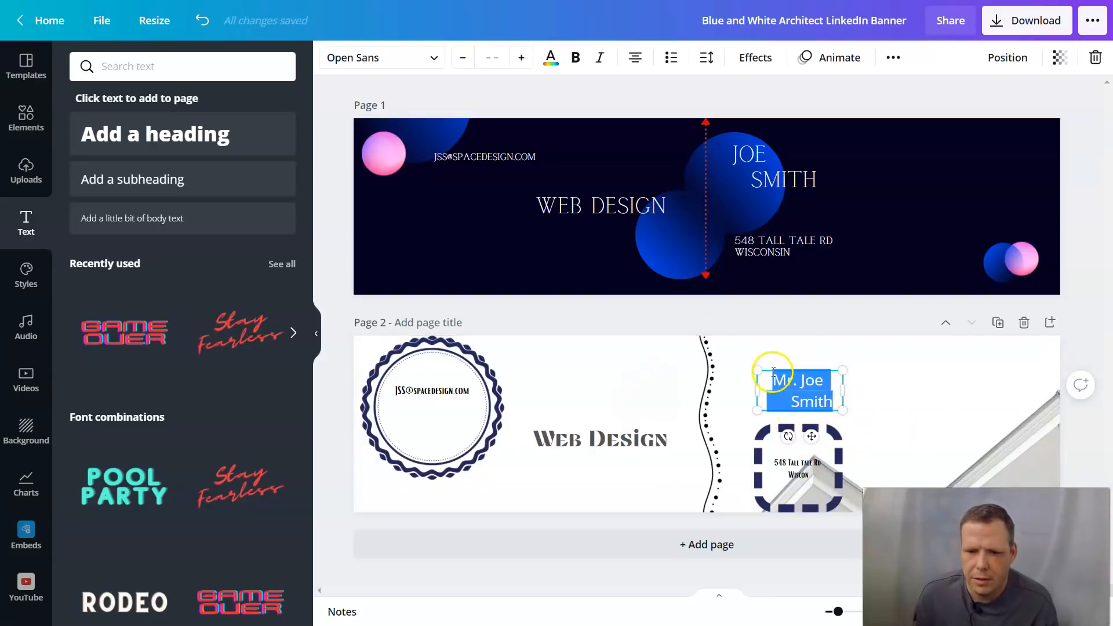
Step: Change the page 2 name text's font to Findel
left_click(405, 60)
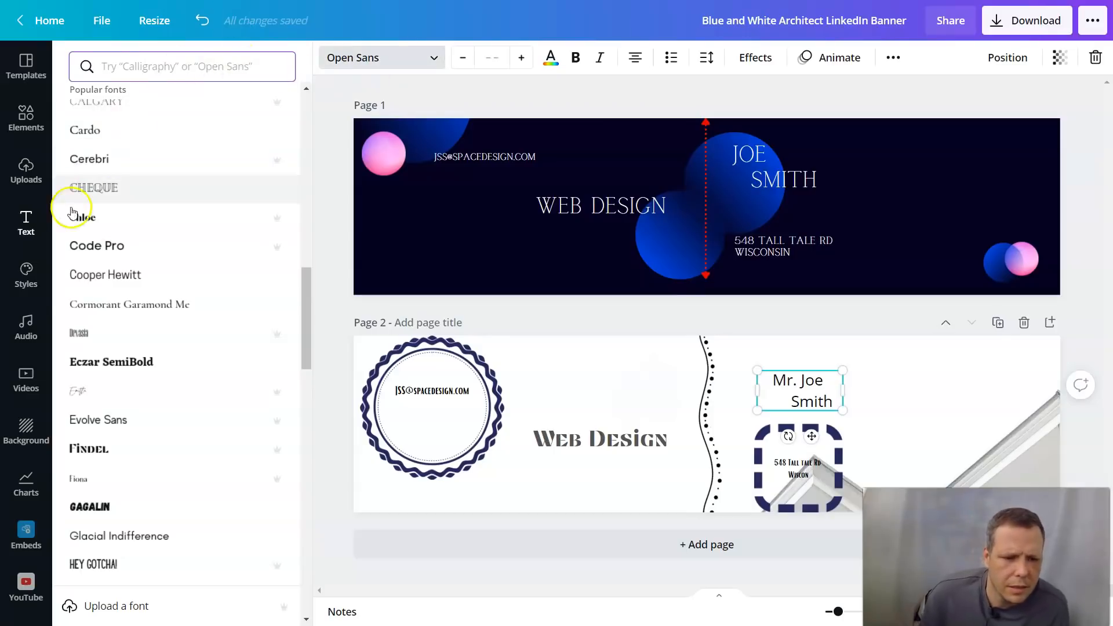
left_click(106, 452)
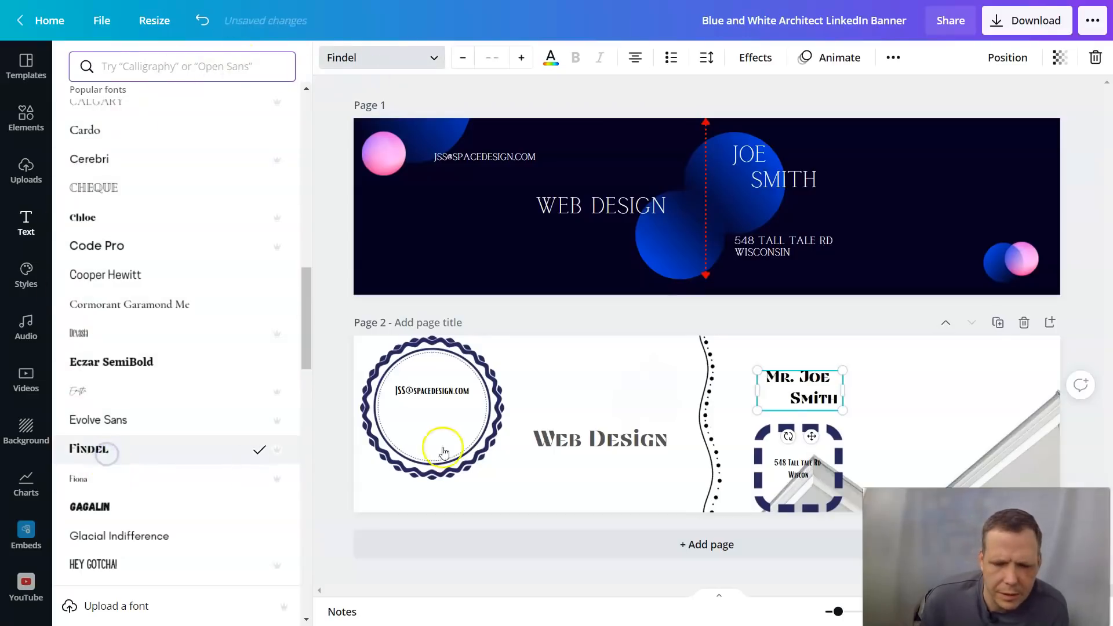
left_click(939, 394)
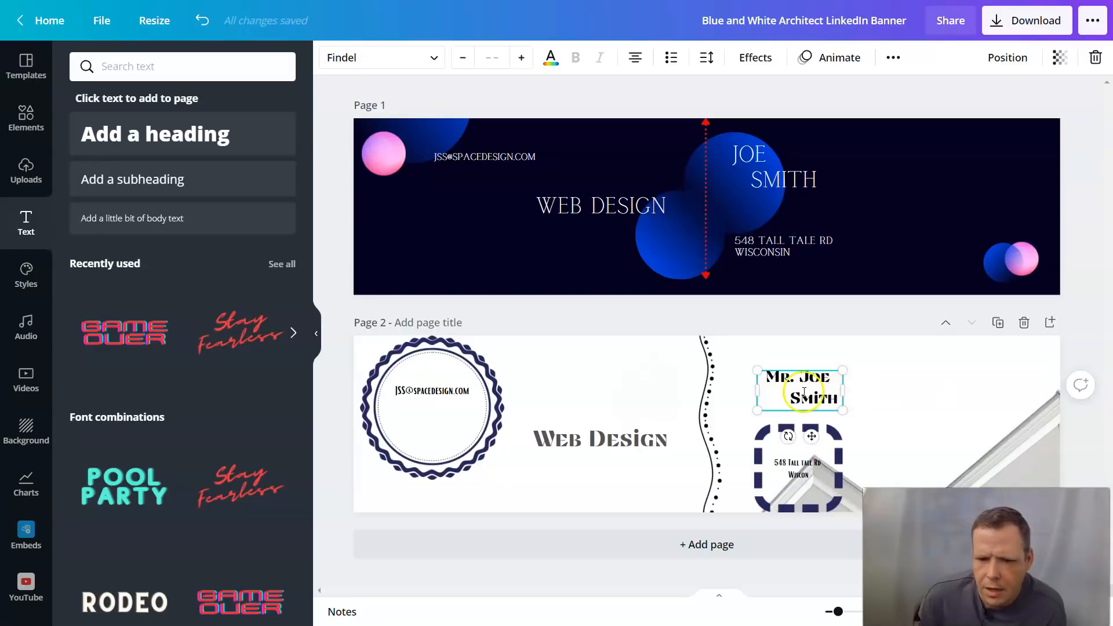
Step: Shift the name text left so it sits next to the wavy dotted divider
double_click(910, 387)
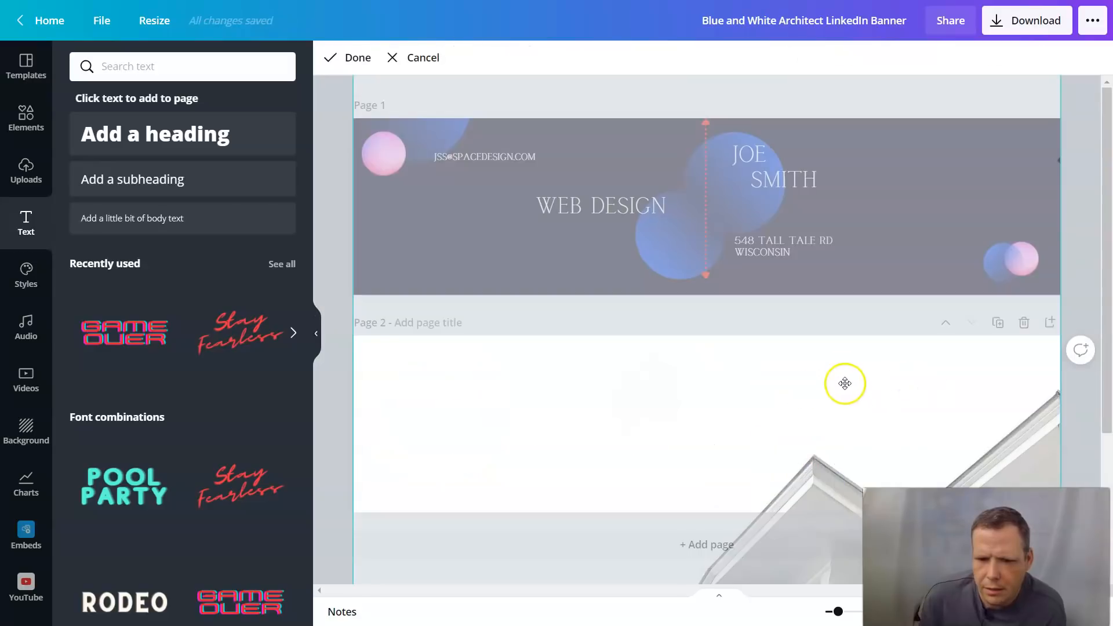
left_click(342, 57)
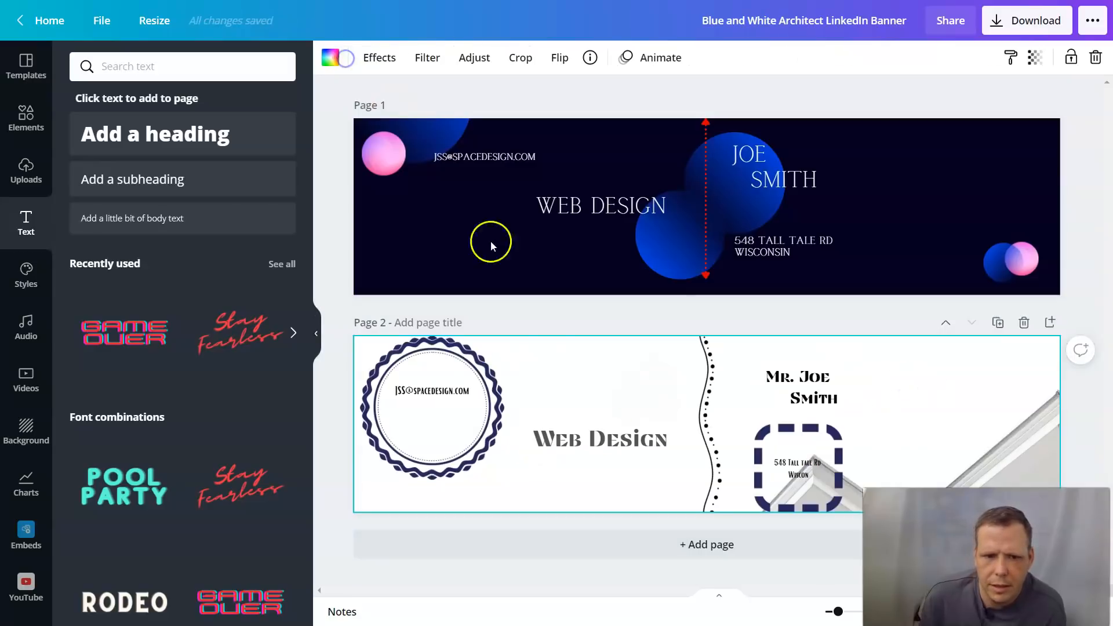
left_click(807, 392)
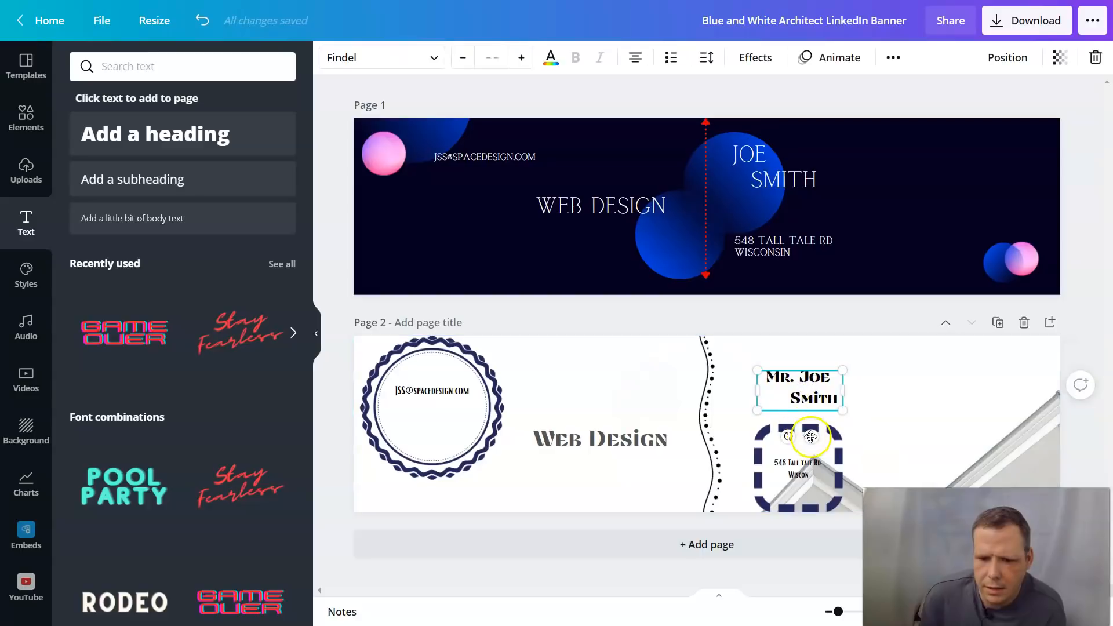
left_click_drag(812, 436, 768, 439)
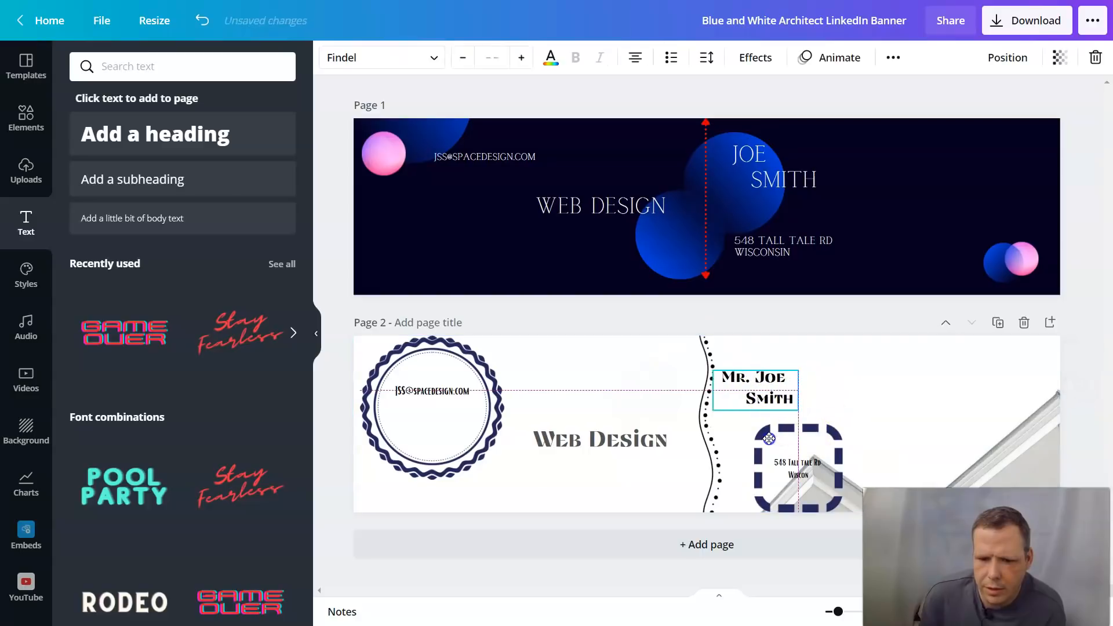
left_click(974, 353)
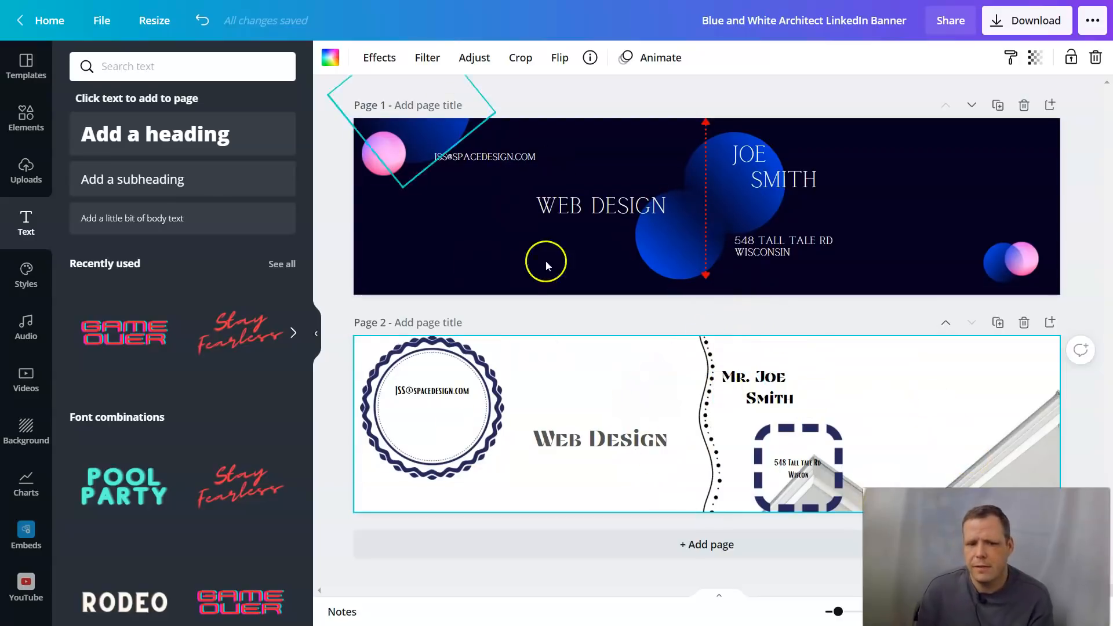
Step: Shrink page 2's circular email badge to about 170 px from its corner handle
left_click(463, 434)
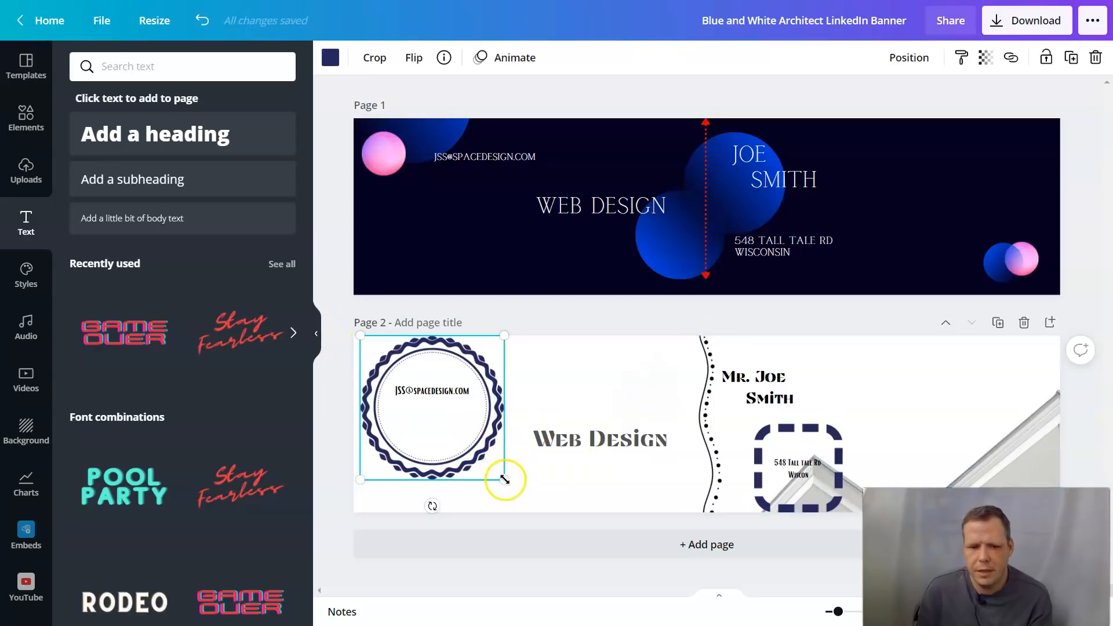
left_click_drag(505, 476, 452, 412)
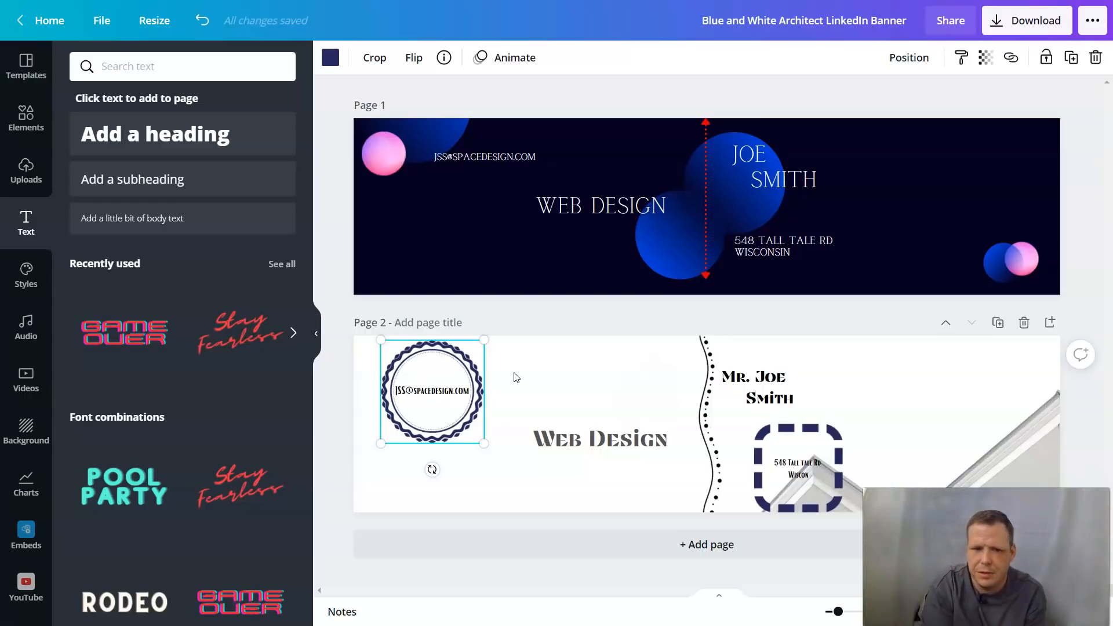
left_click(440, 128)
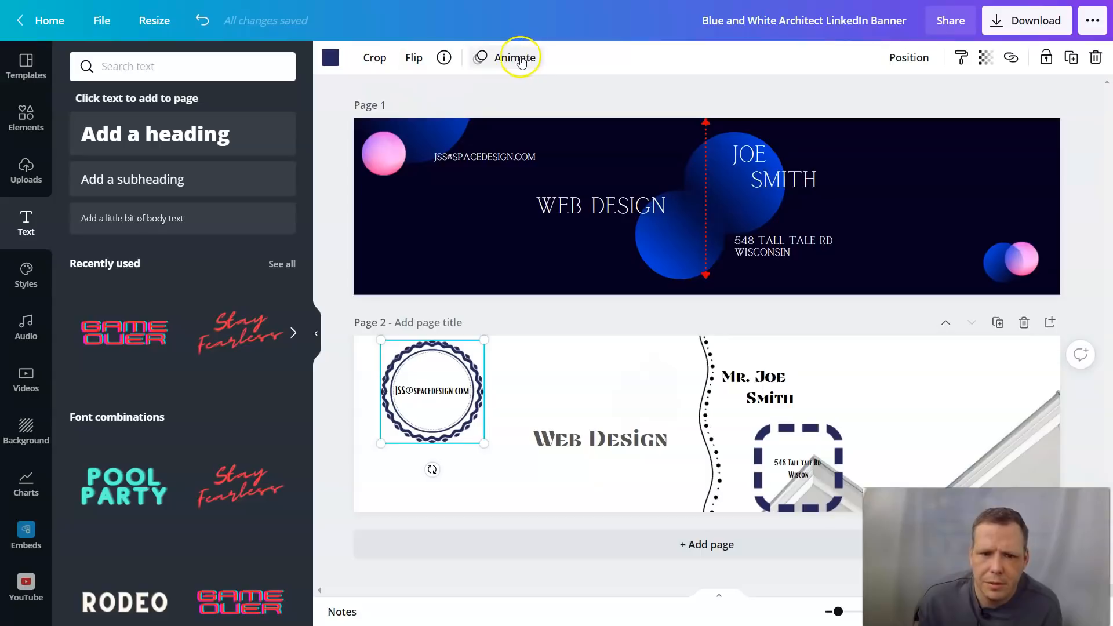
left_click(492, 59)
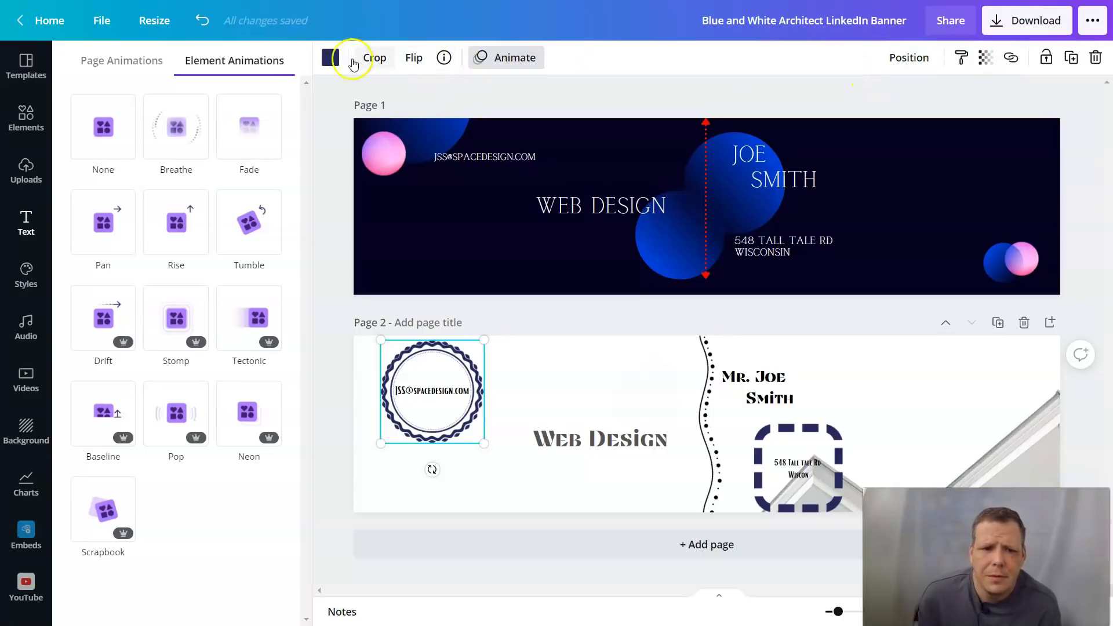
left_click(111, 61)
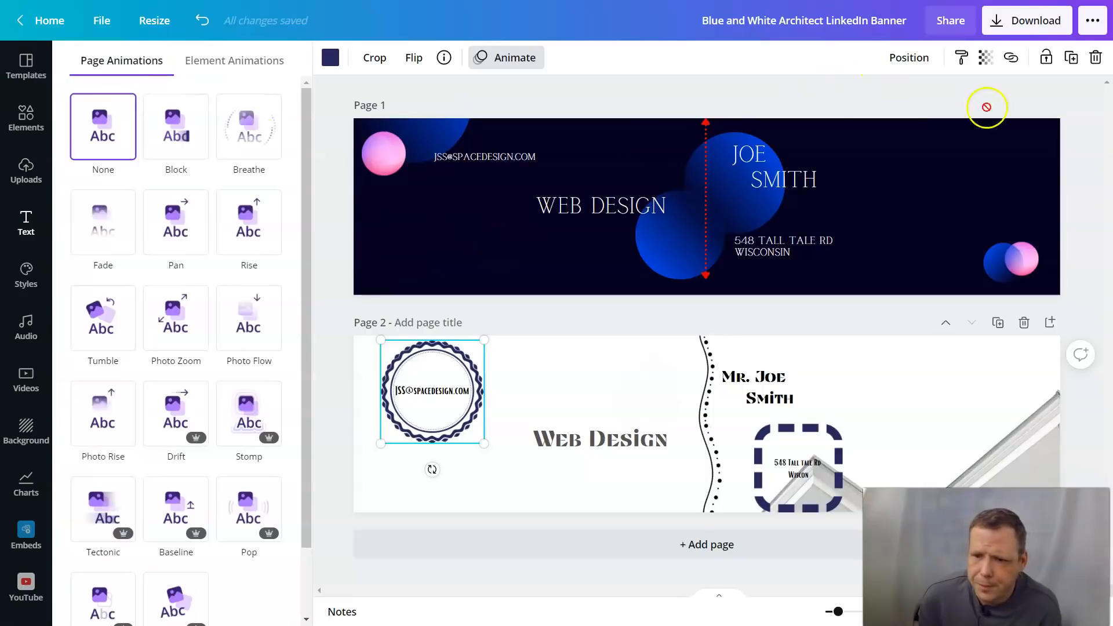
left_click(592, 549)
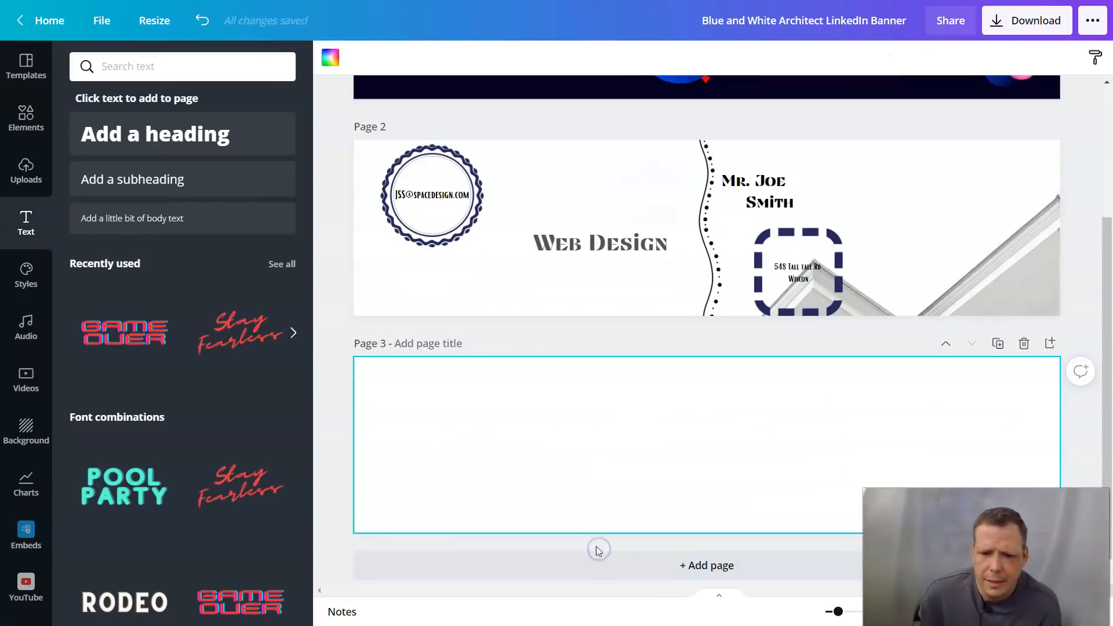
left_click(1033, 344)
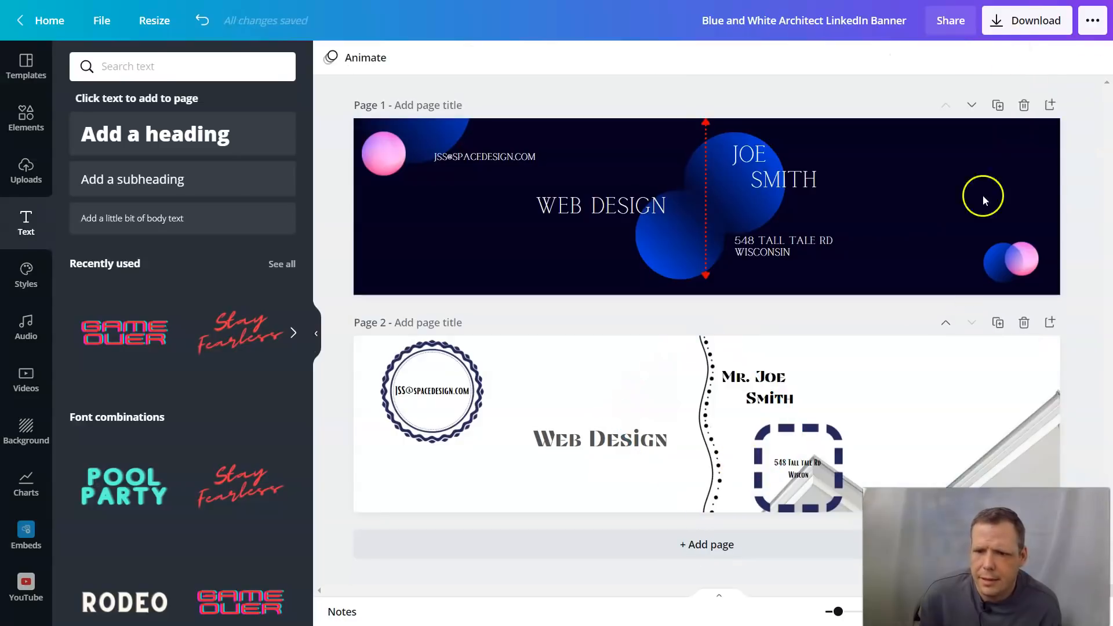
left_click(943, 21)
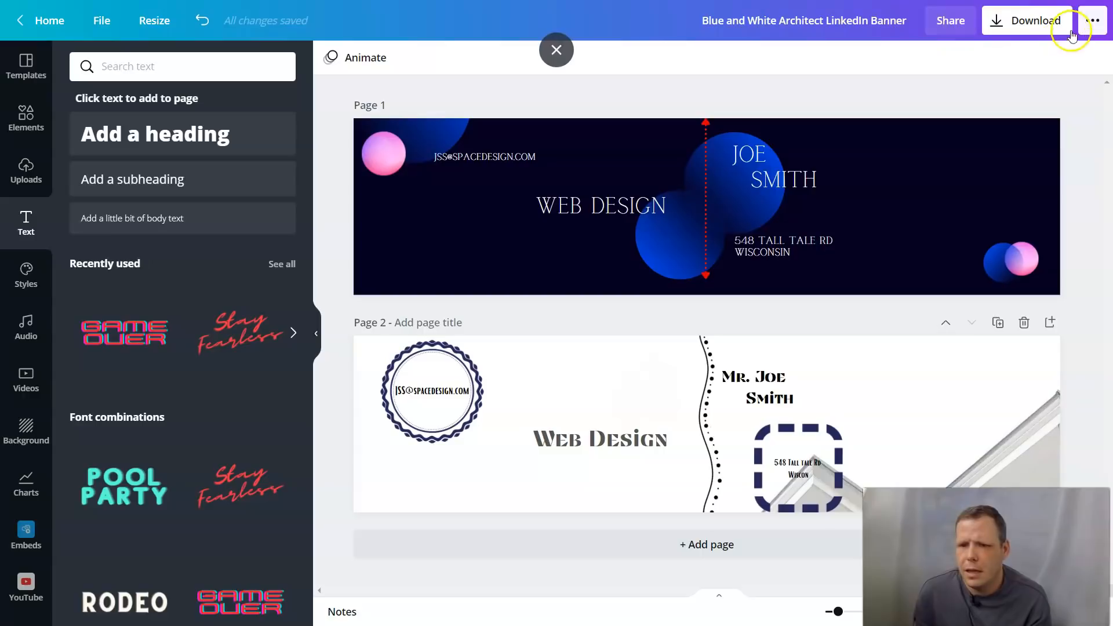
Step: Download the design with File type PNG and All pages, producing a zip of both banners
left_click(1097, 23)
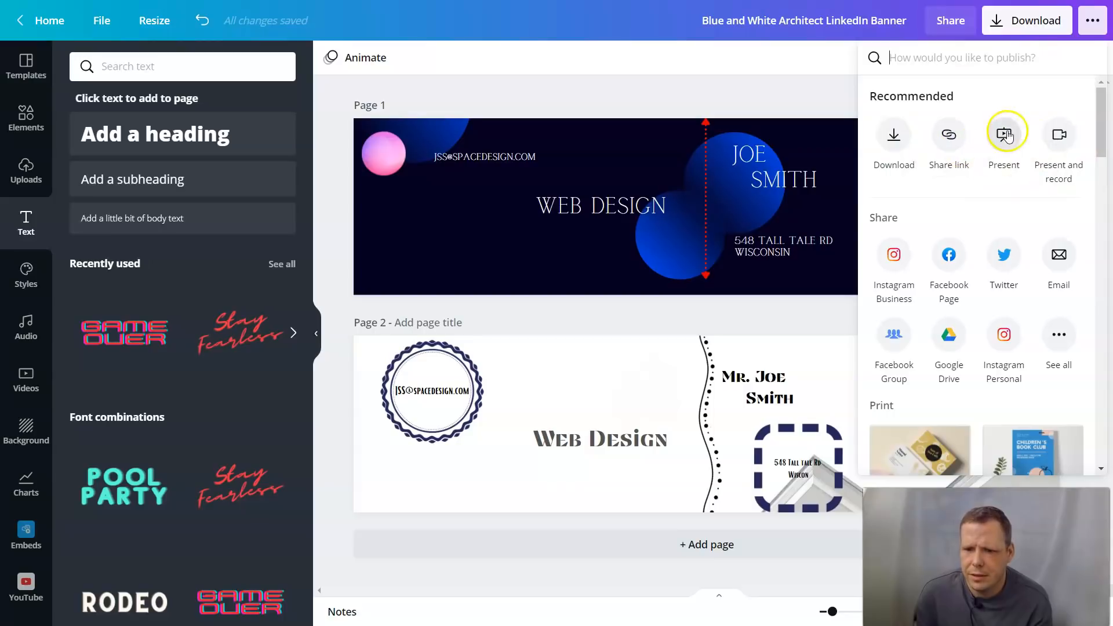
left_click(1014, 34)
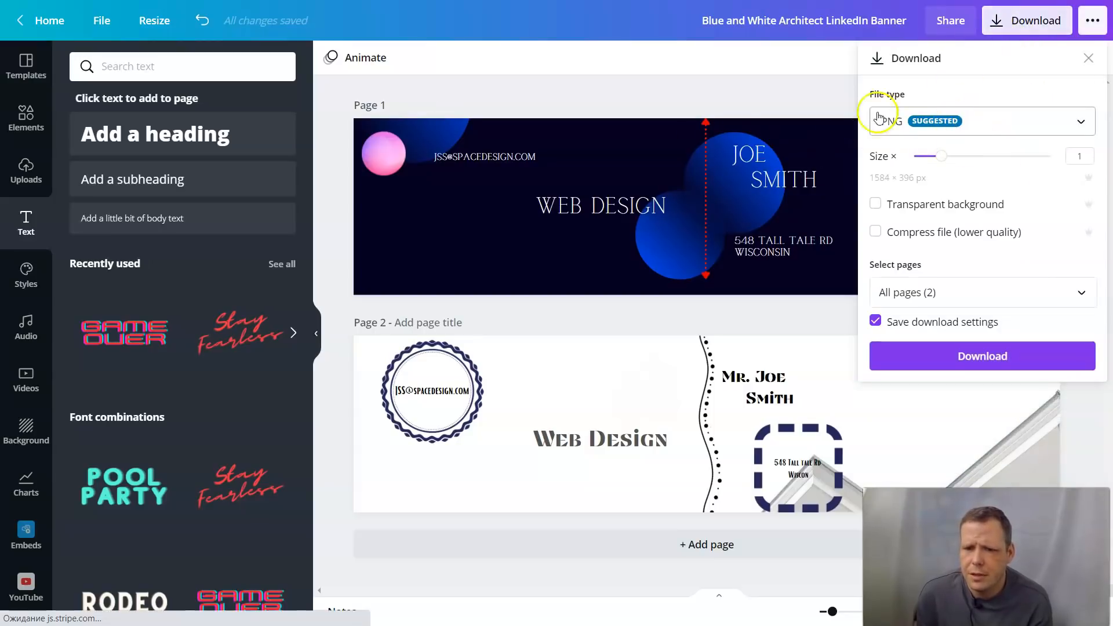
left_click(971, 123)
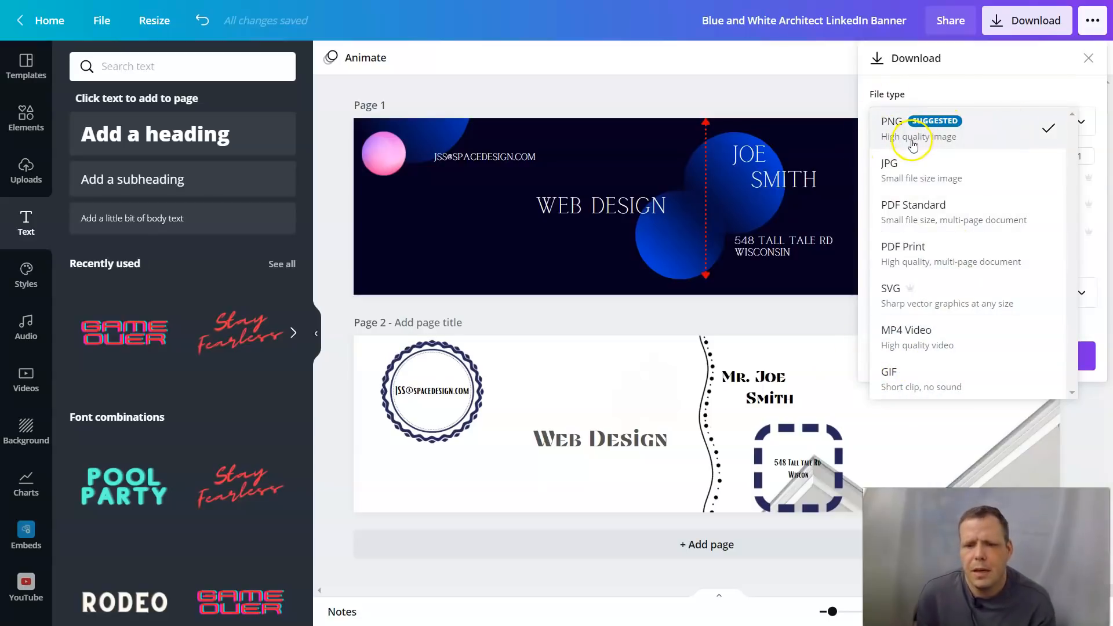
left_click(907, 130)
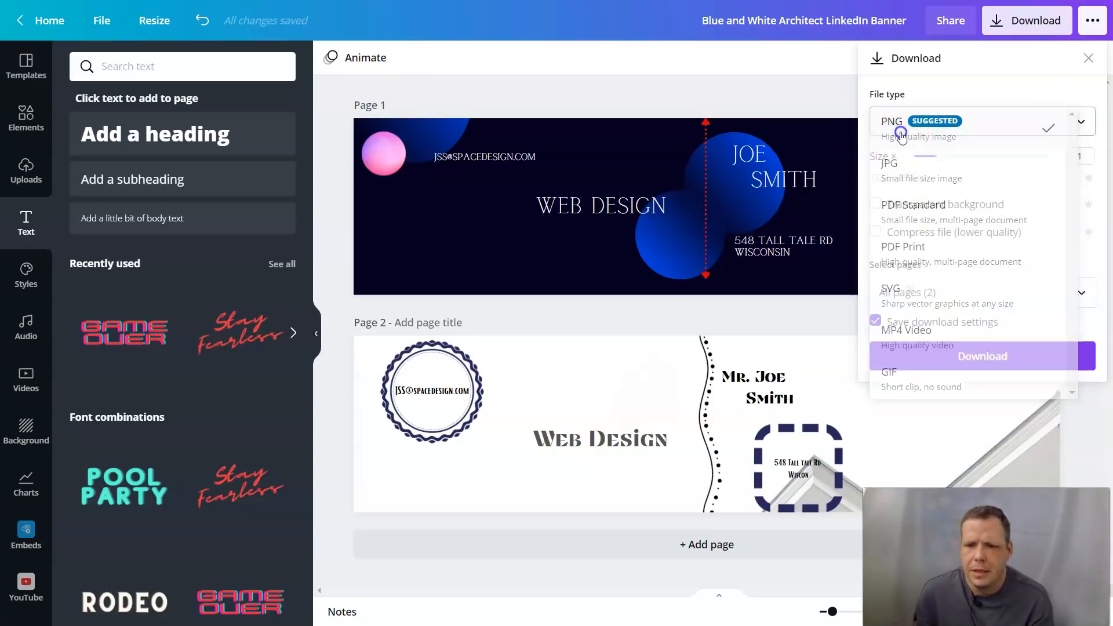
left_click(987, 357)
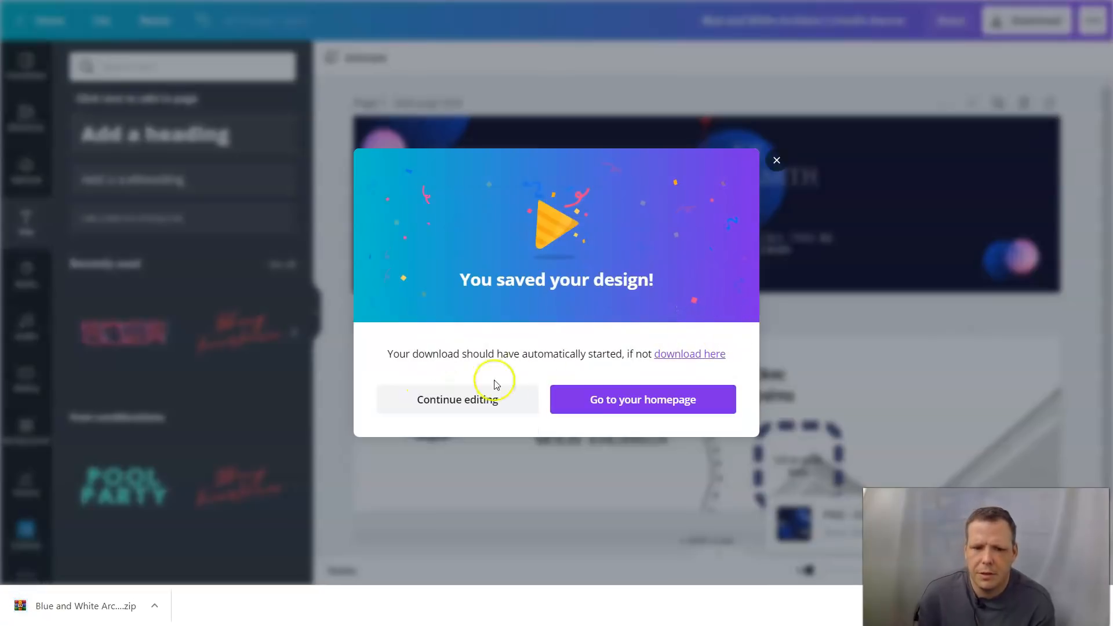
Step: Go to the homepage and reopen the Blue and White Architect LinkedIn Banner from Your designs
left_click(656, 399)
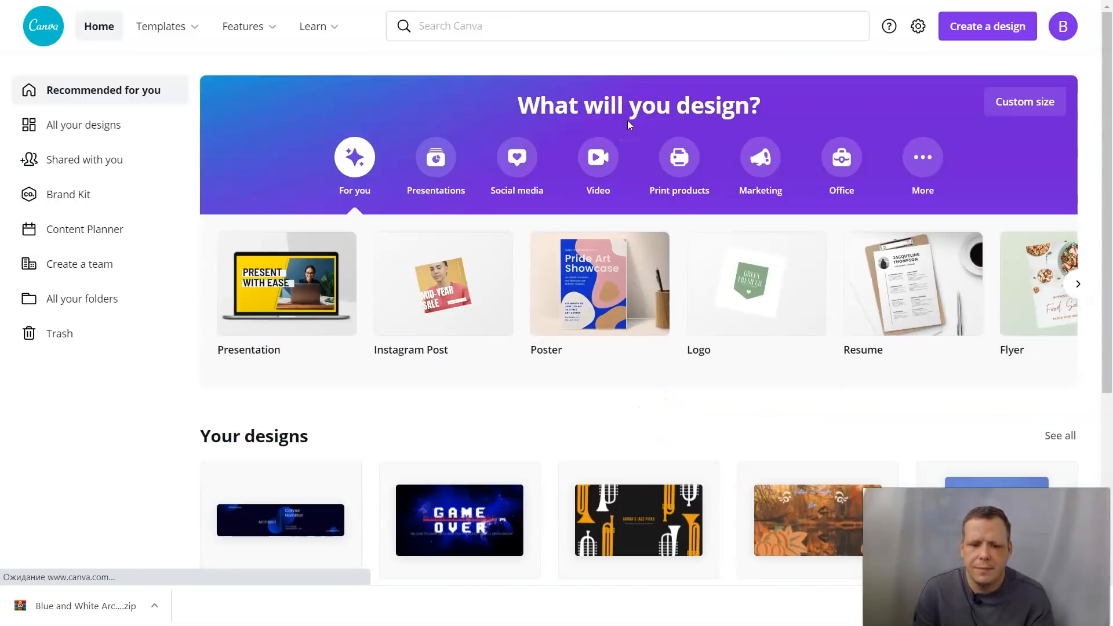
scroll(569, 333, "down", 4)
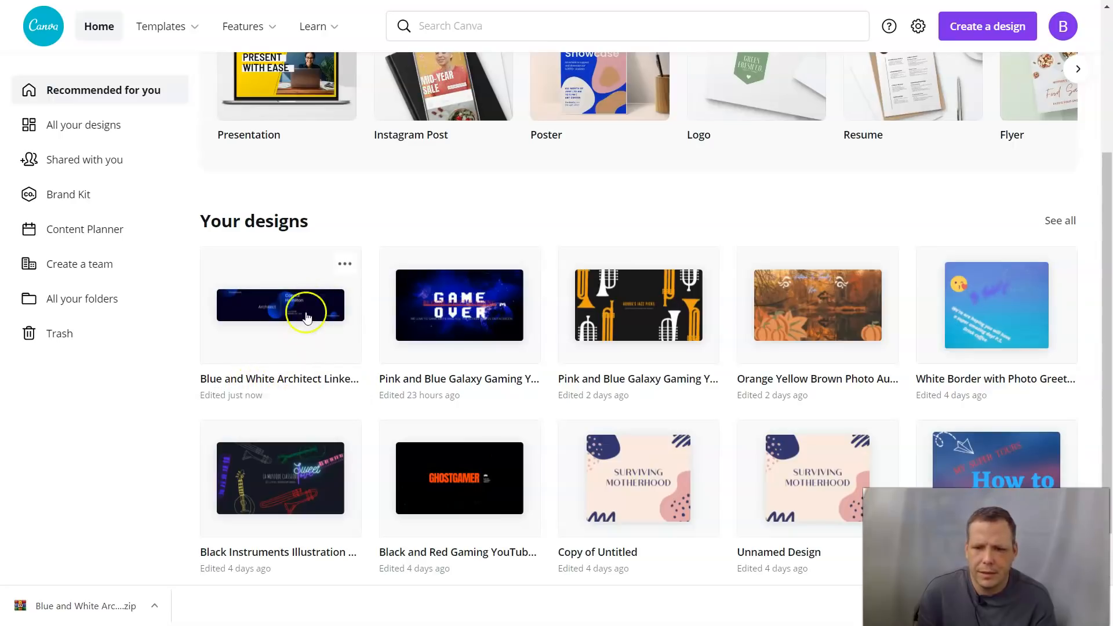
left_click(284, 300)
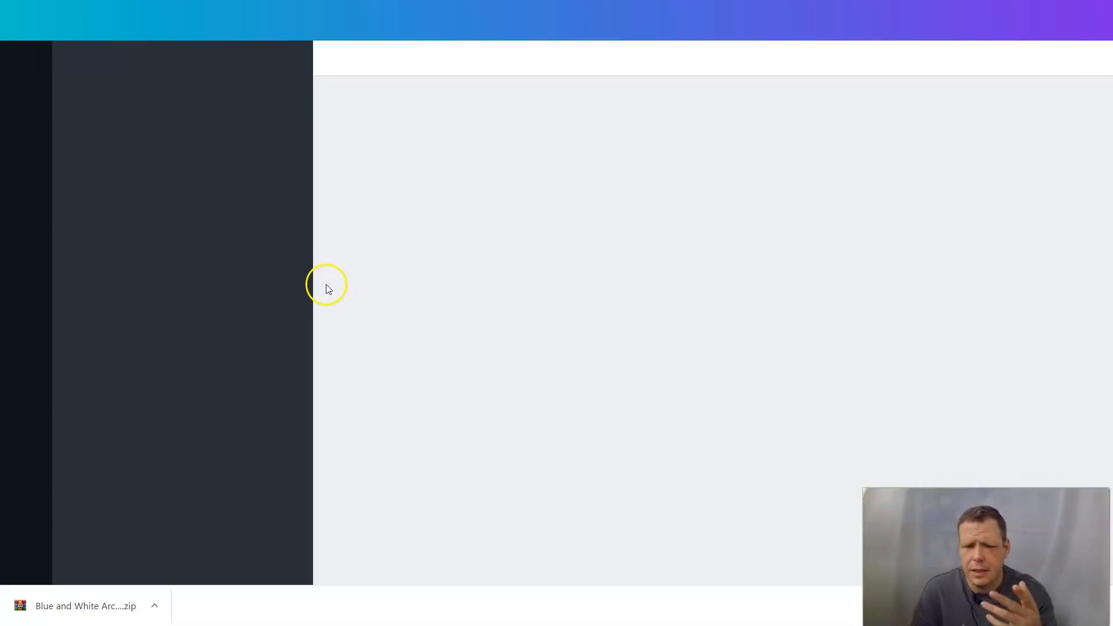